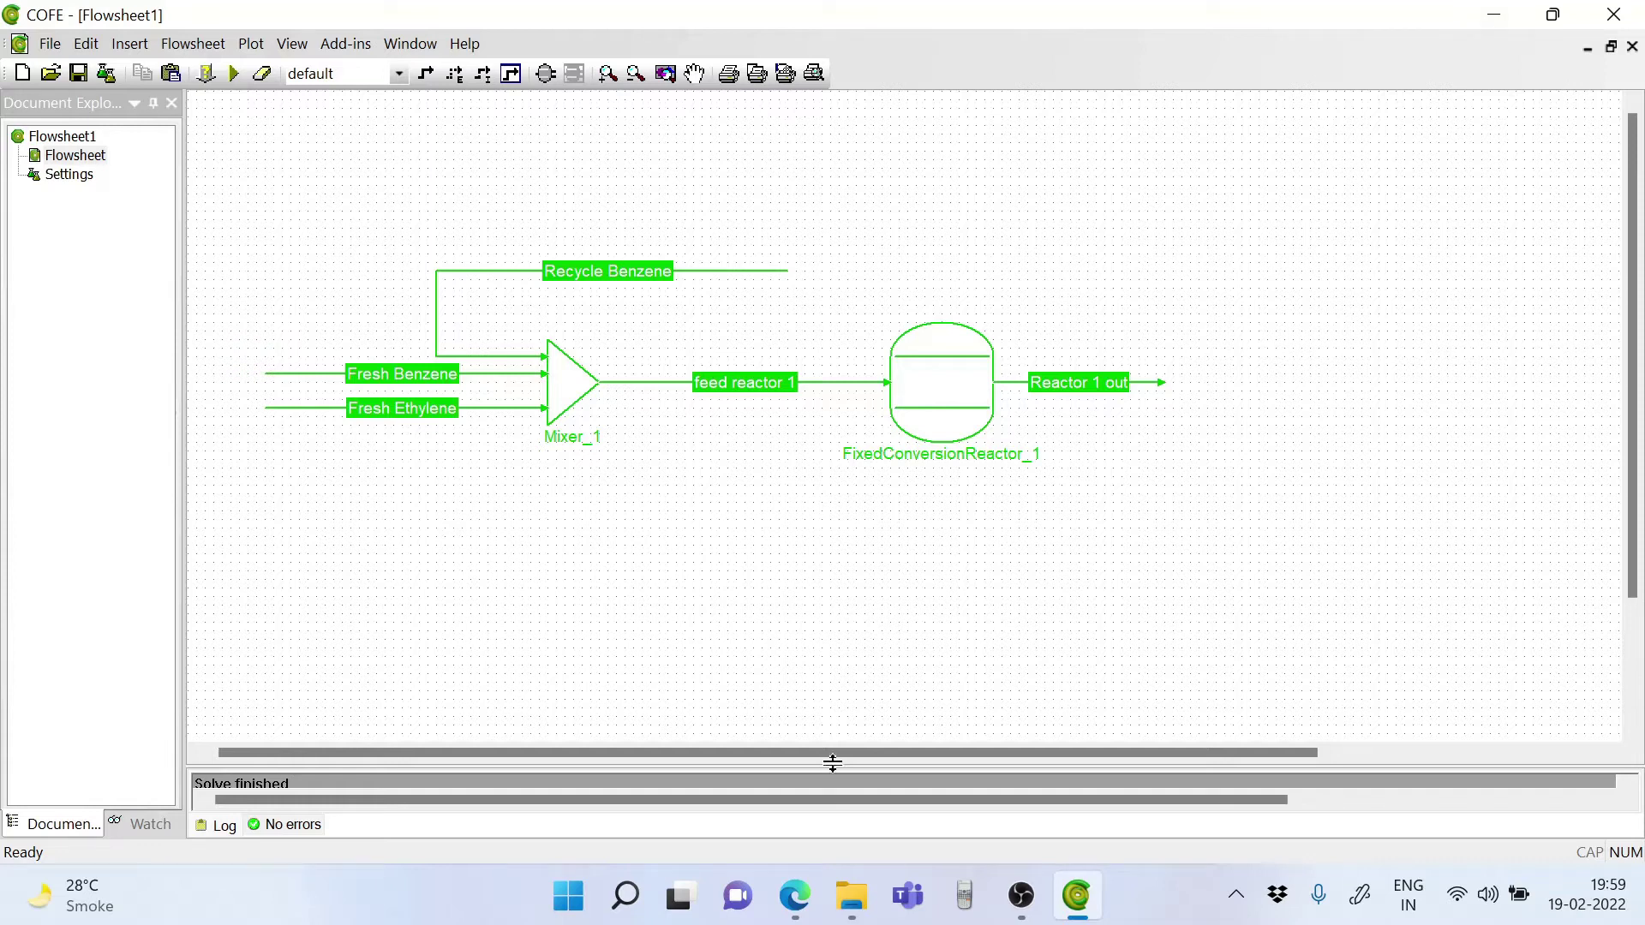
Scroll through the ethylbenzene paper PDF to review it.
click(795, 897)
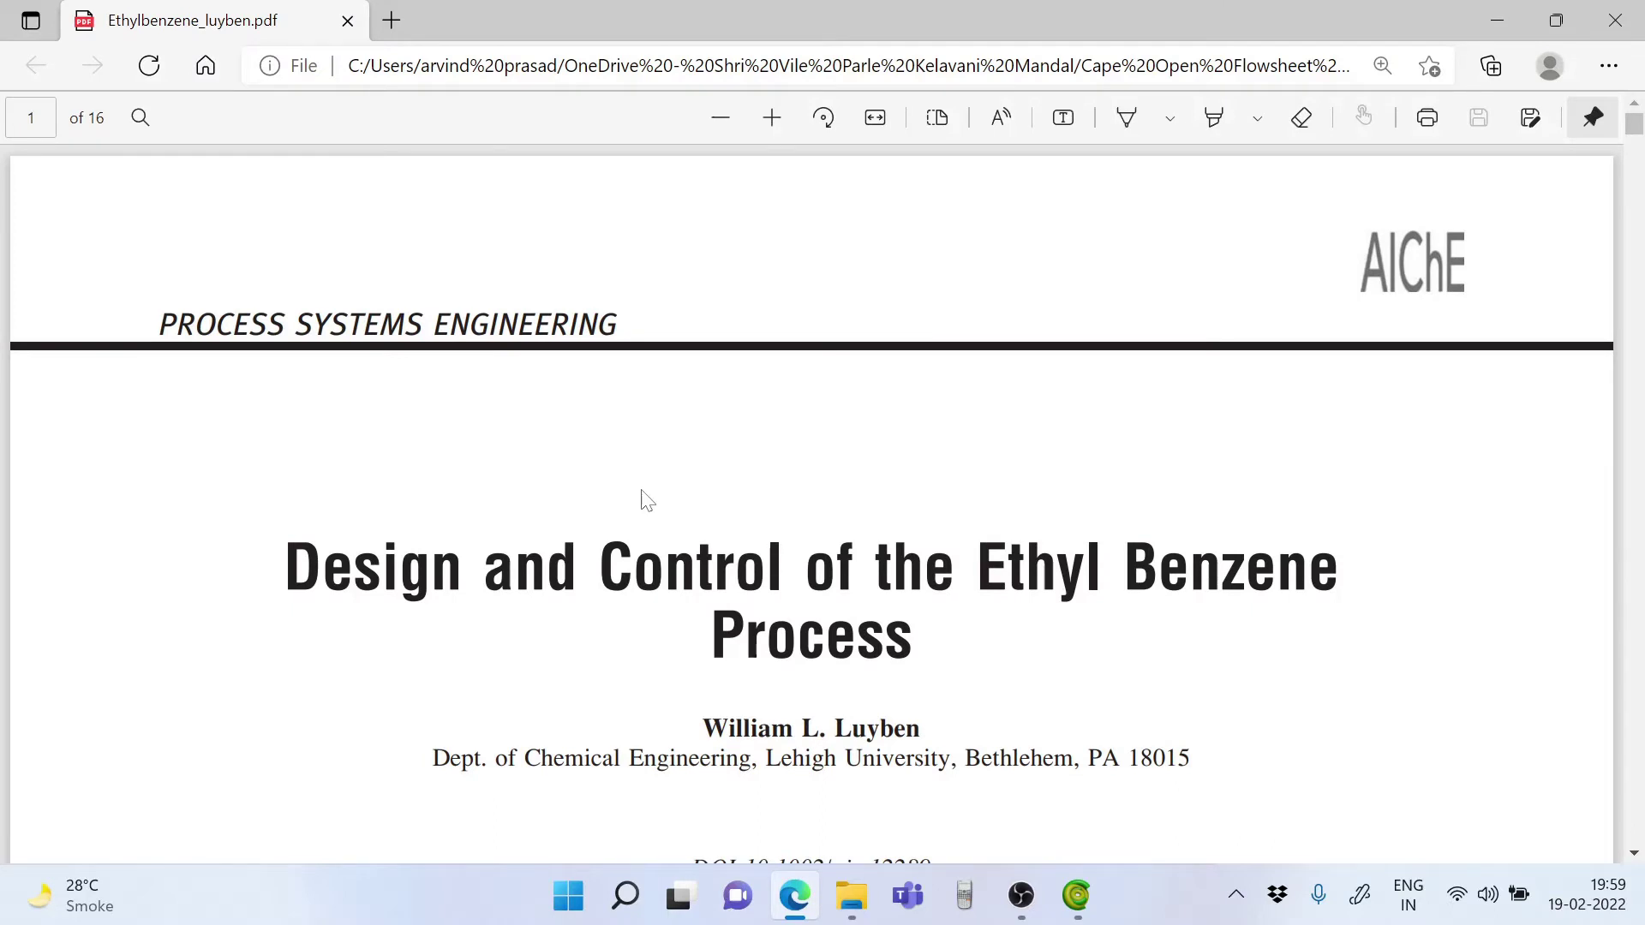
scroll(647, 501, down, 20)
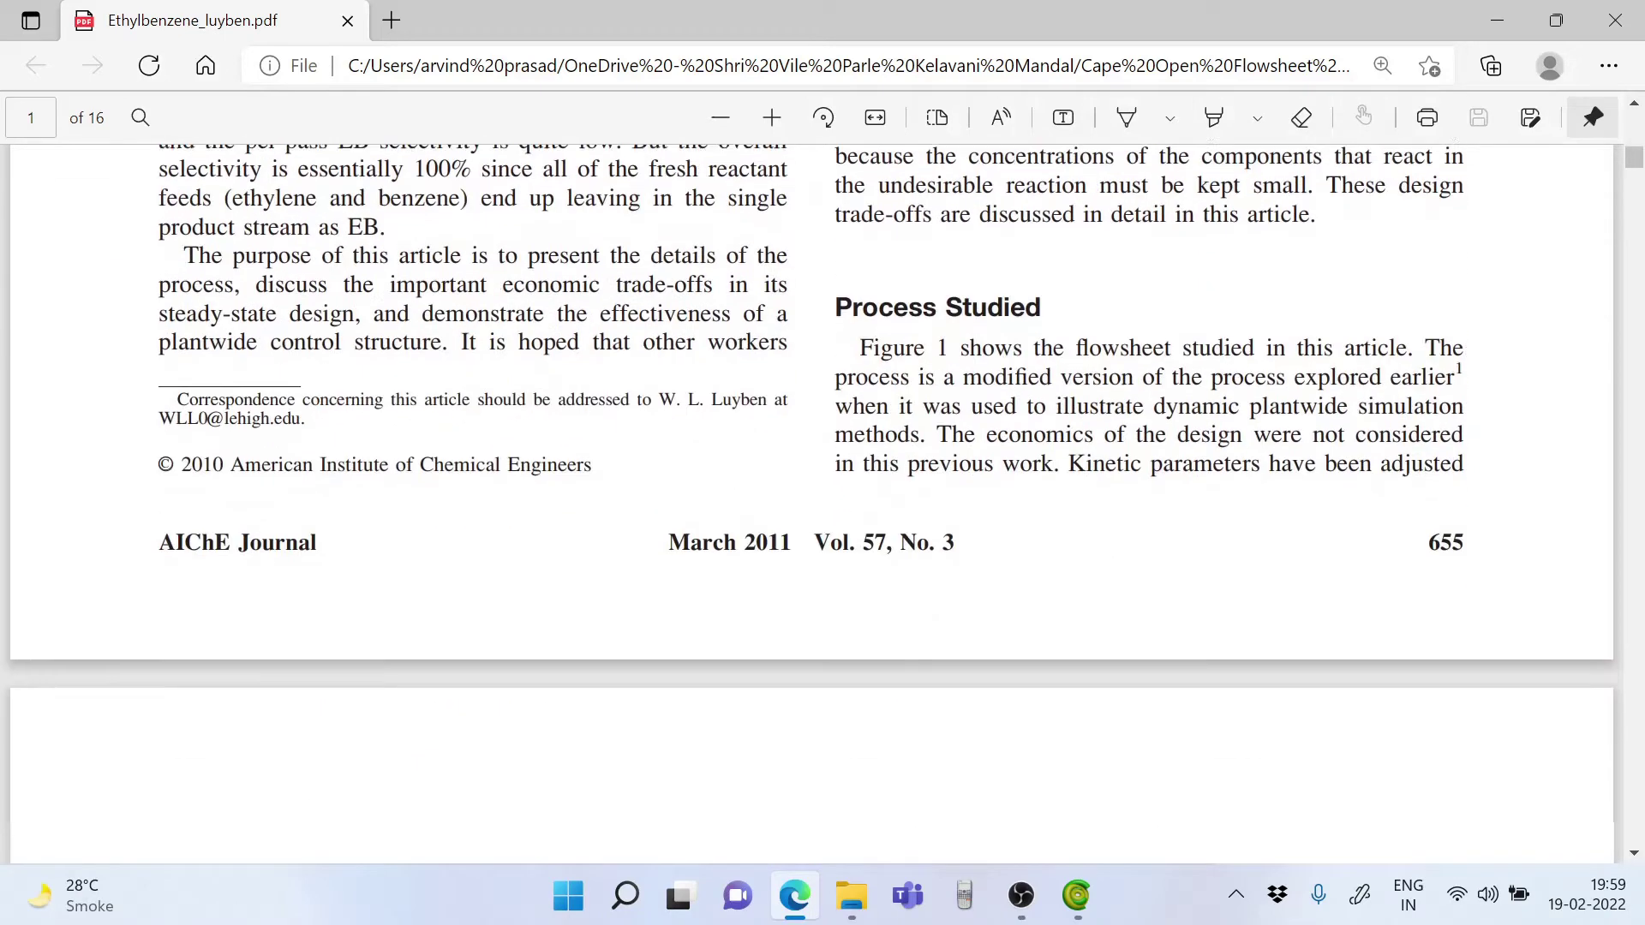
scroll(812, 503, down, 8)
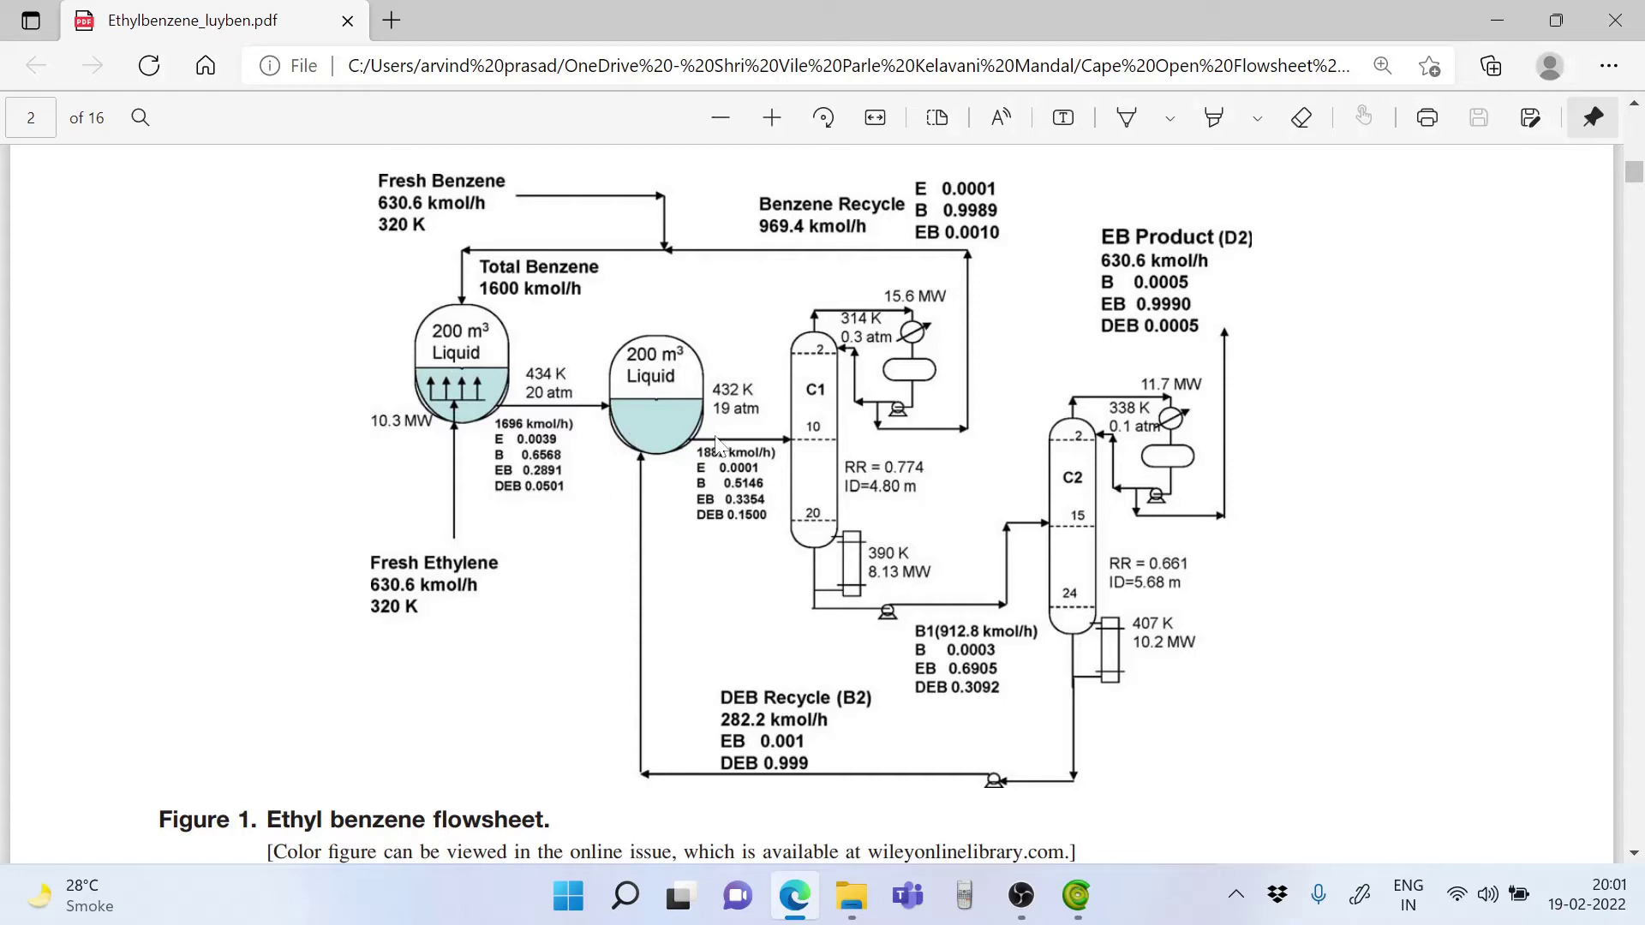
Show Reactor 1 out compound flows and select the O-diethylbenzene flow of 81.2808 kmol/h.
click(1502, 12)
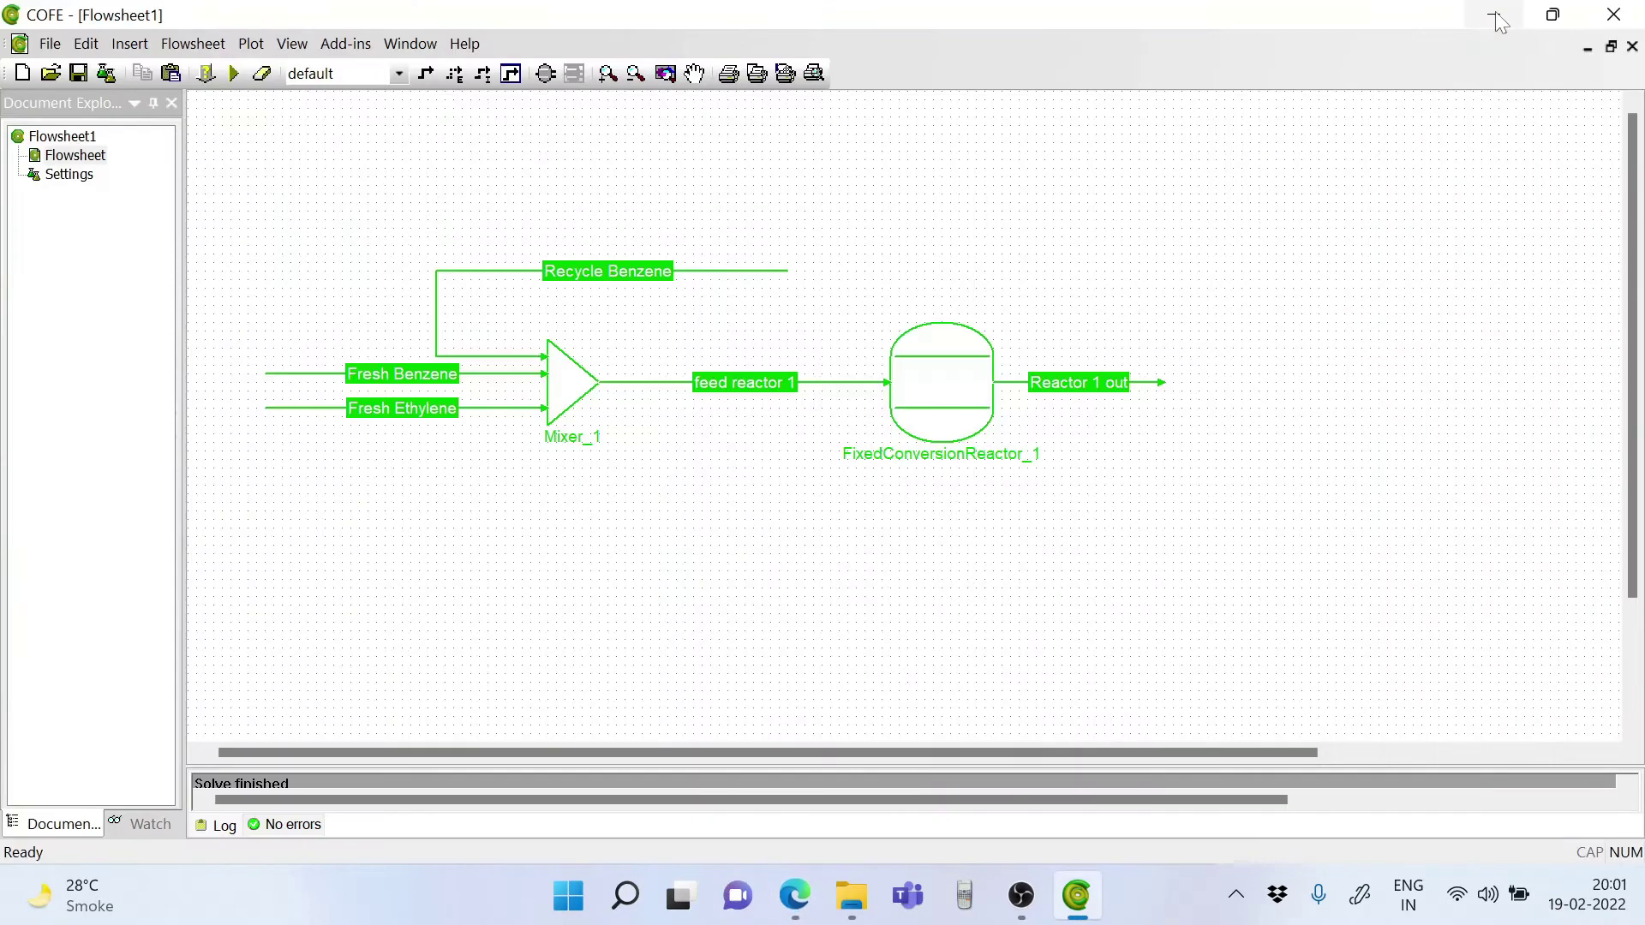
double_click(1145, 384)
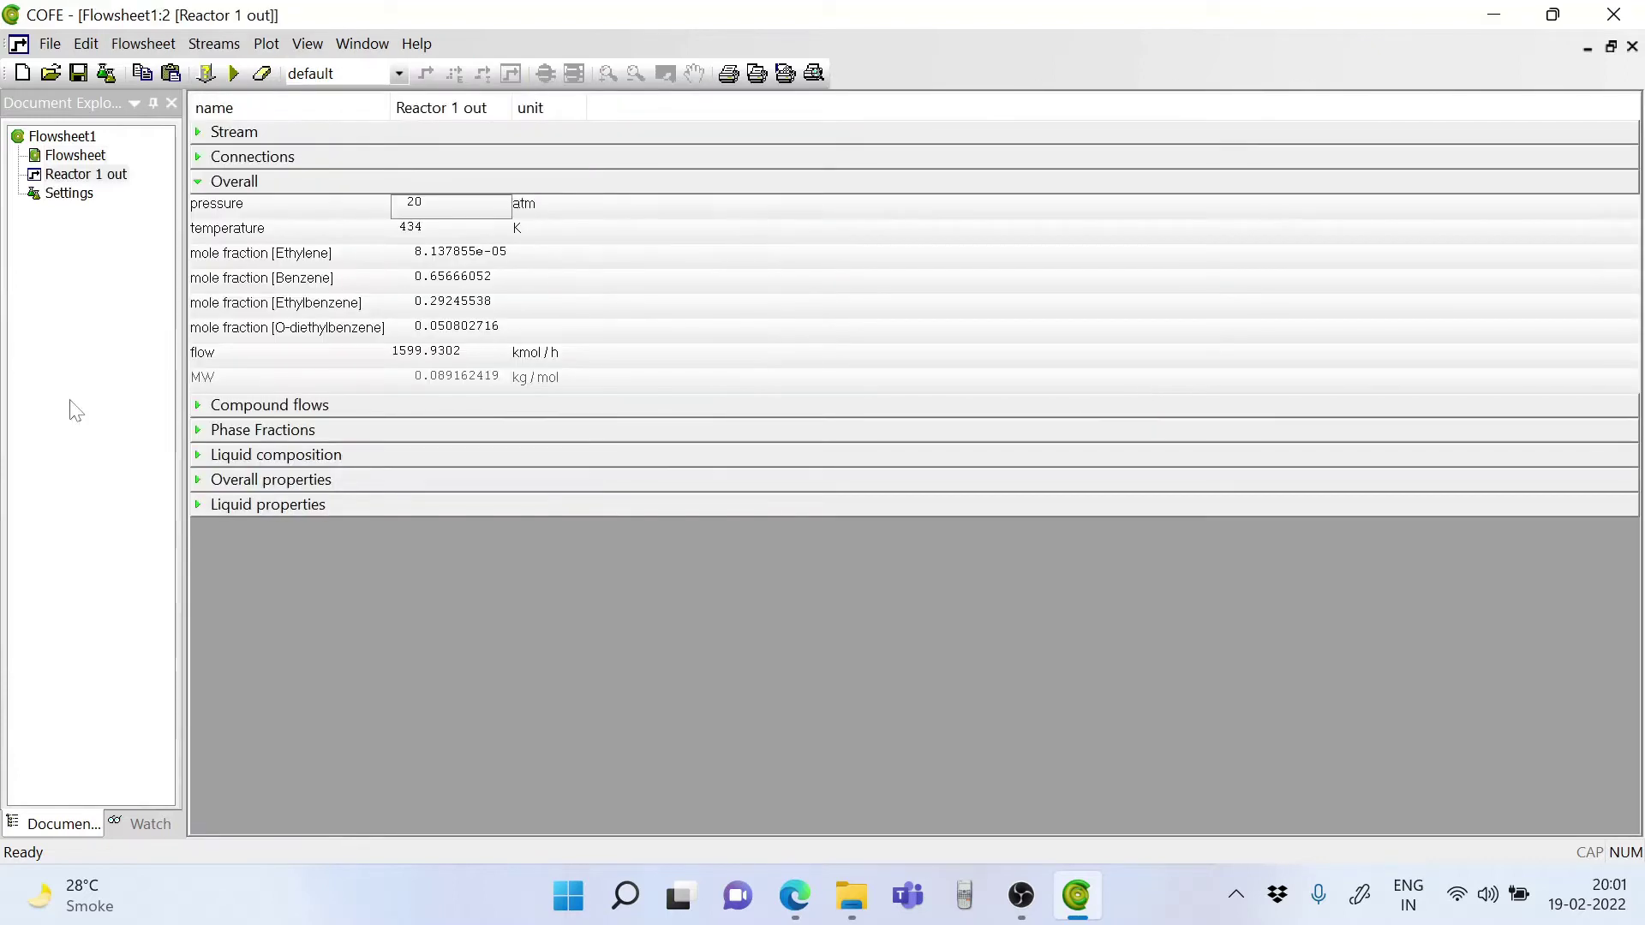
click(196, 407)
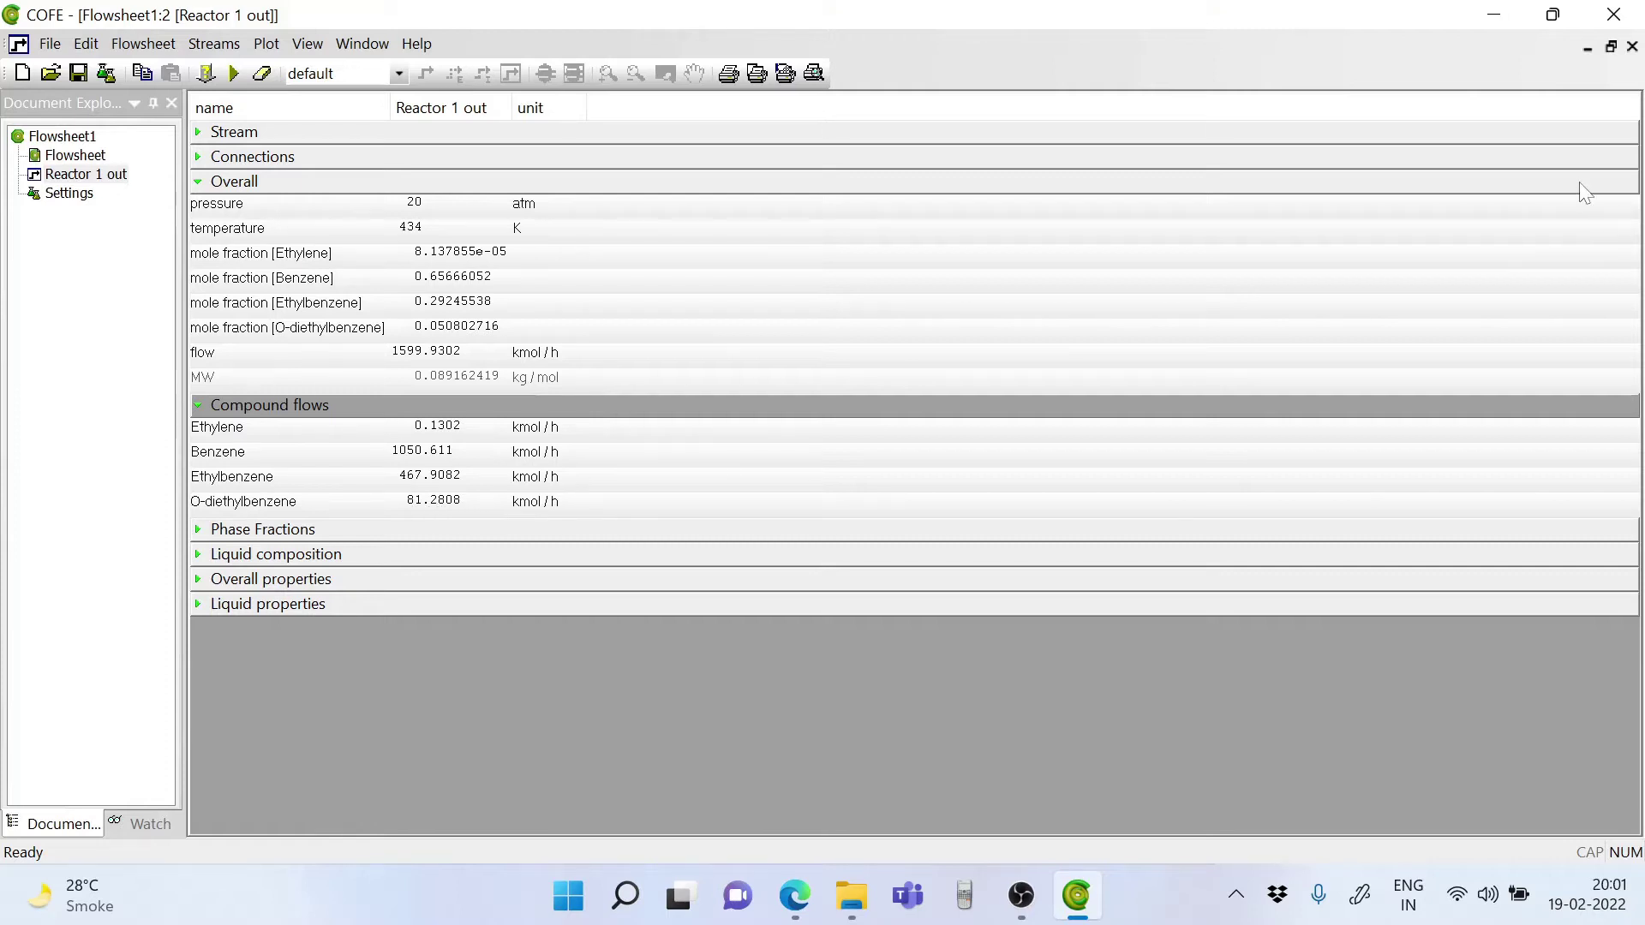
click(461, 491)
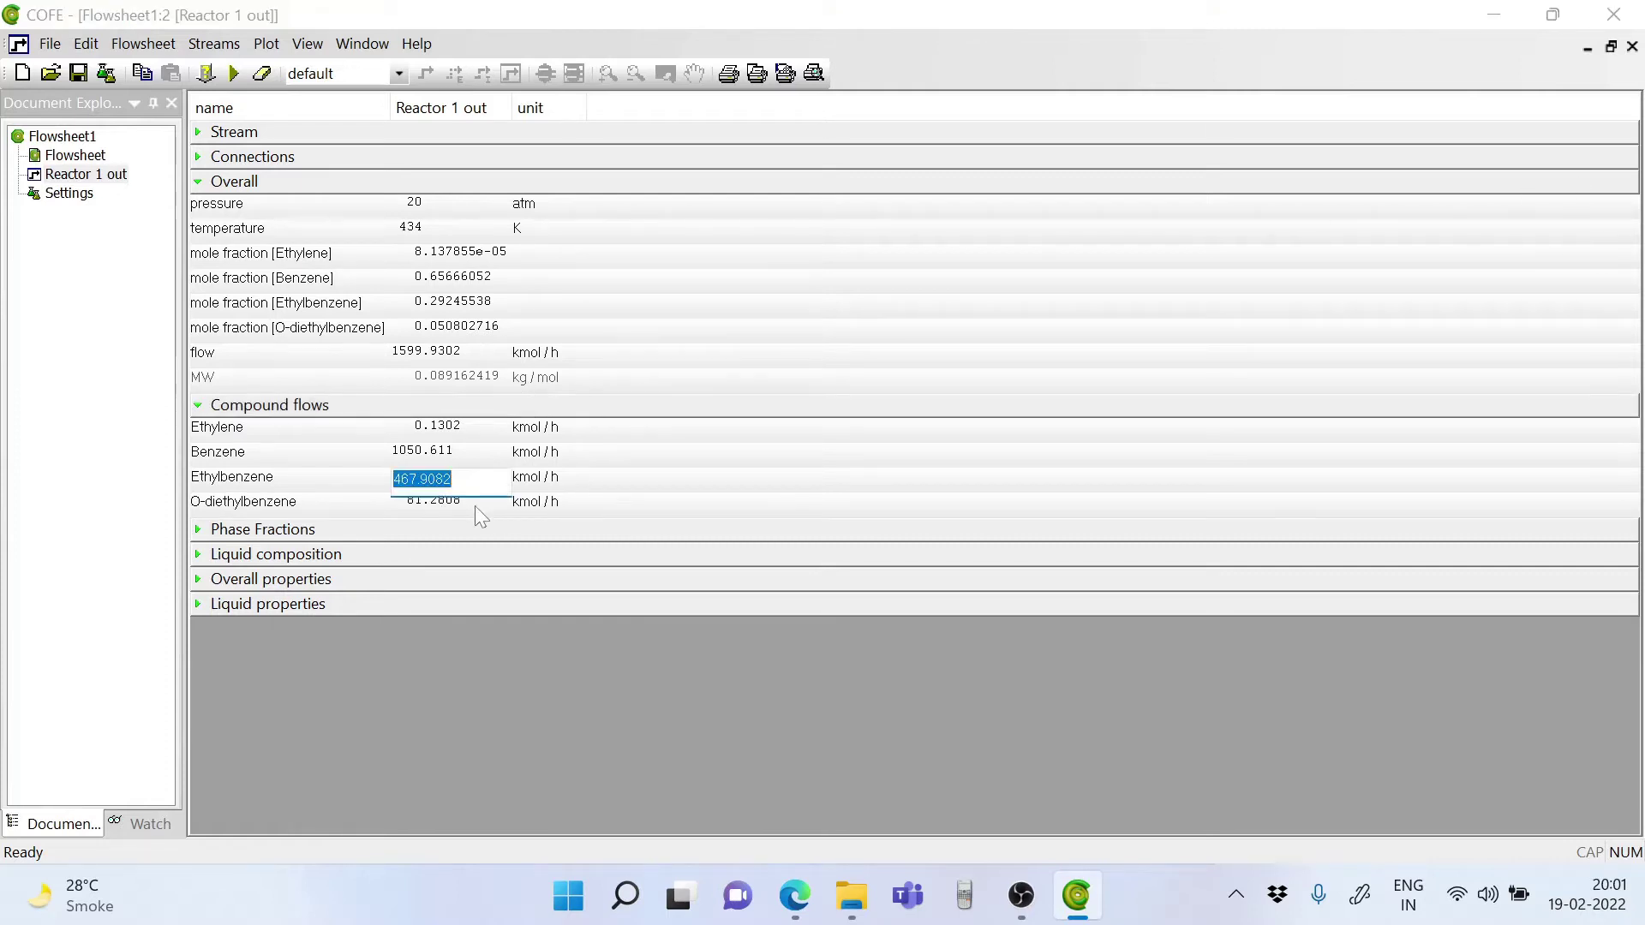
click(475, 505)
key(ctrl+c)
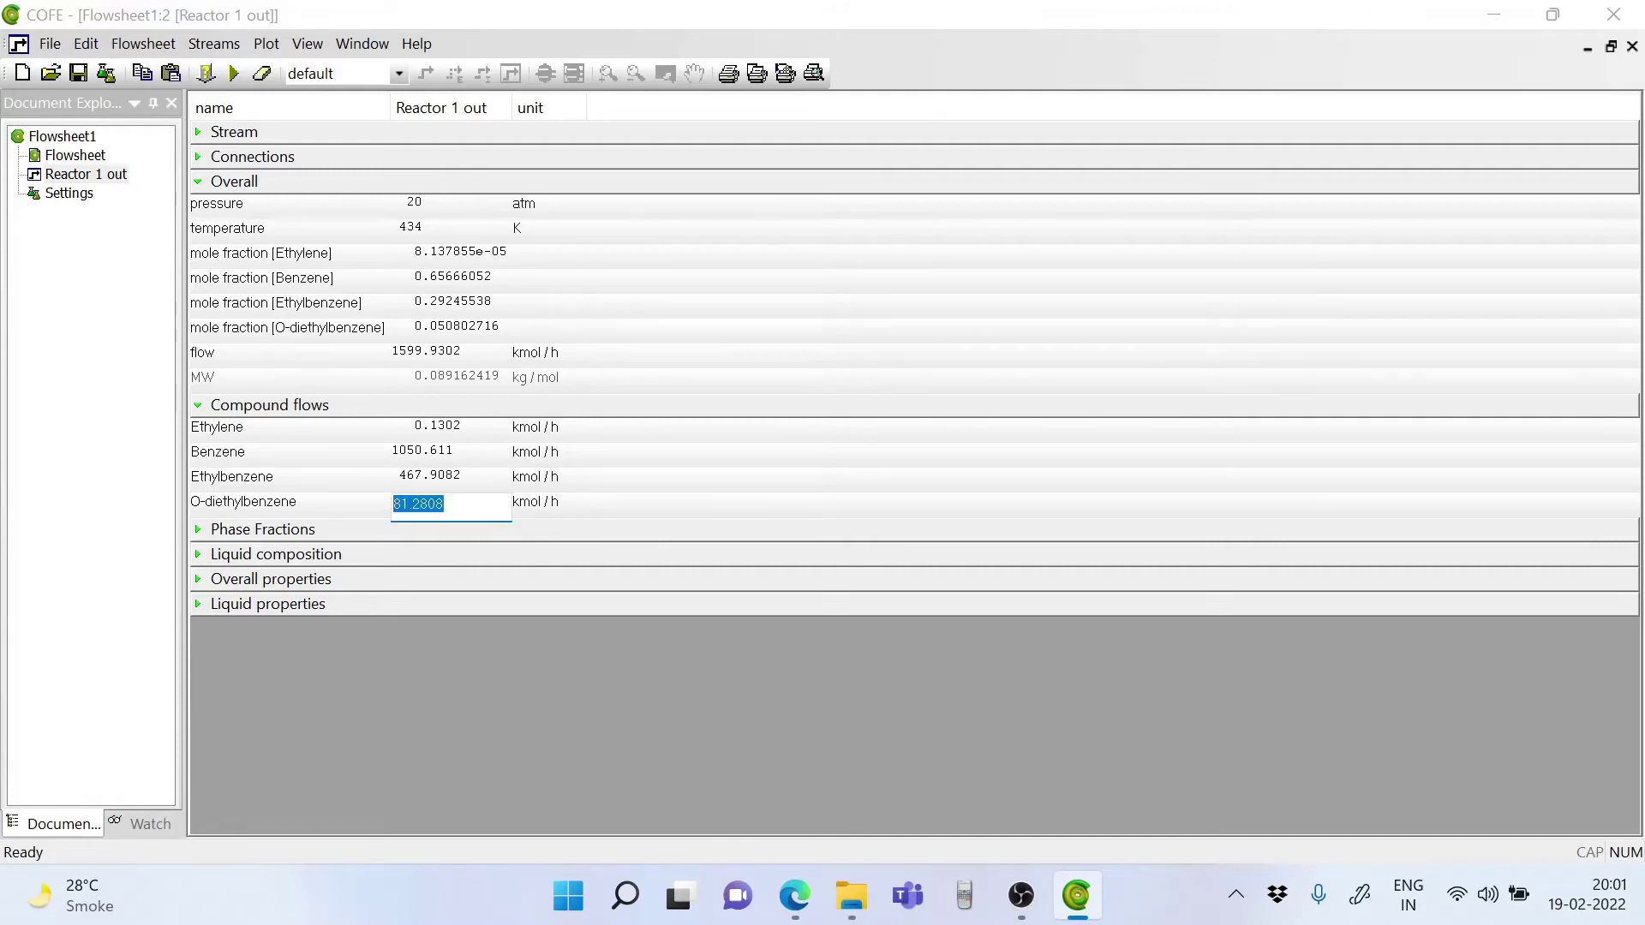
Paste 81.2808 into a new Notepad note and minimise Notepad.
click(568, 897)
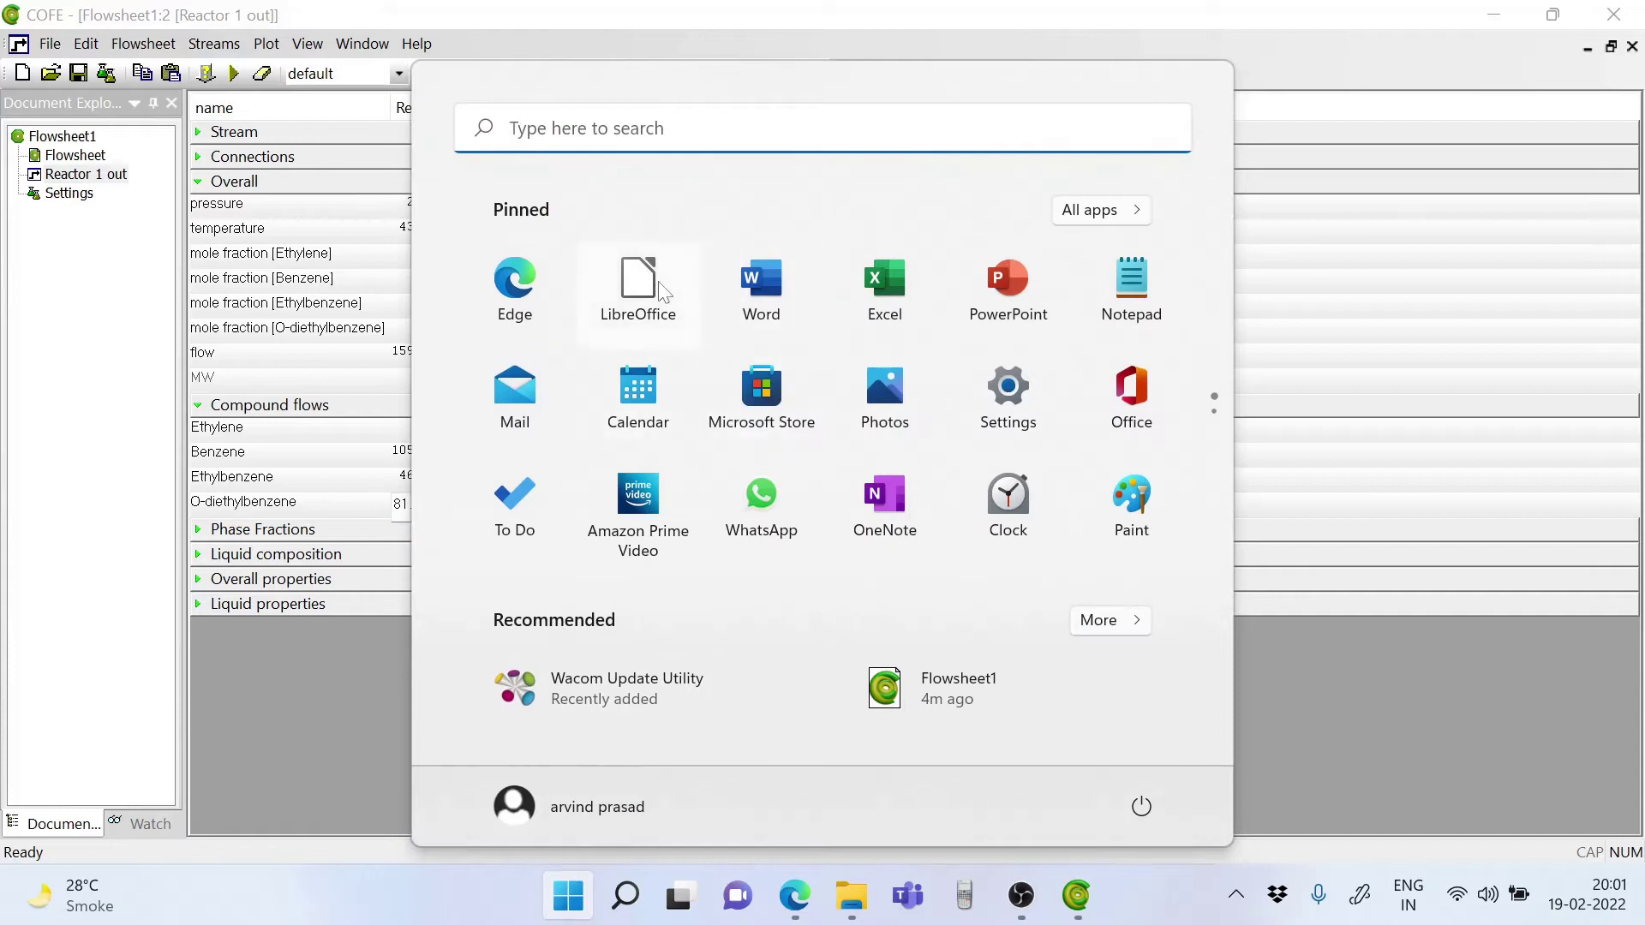
click(1123, 294)
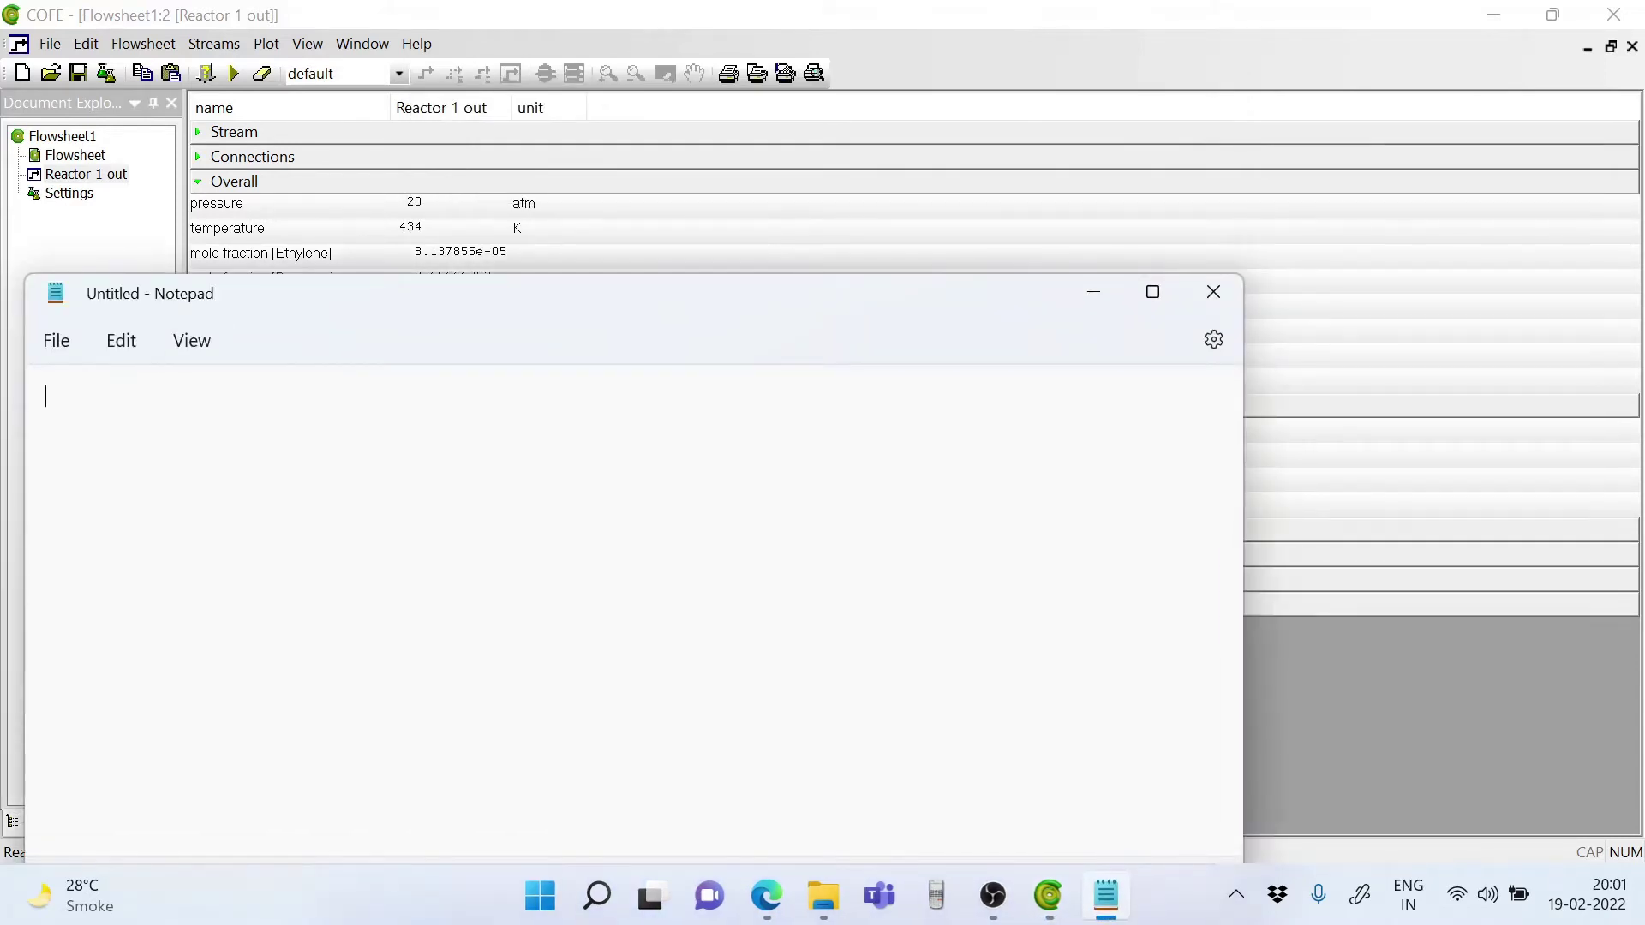
key(ctrl+v)
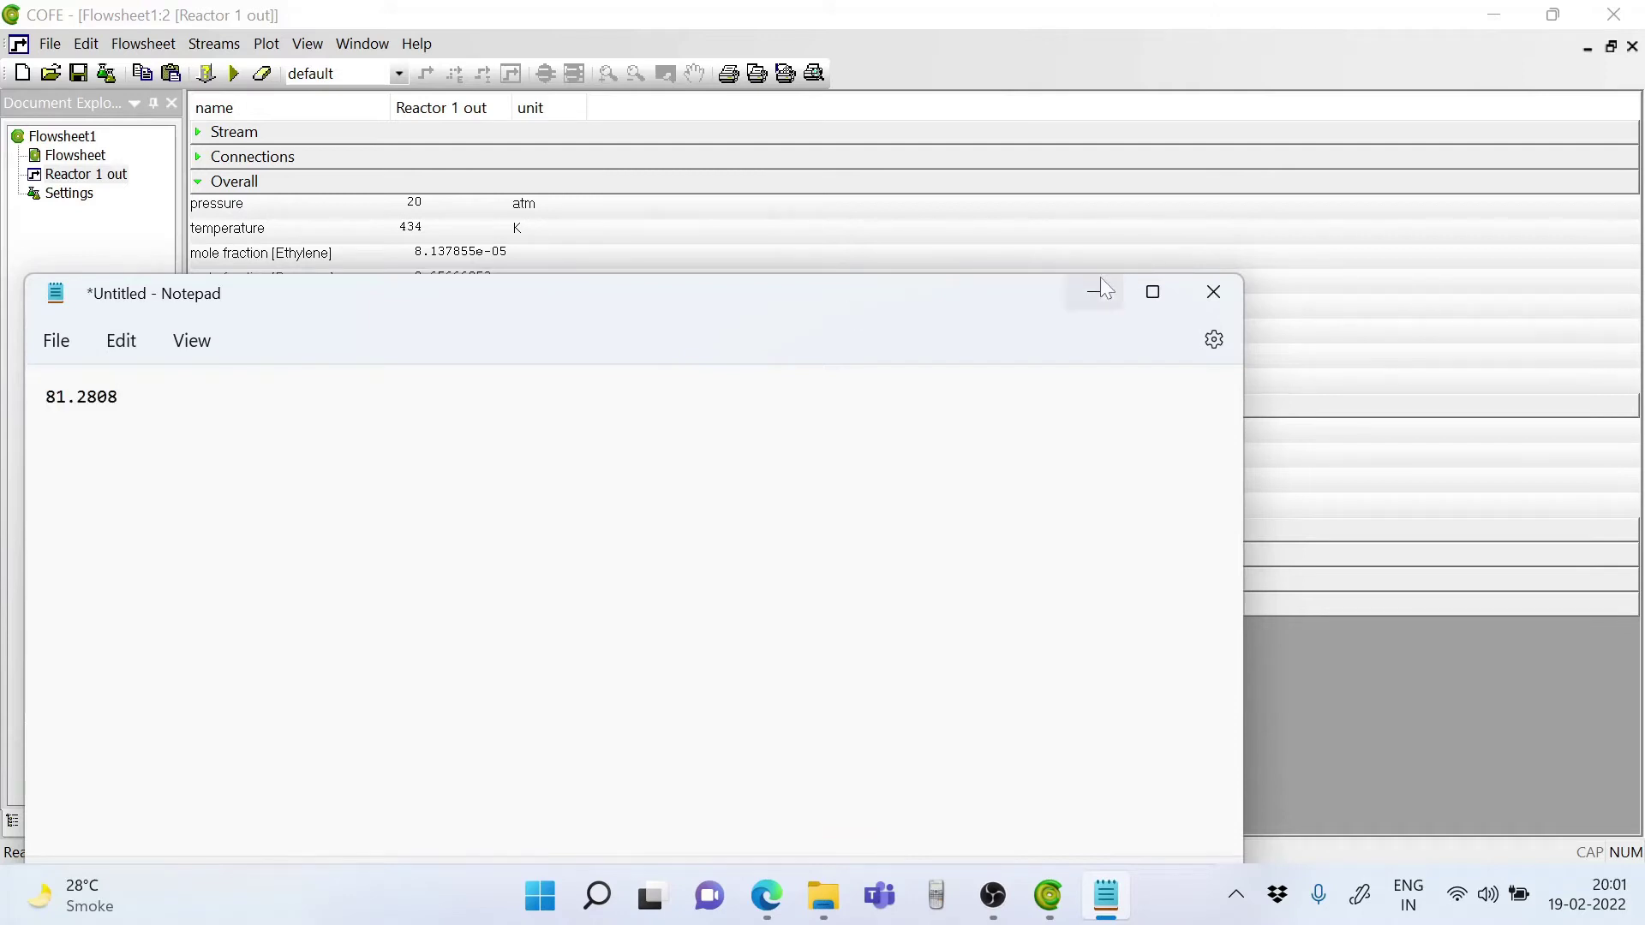
click(1078, 293)
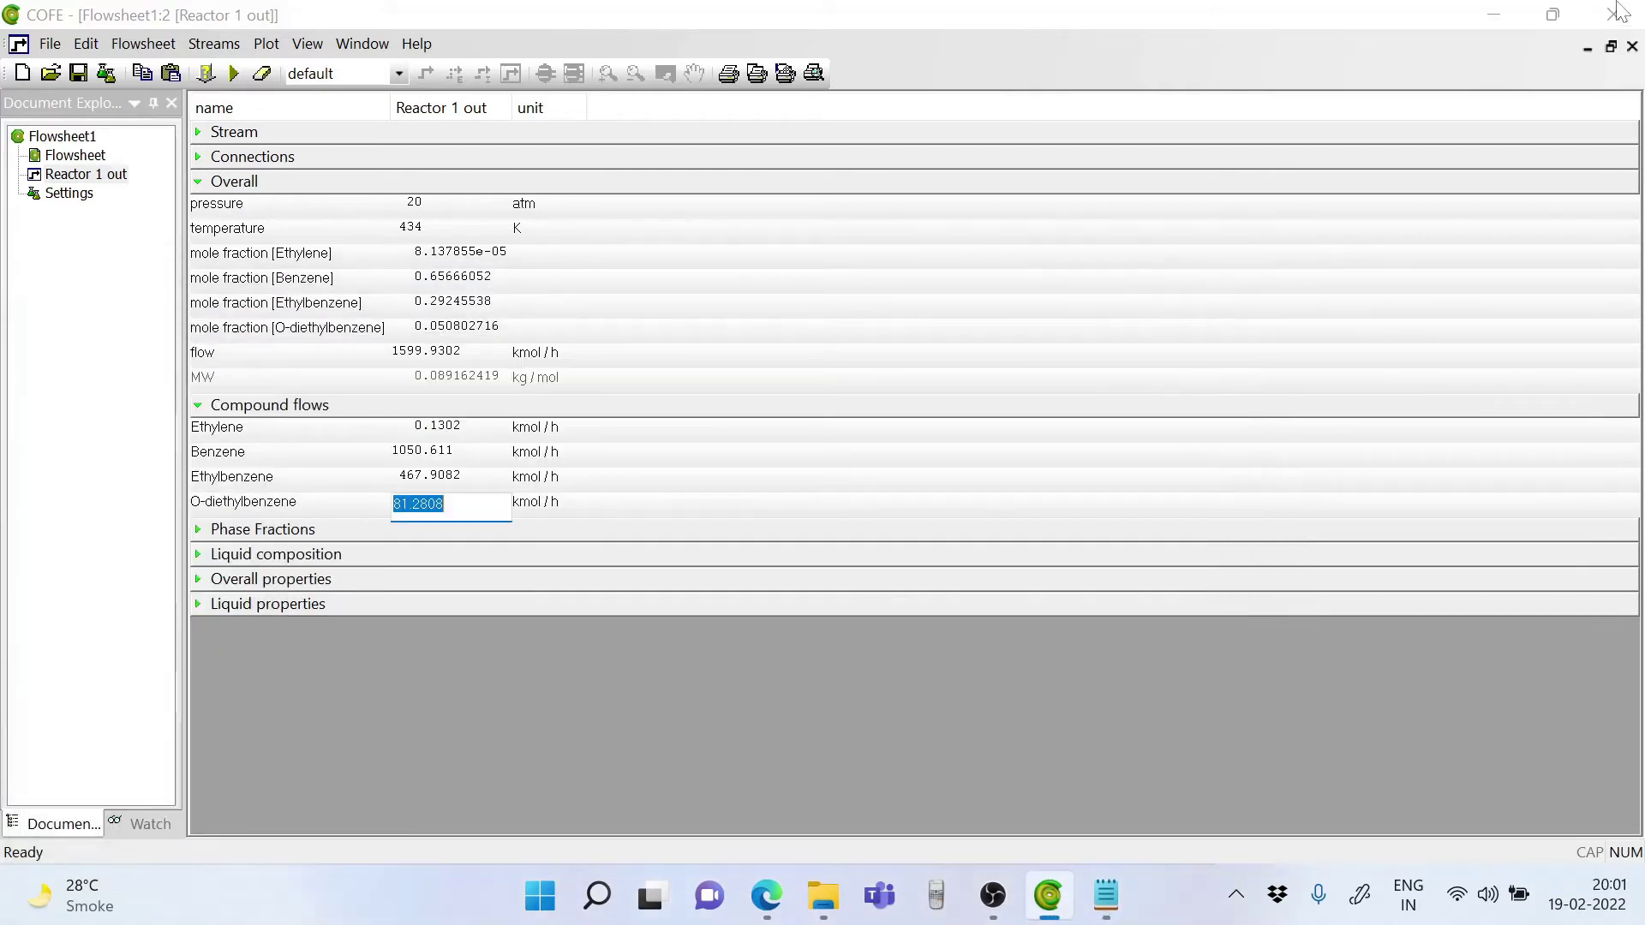
Place a FixedConversionReactor right of Reactor 1 out, using the Manufacture of Ethyl Benzene package.
click(1632, 46)
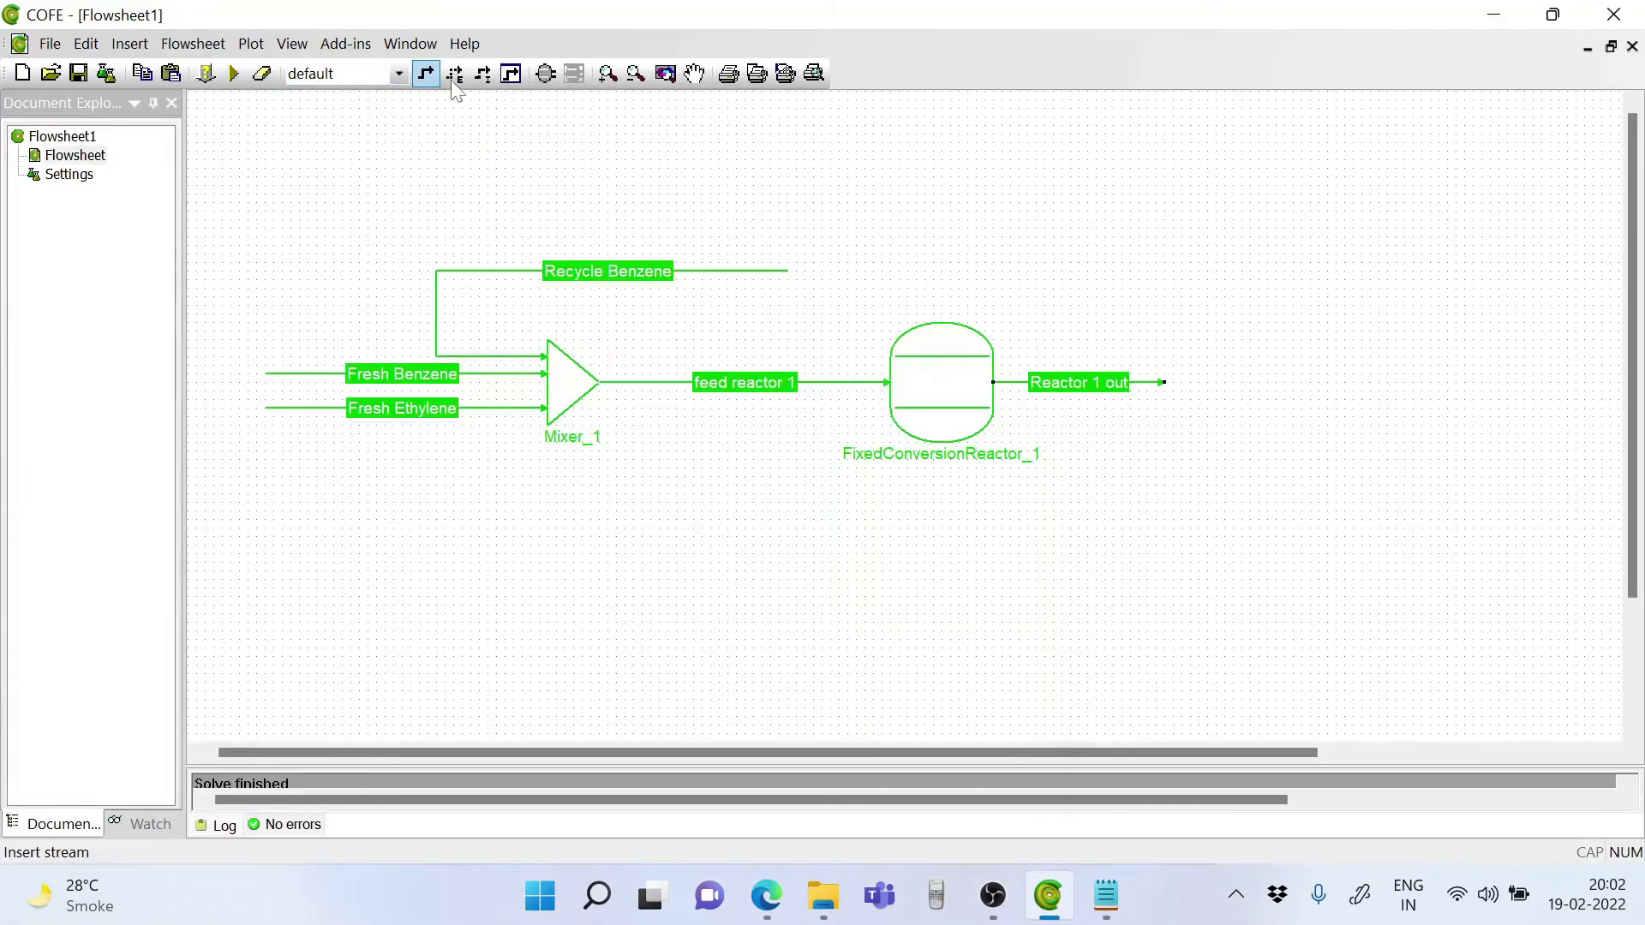
click(546, 74)
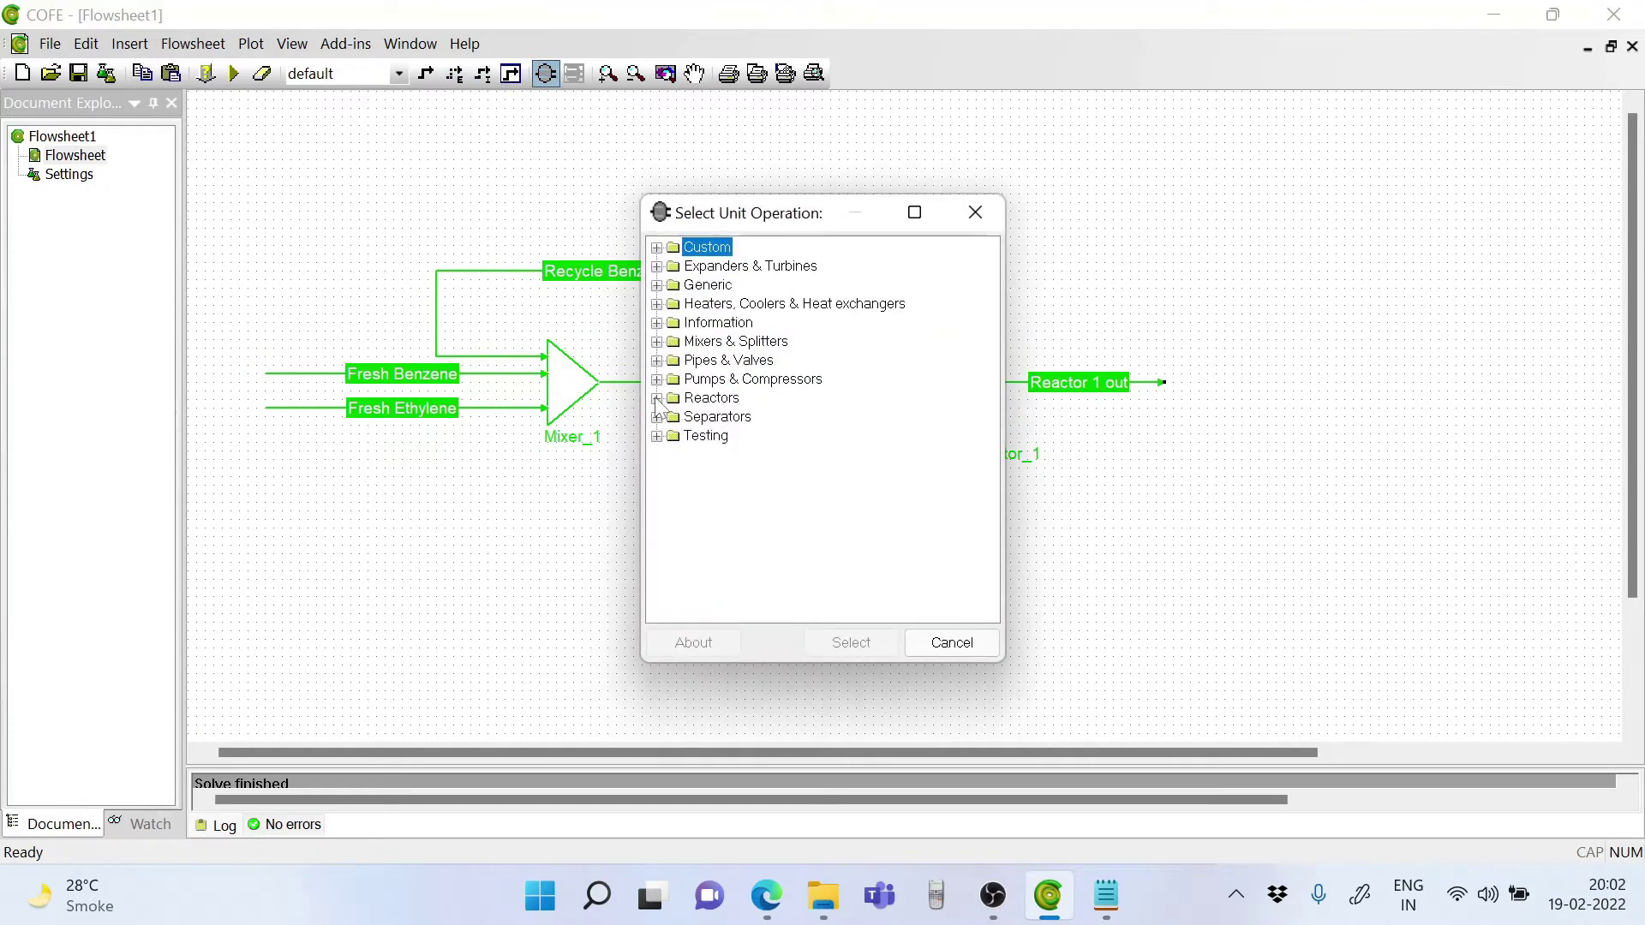
click(657, 399)
click(773, 455)
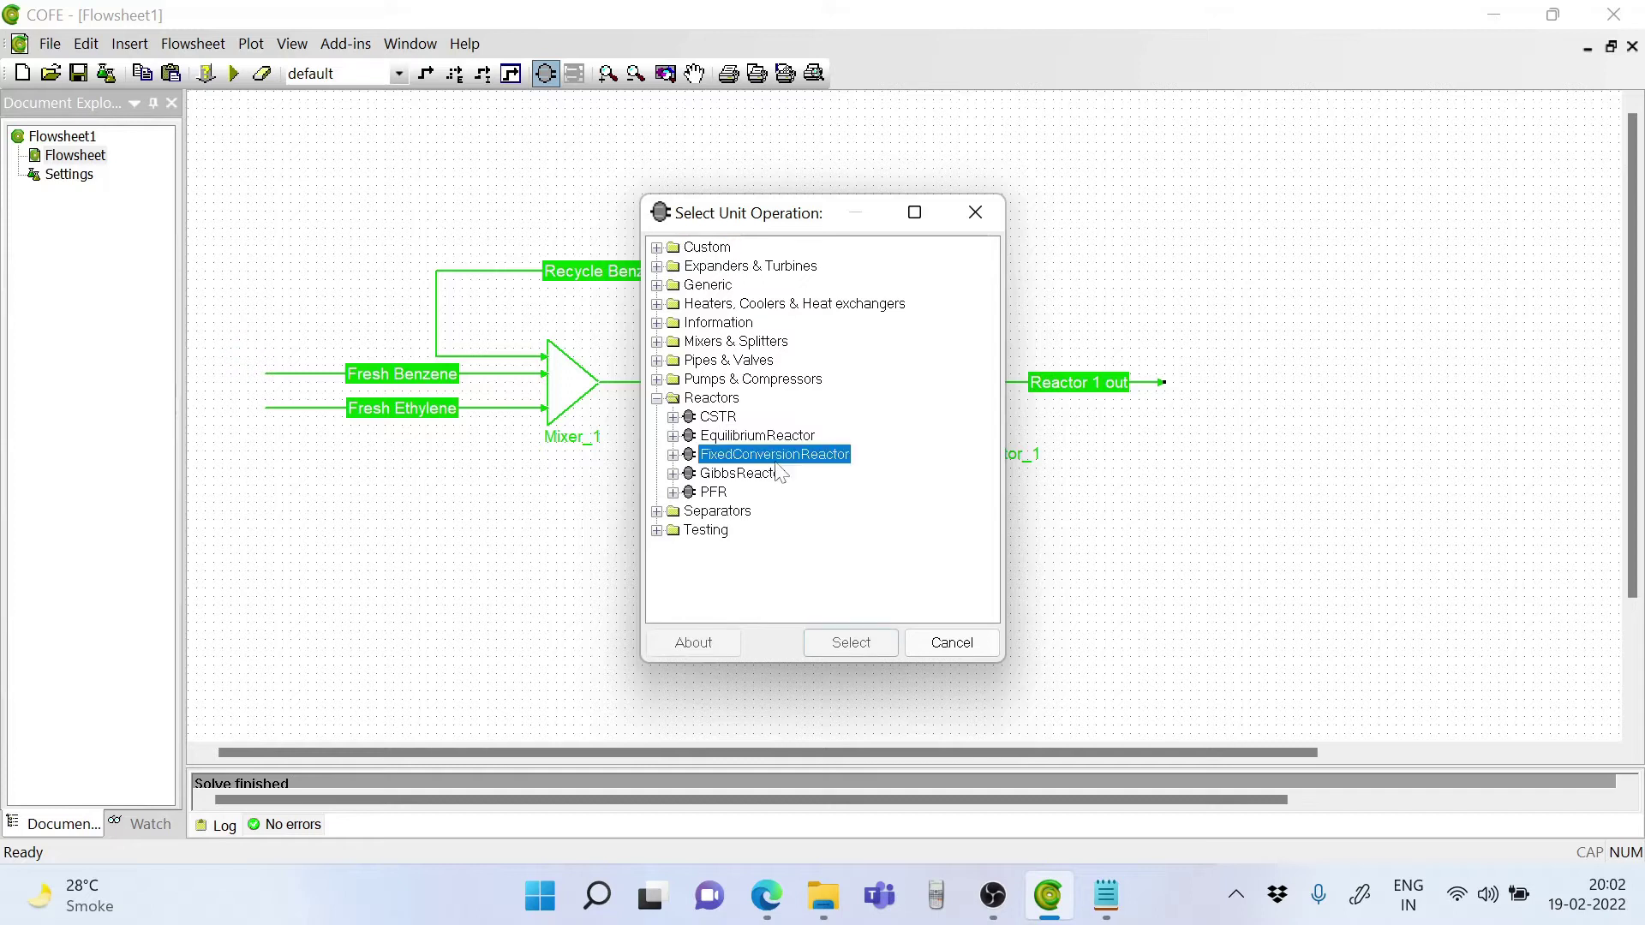
click(849, 643)
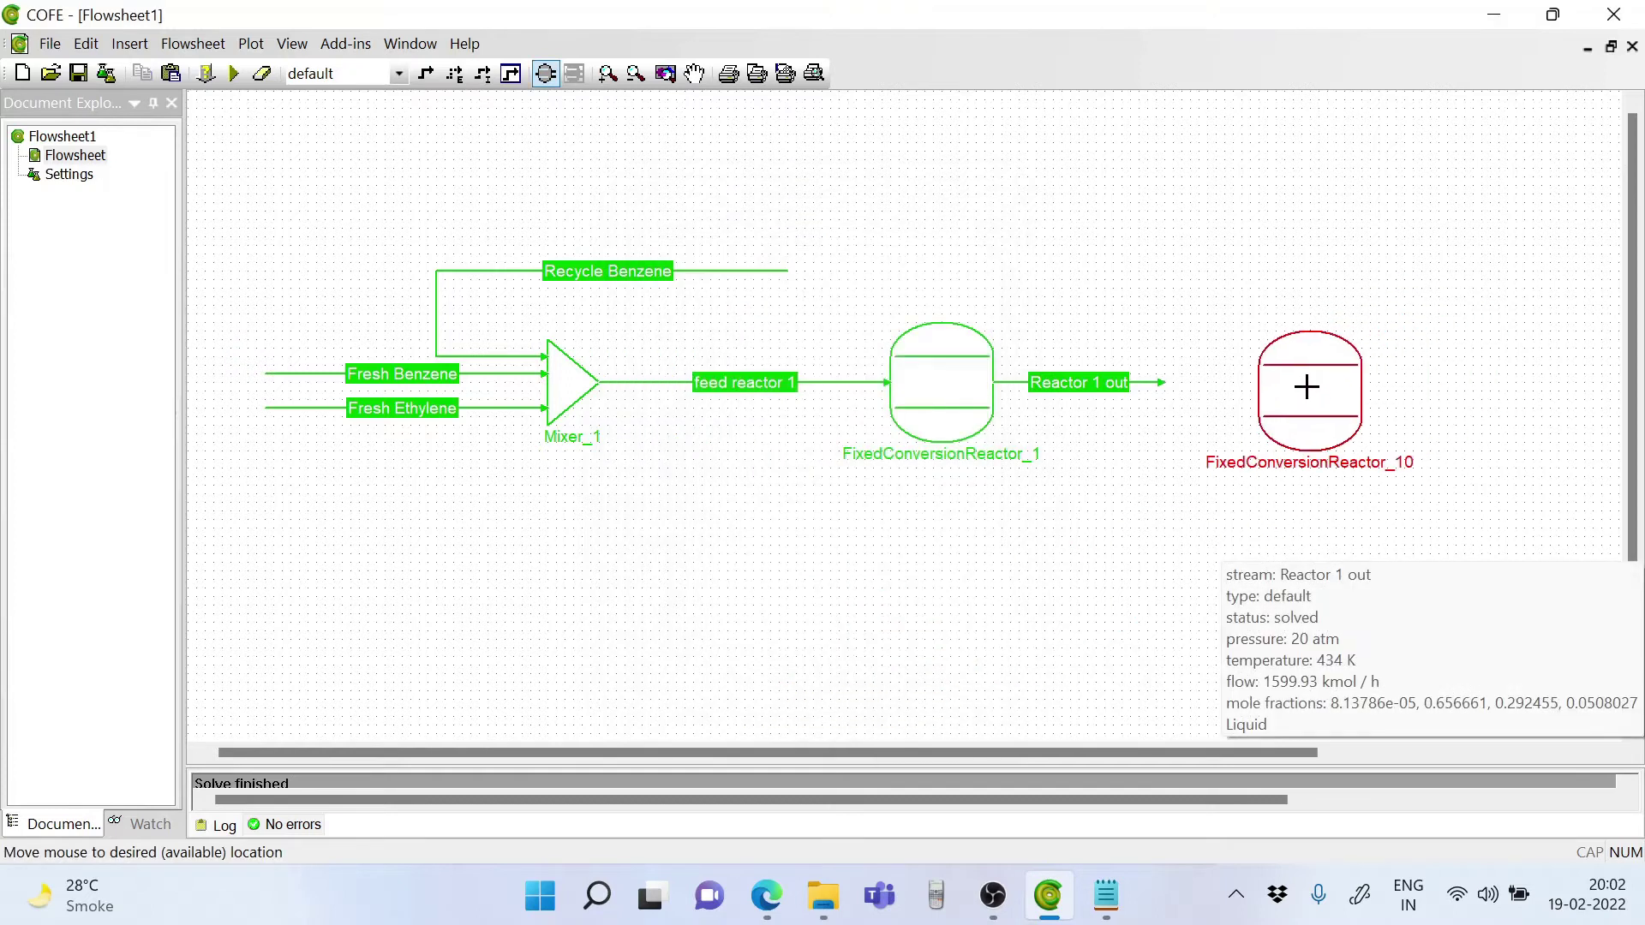
click(1328, 378)
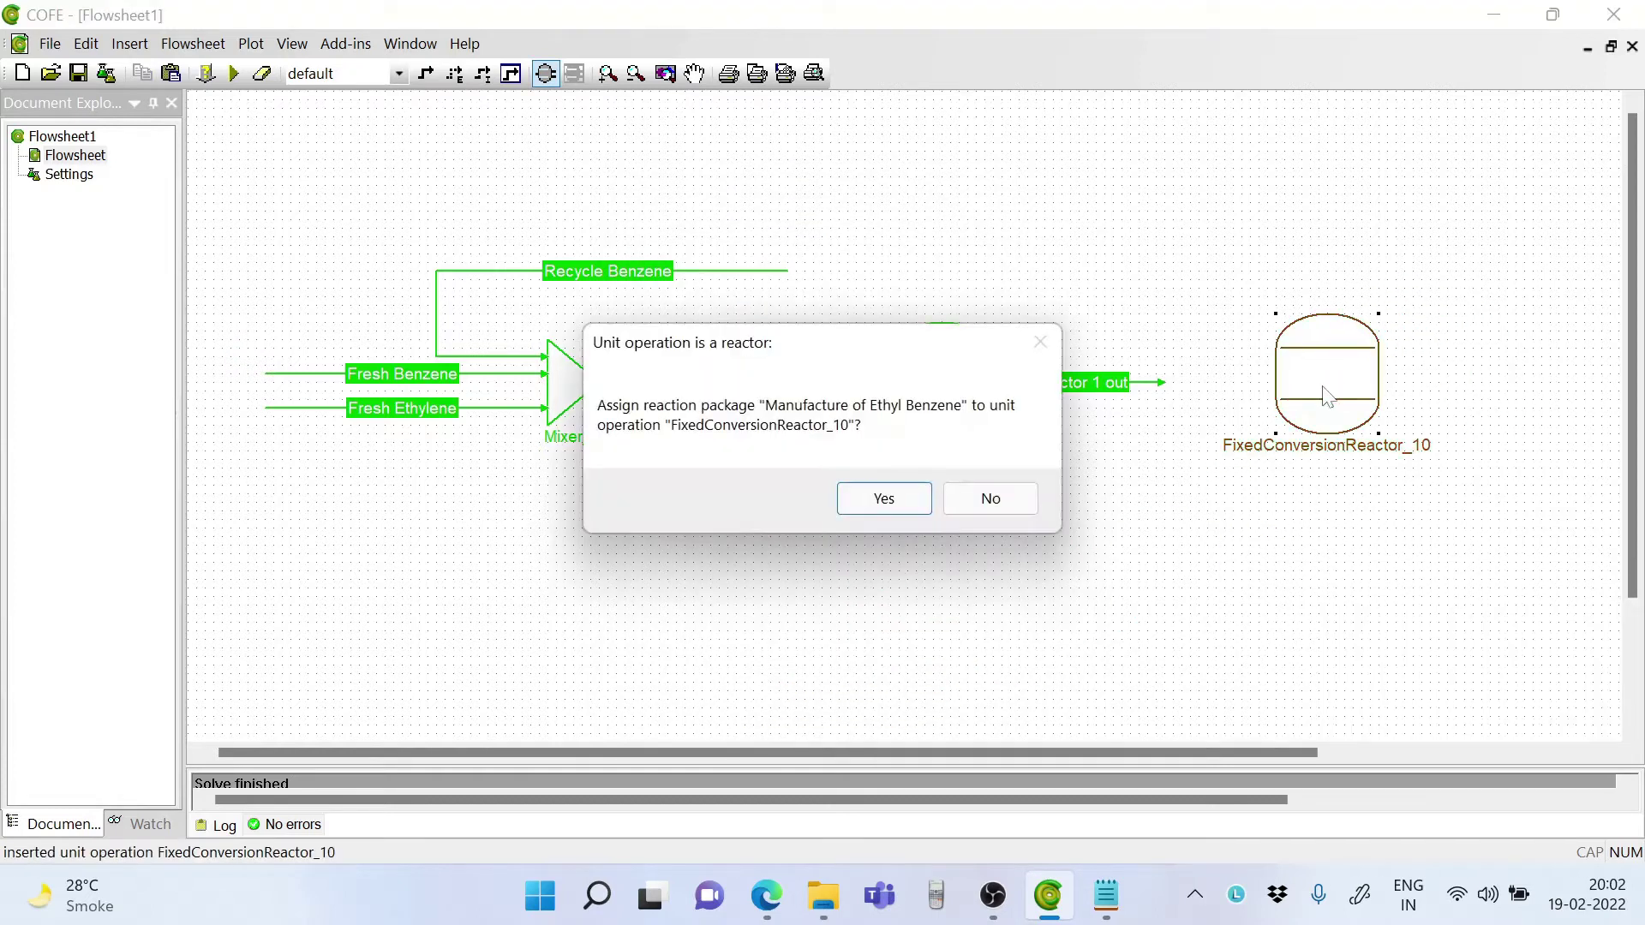
click(895, 512)
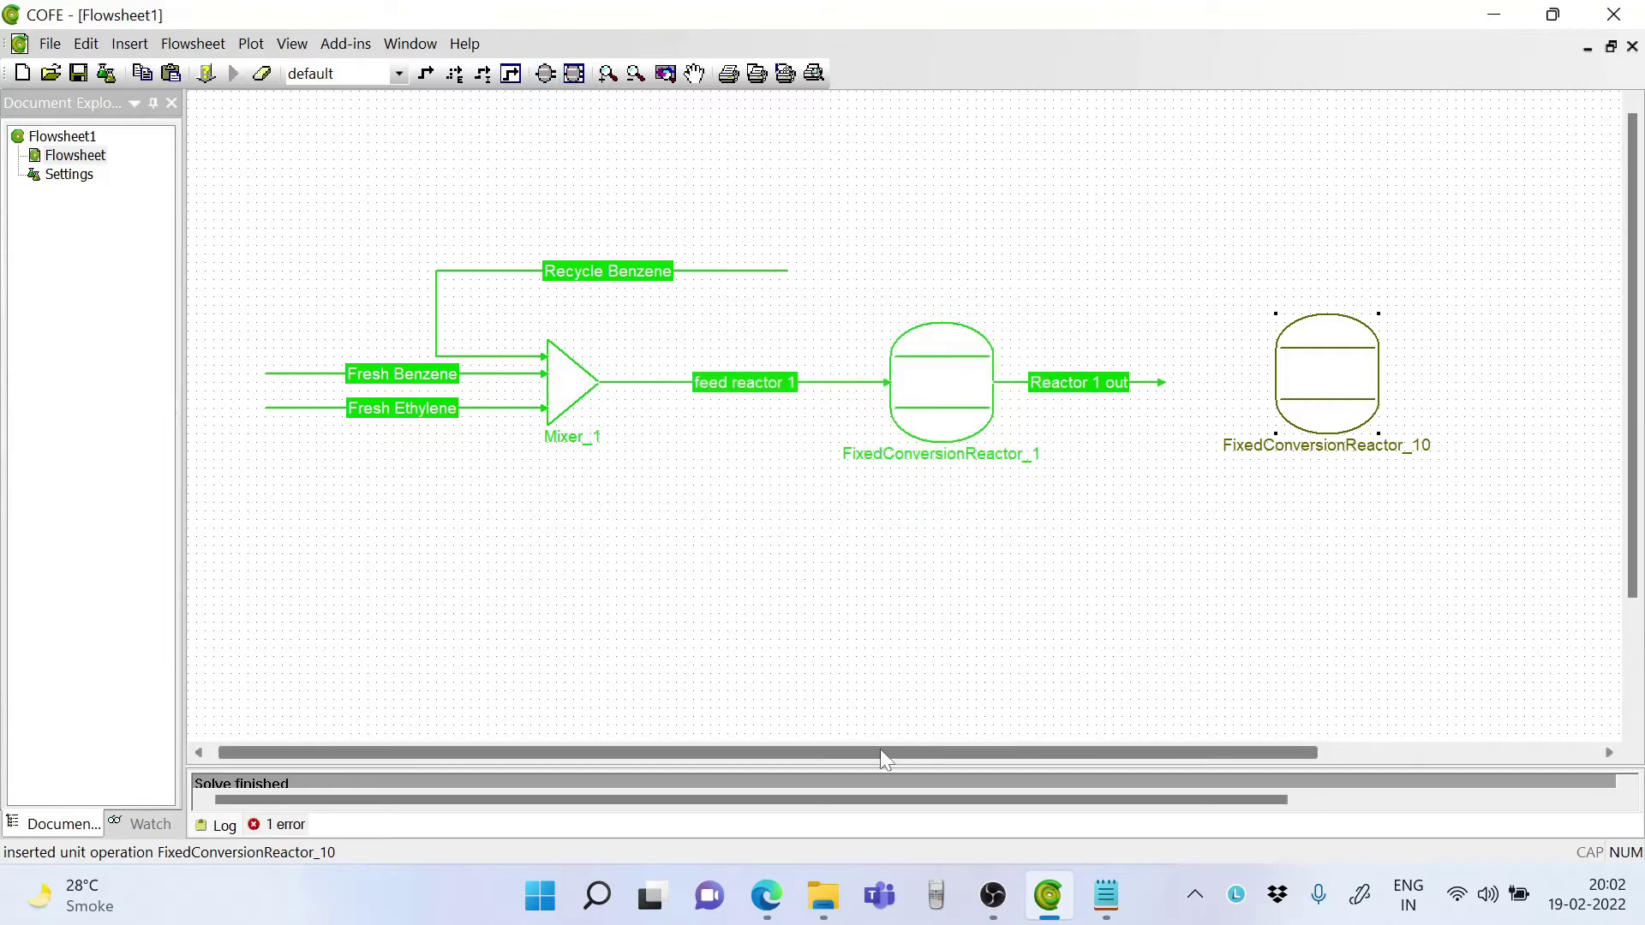
Draw a new material stream below FixedConversionReactor_10 and name it 'Recycle DEB'.
drag(881, 752, 1073, 773)
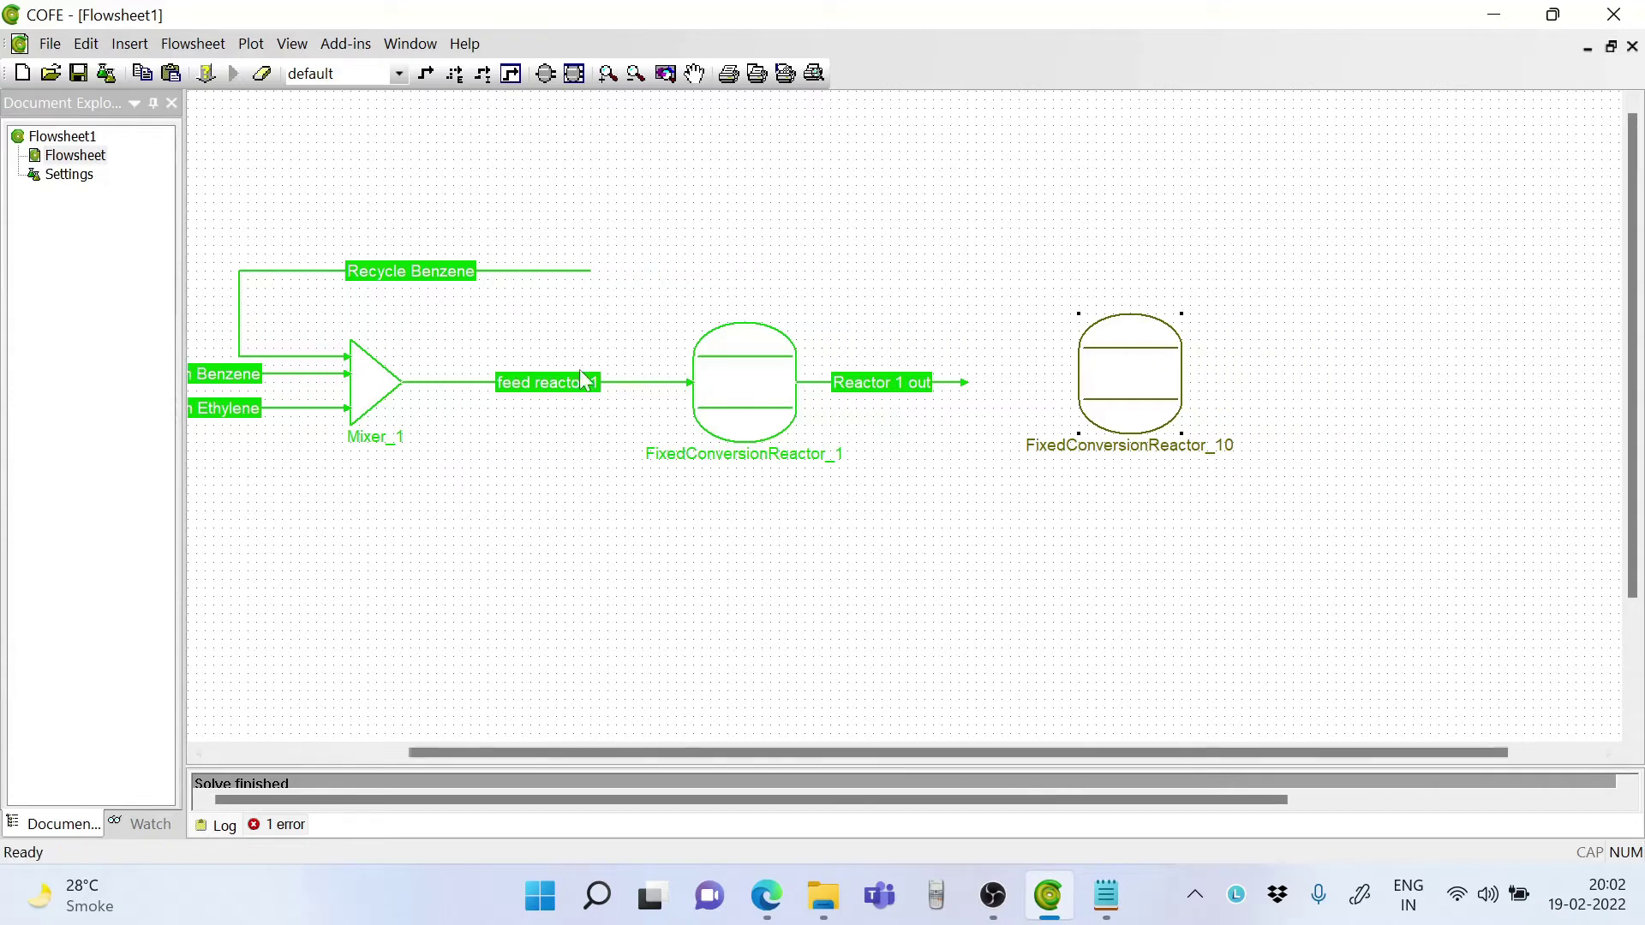
click(421, 77)
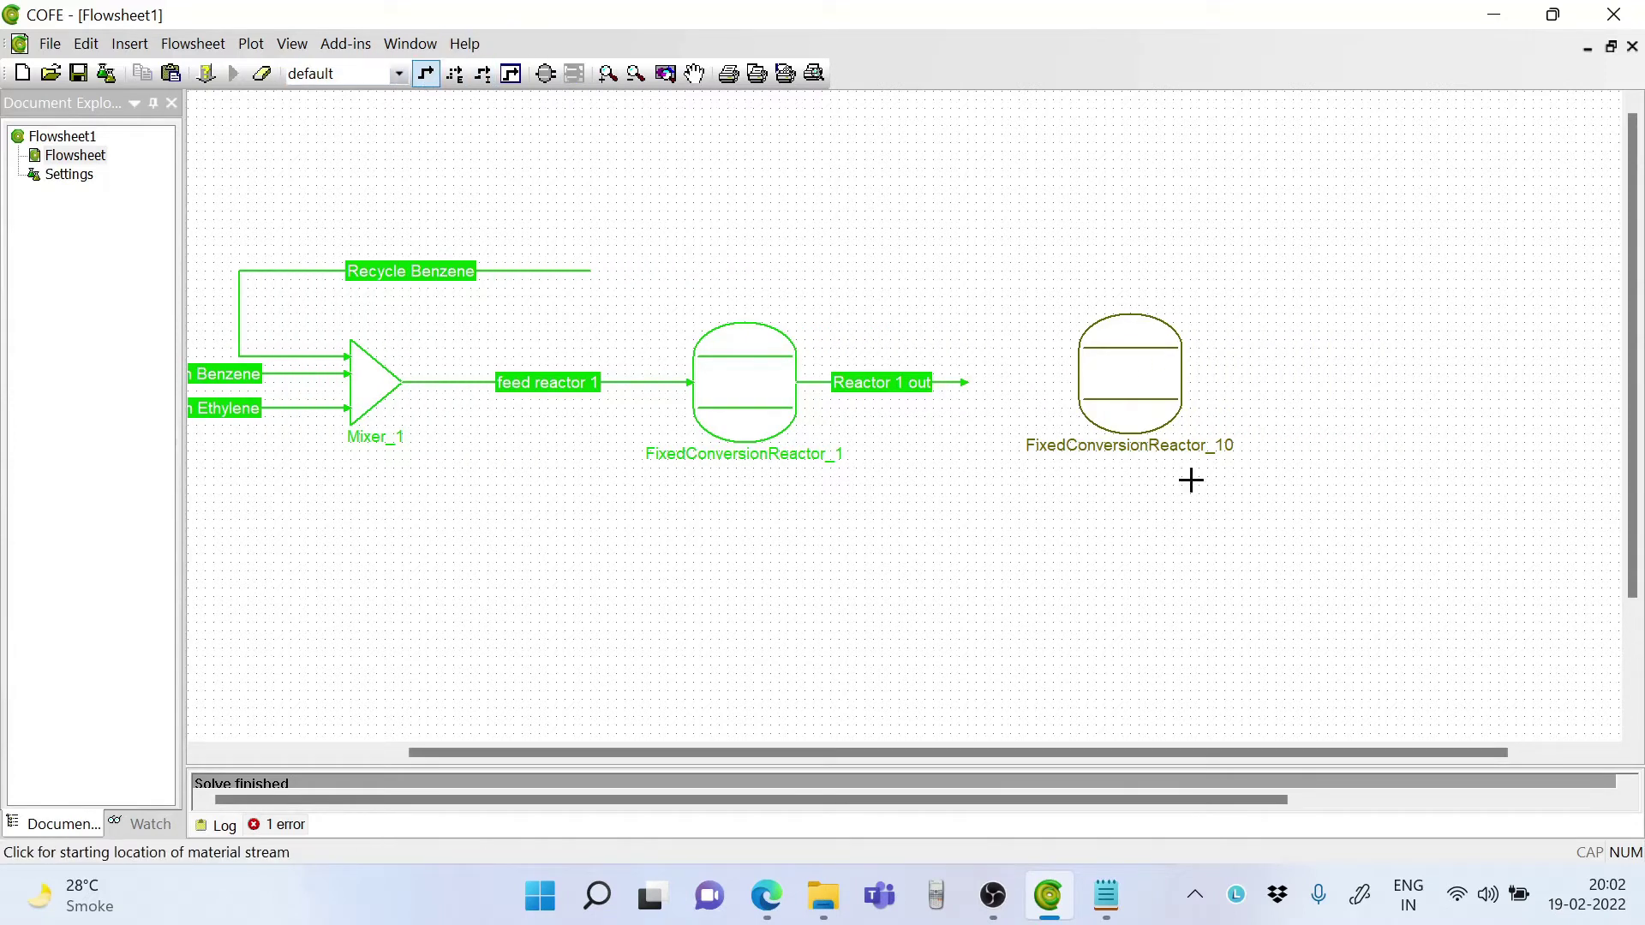
click(1361, 570)
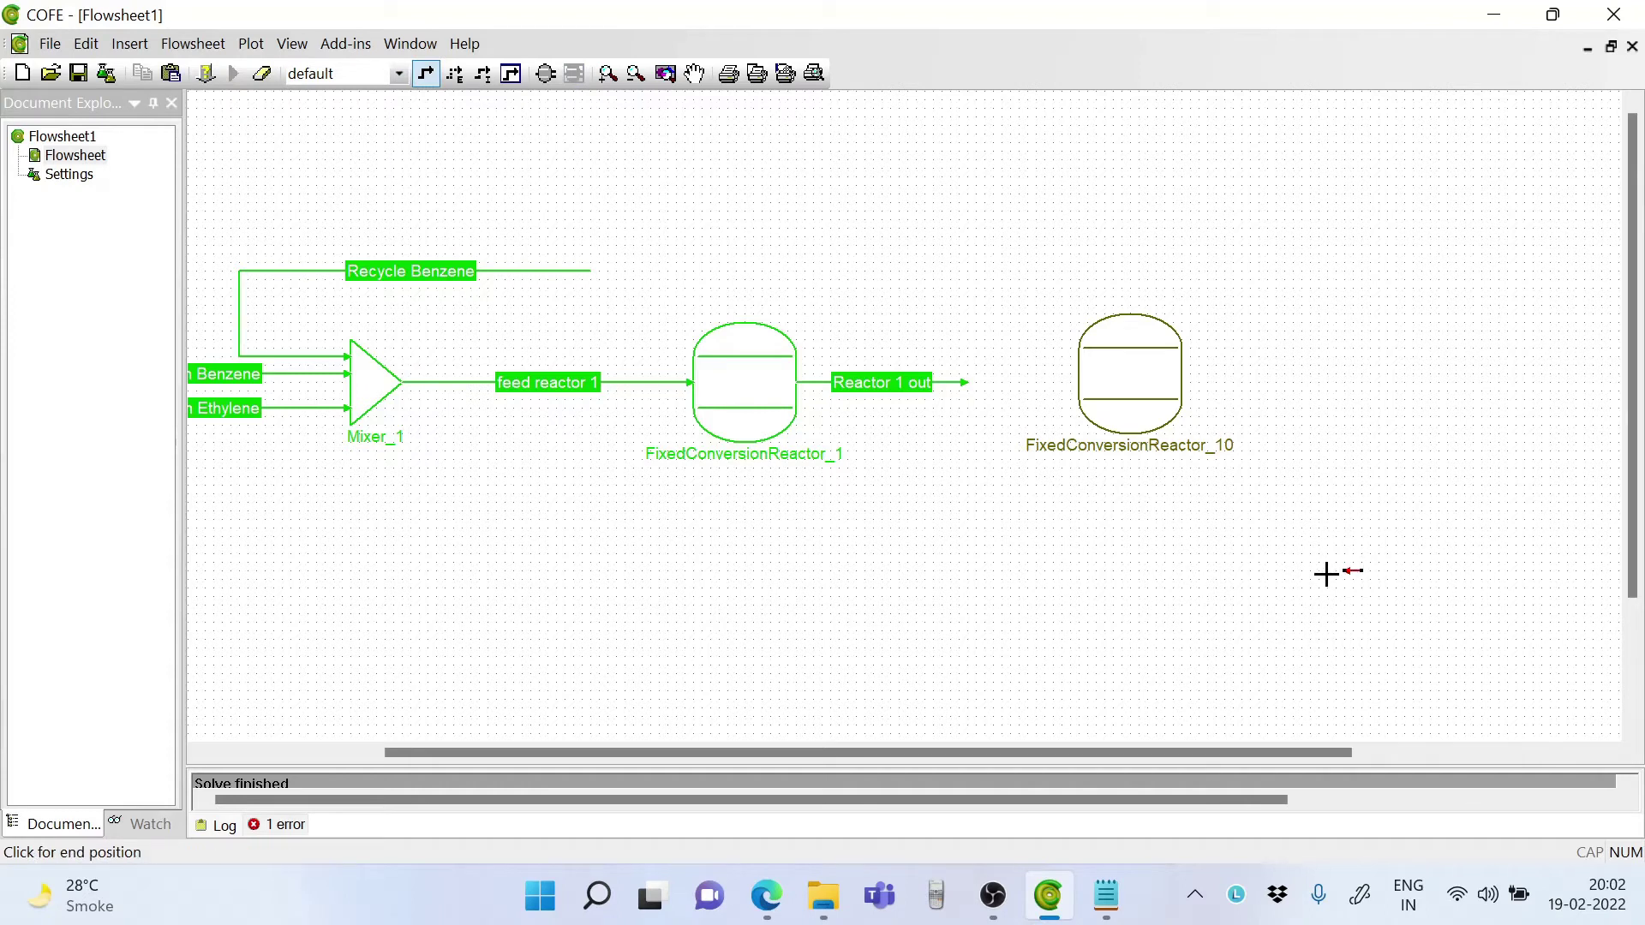
click(1061, 572)
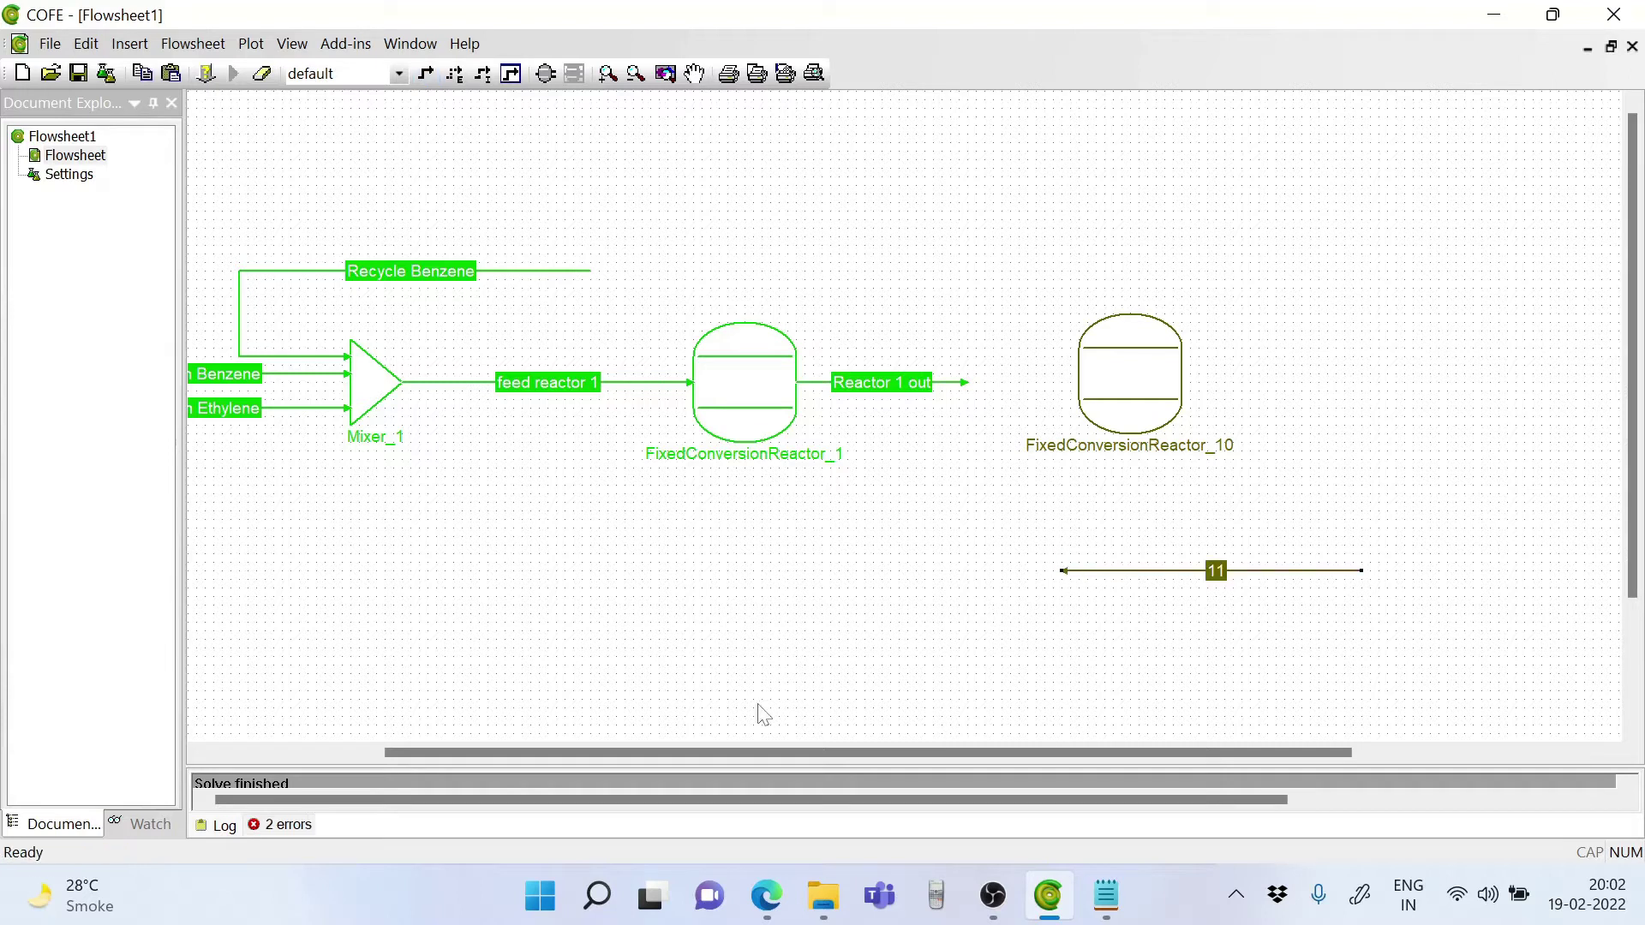
double_click(1224, 572)
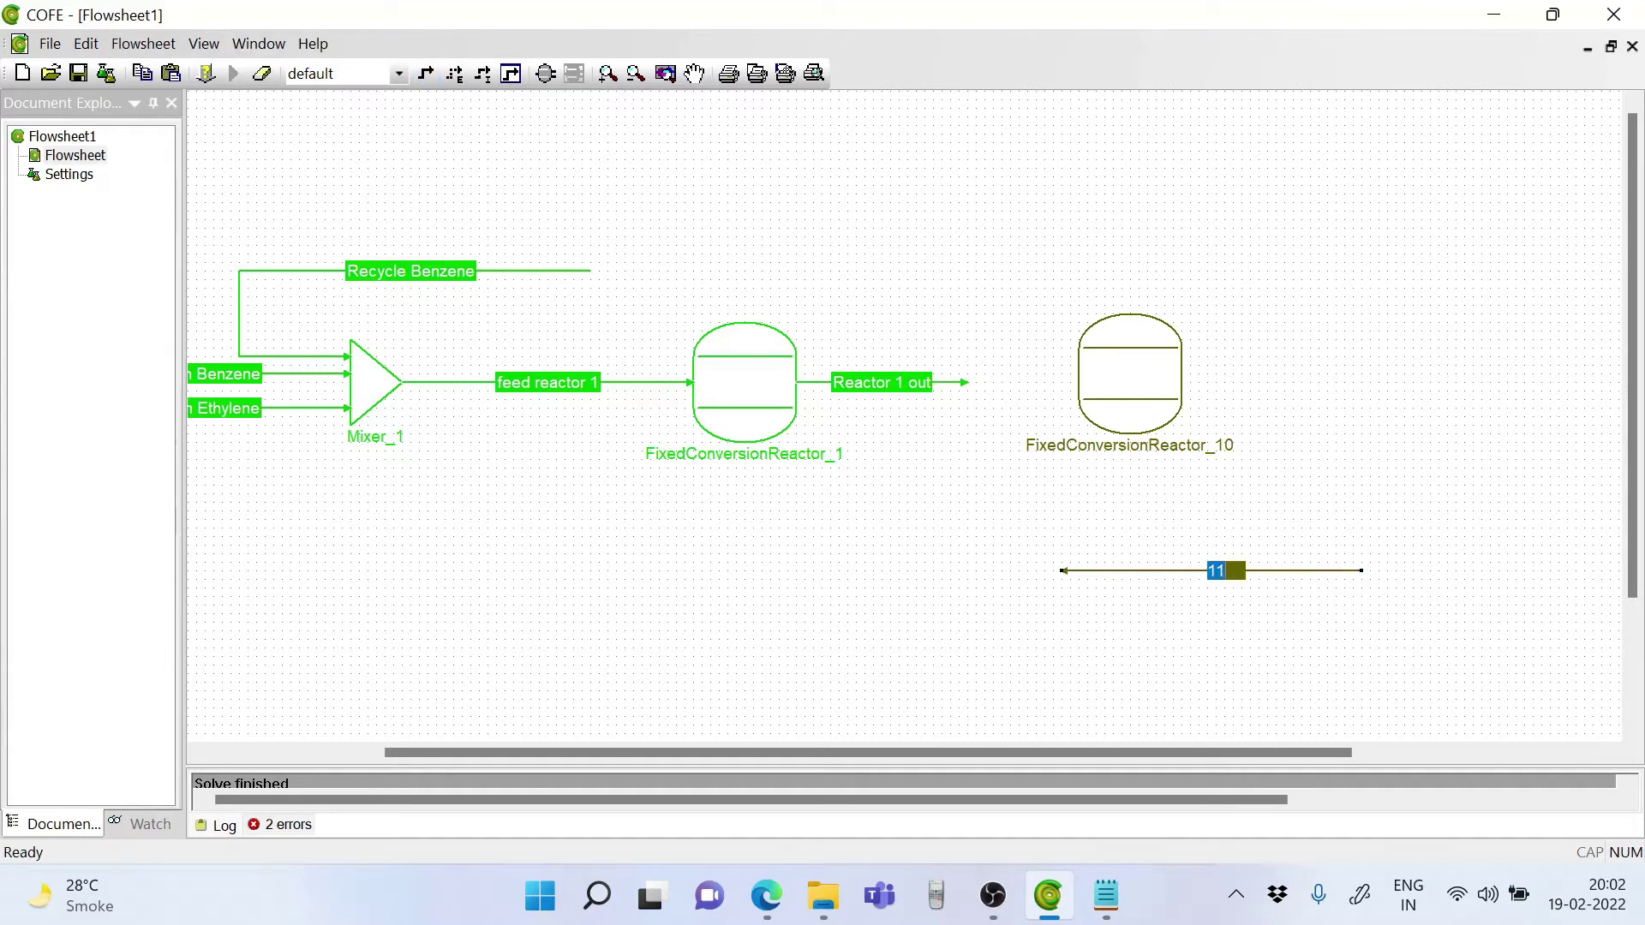
text(Recycle DEB)
key(Return)
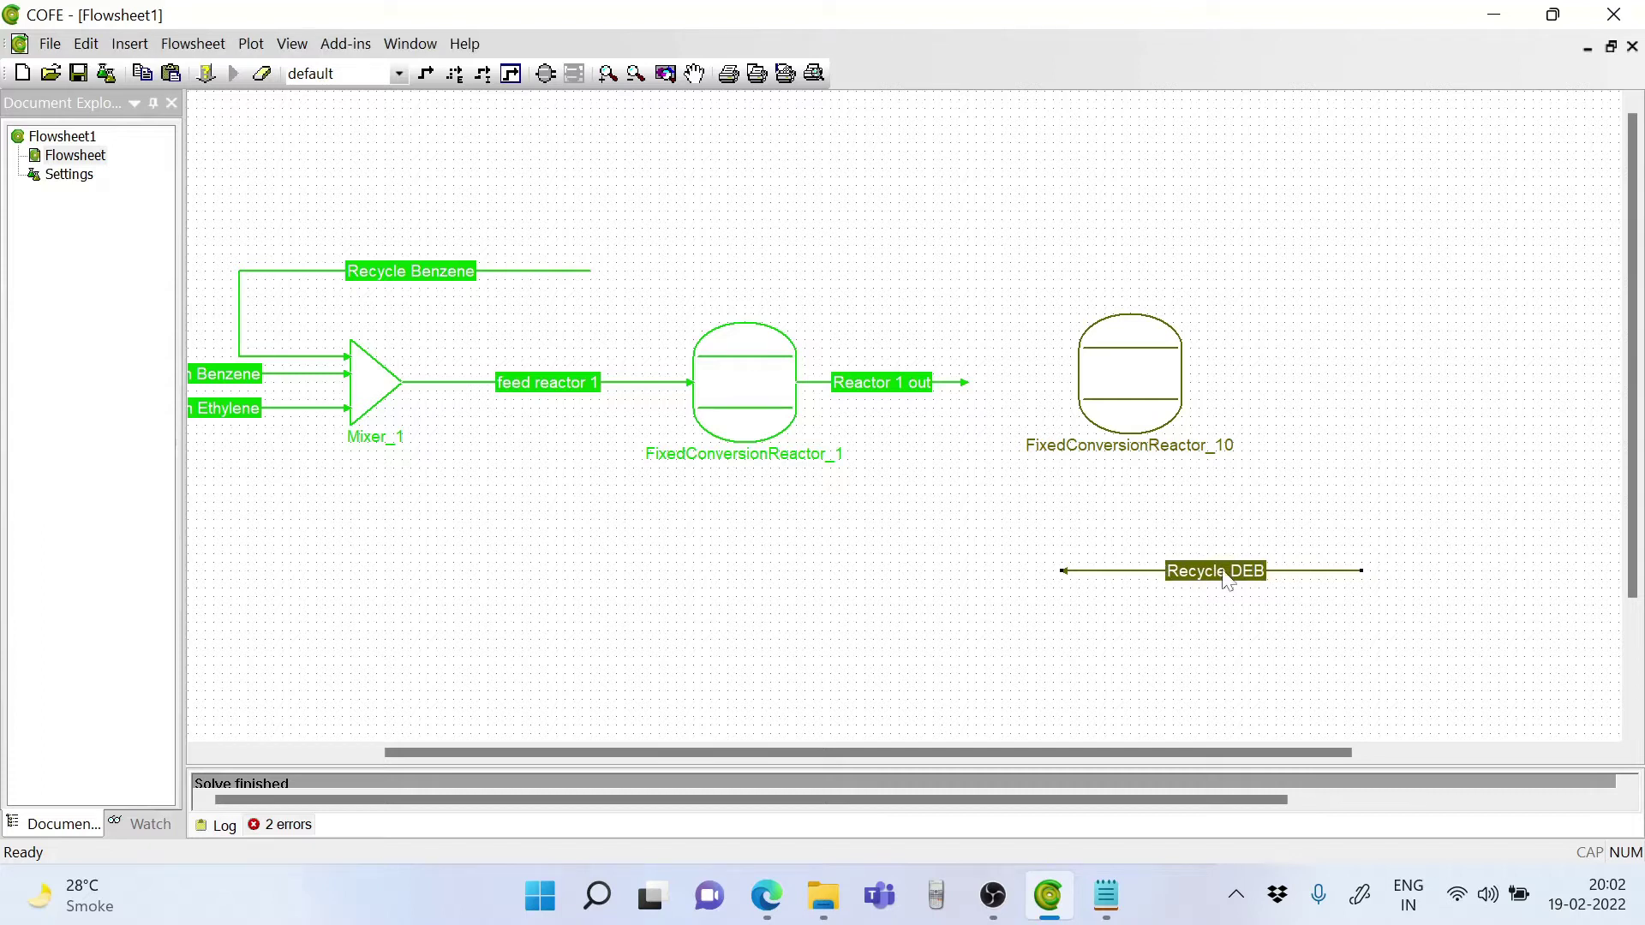
Set the Recycle DEB stream's pressure to 20 atm.
double_click(1098, 571)
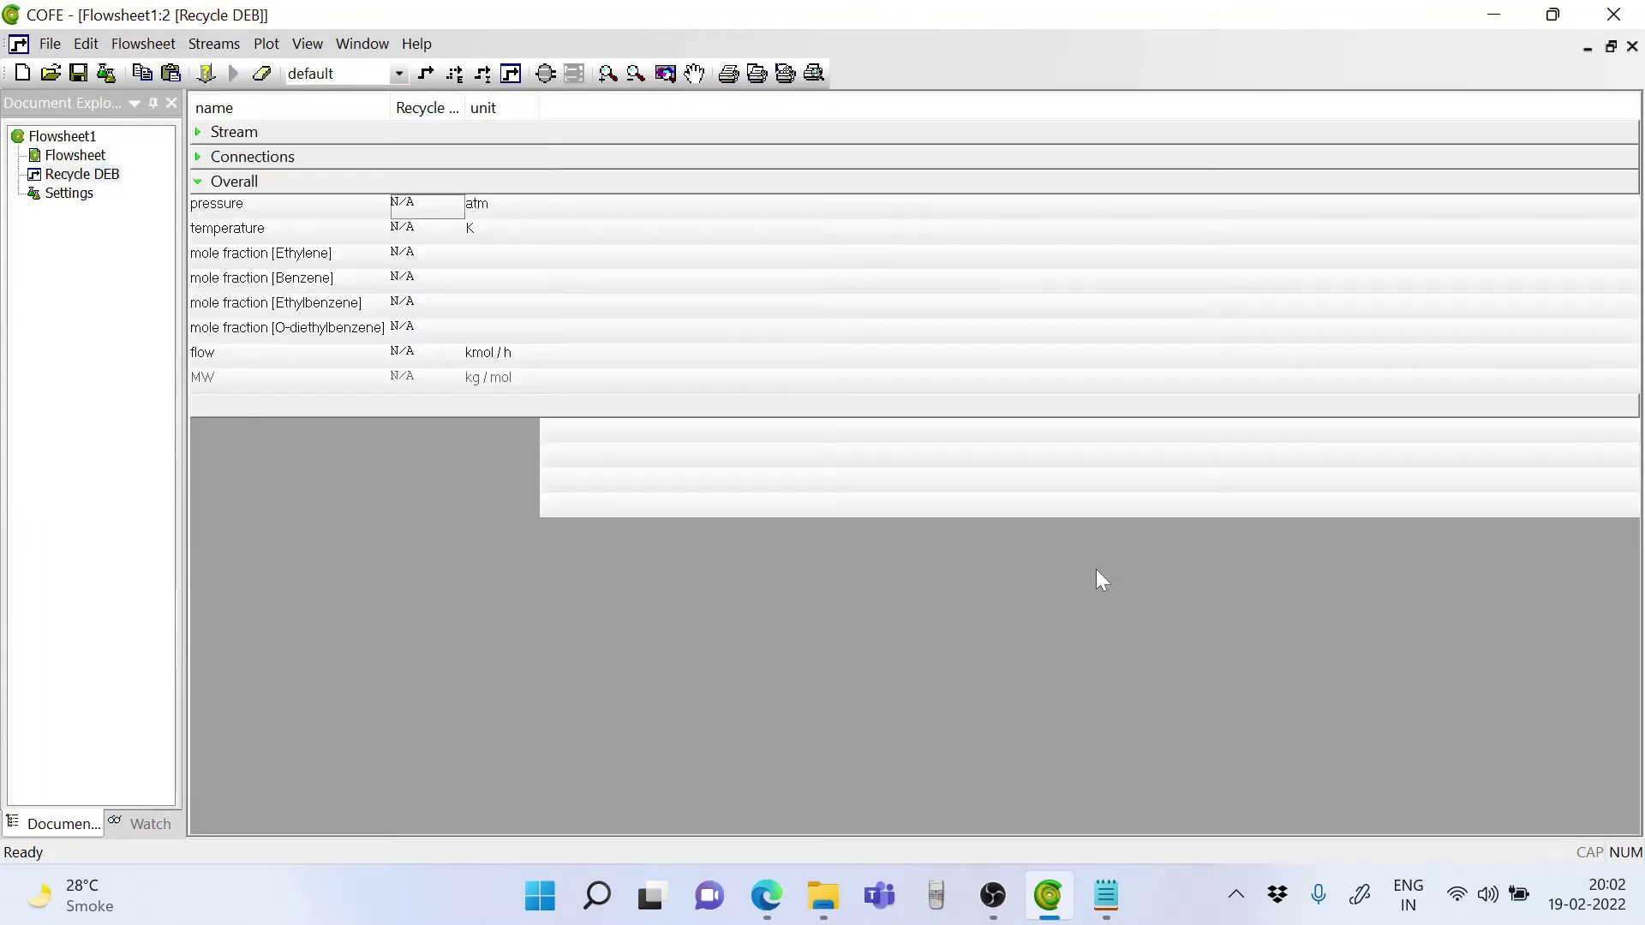
key(Return)
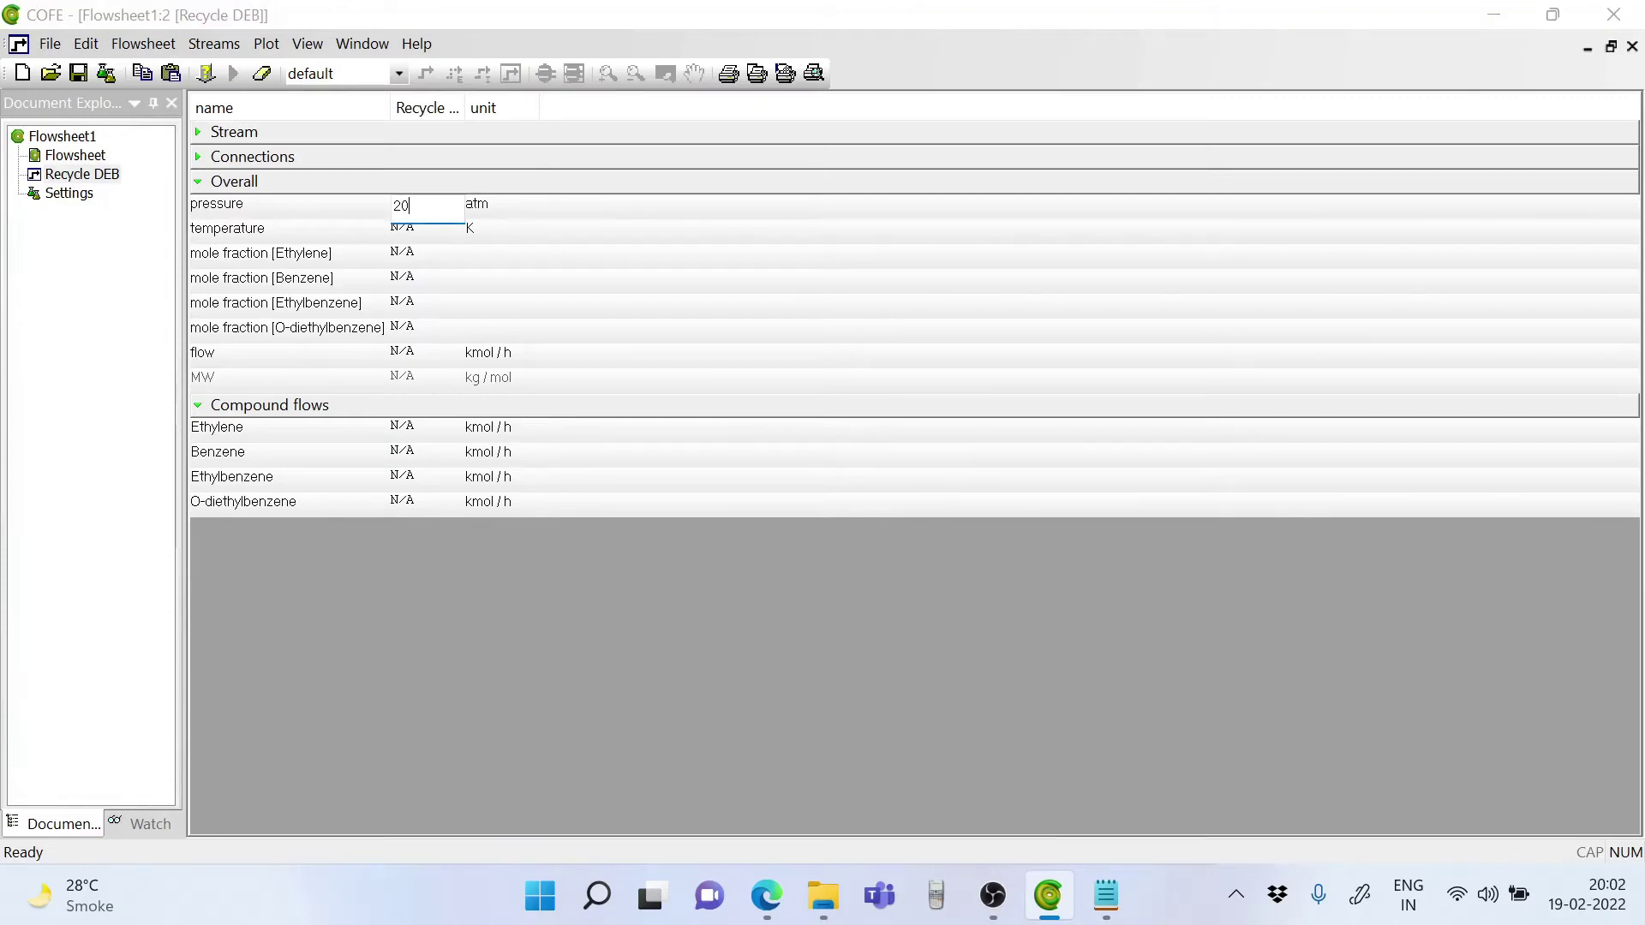
key(Return)
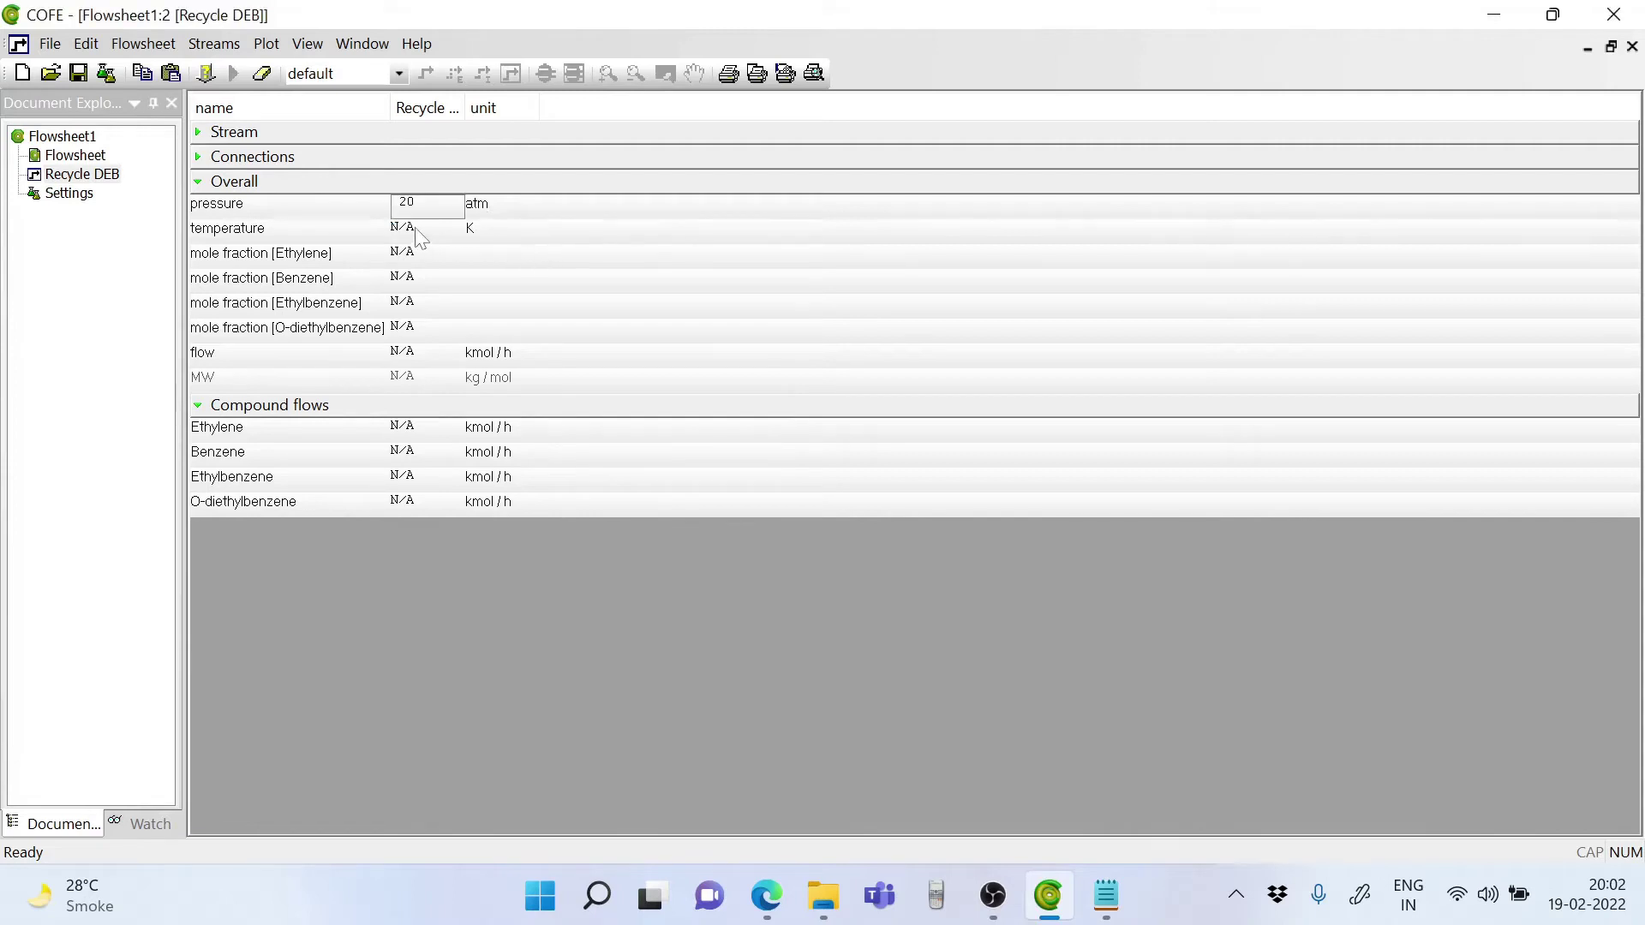
click(416, 229)
Check the DEB Recycle values in the paper's Figure 1, then return to COFE.
click(767, 895)
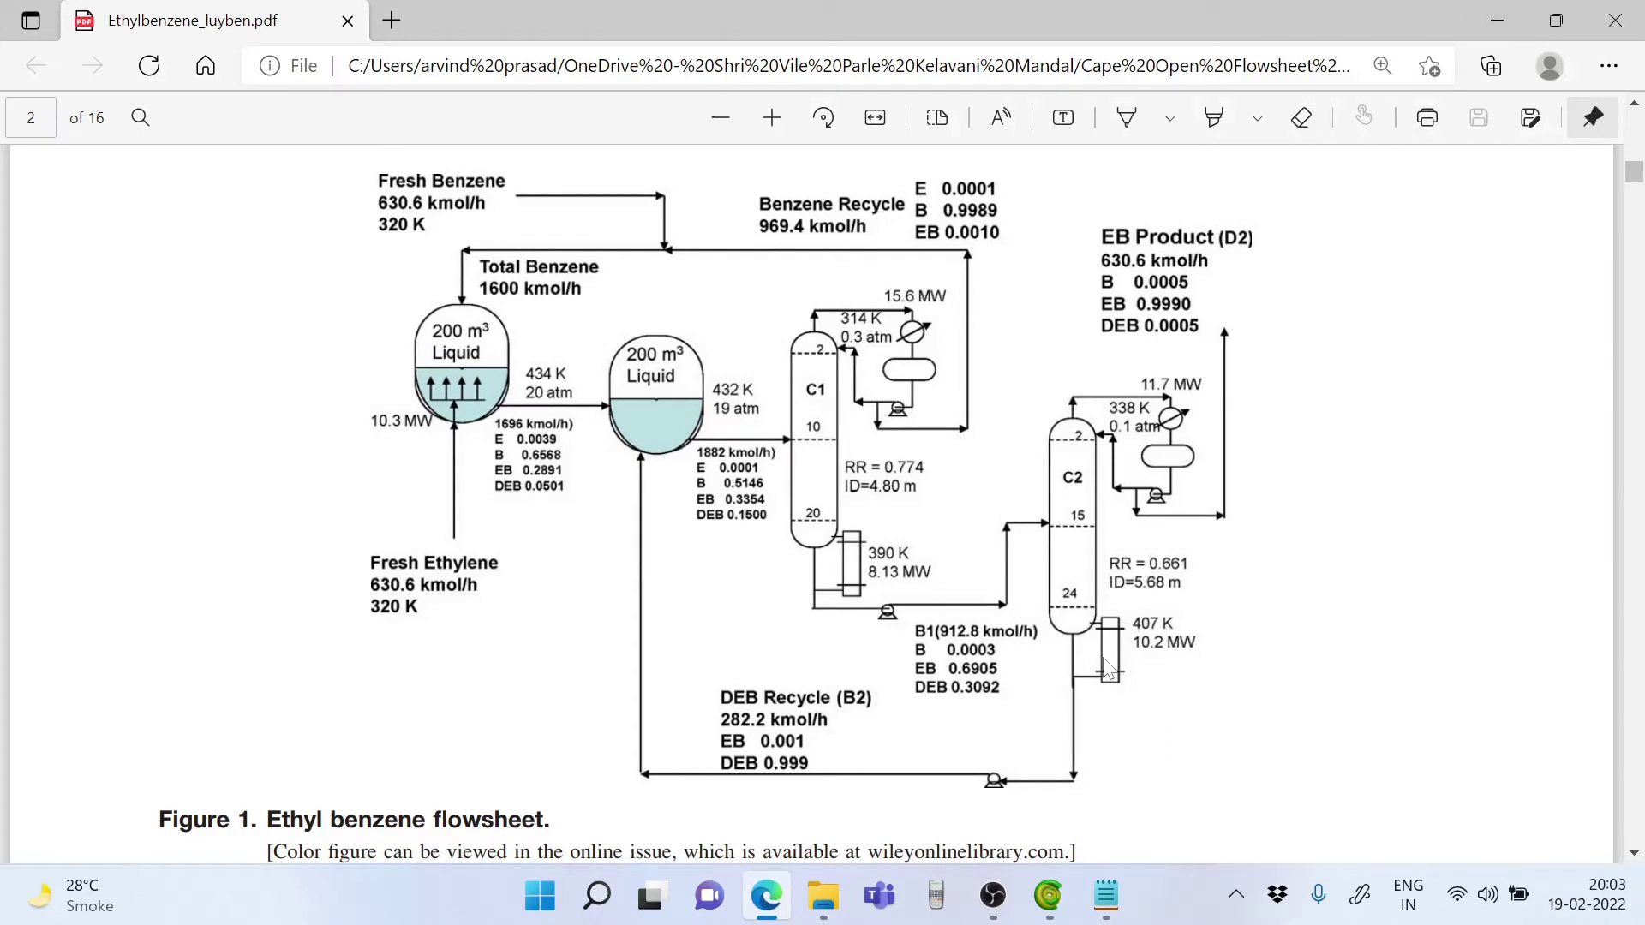
click(1494, 10)
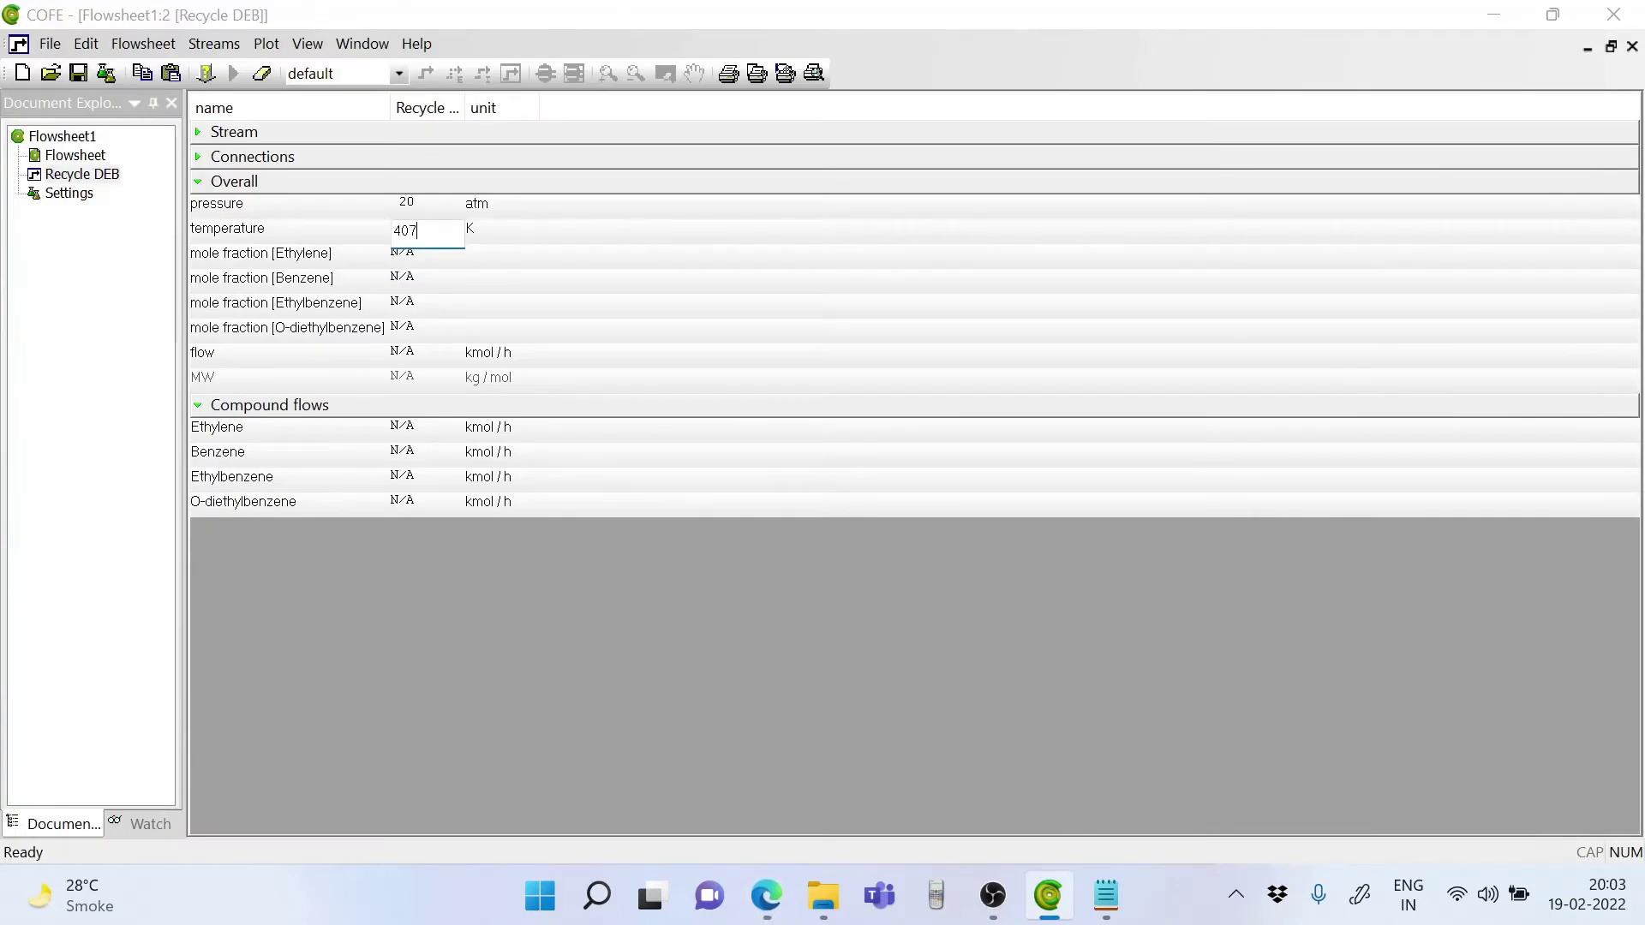
Give Recycle DEB 407 K, O-diethylbenzene fraction 1, ethylbenzene and benzene 0, and 282.2 kmol/h flow.
key(Return)
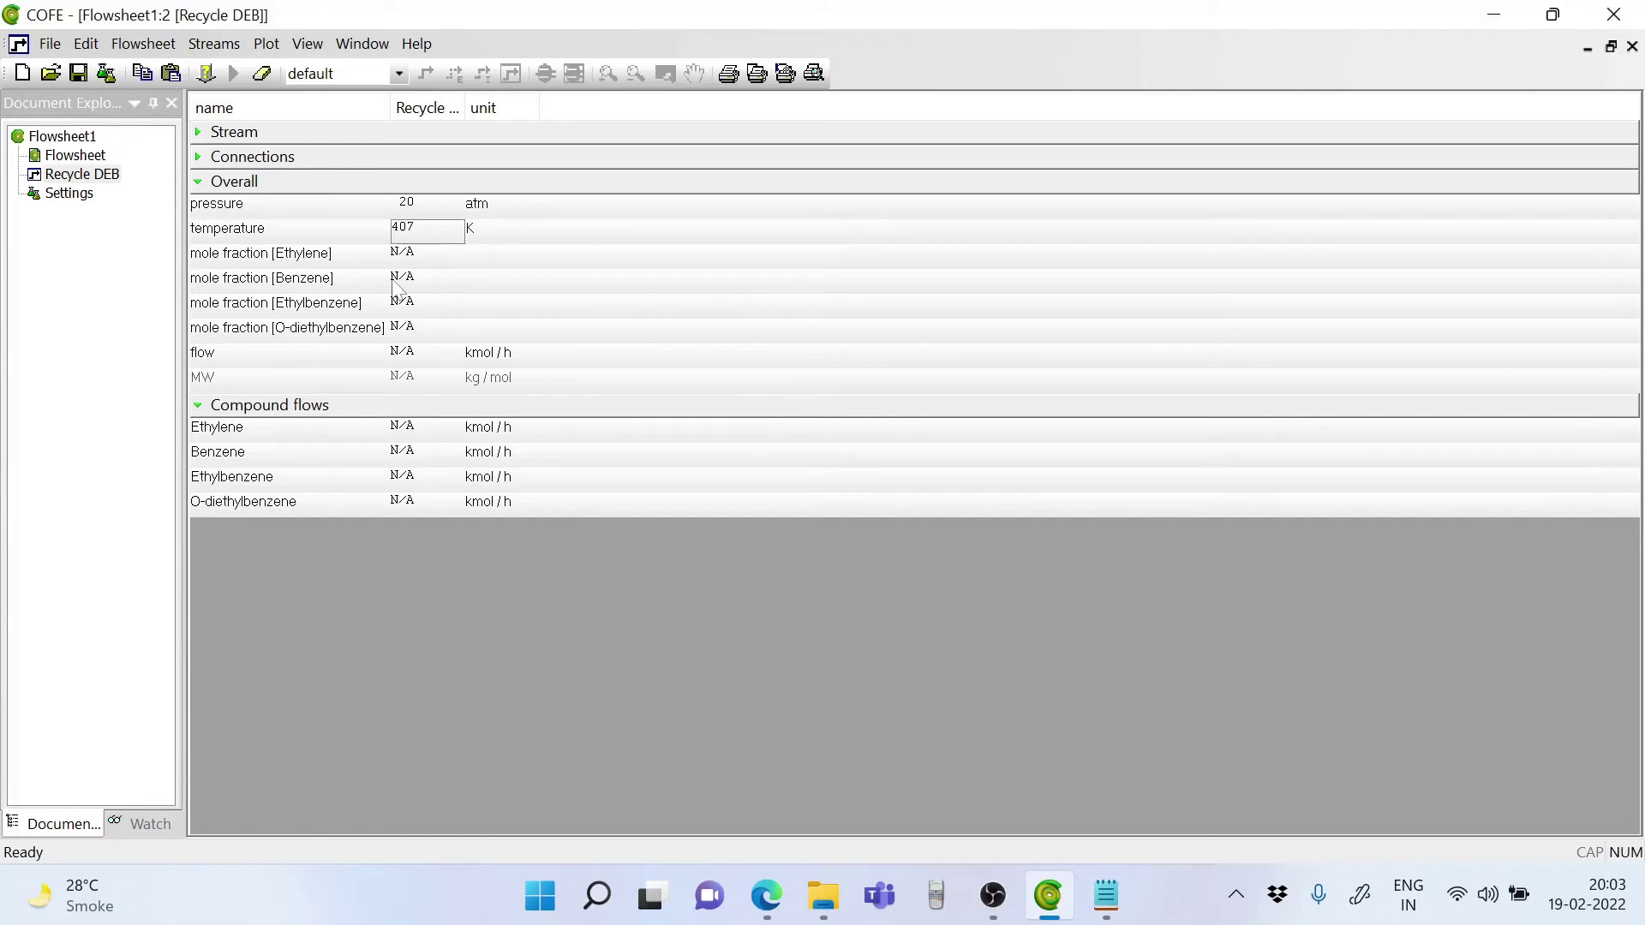
click(409, 333)
text(1)
key(Return)
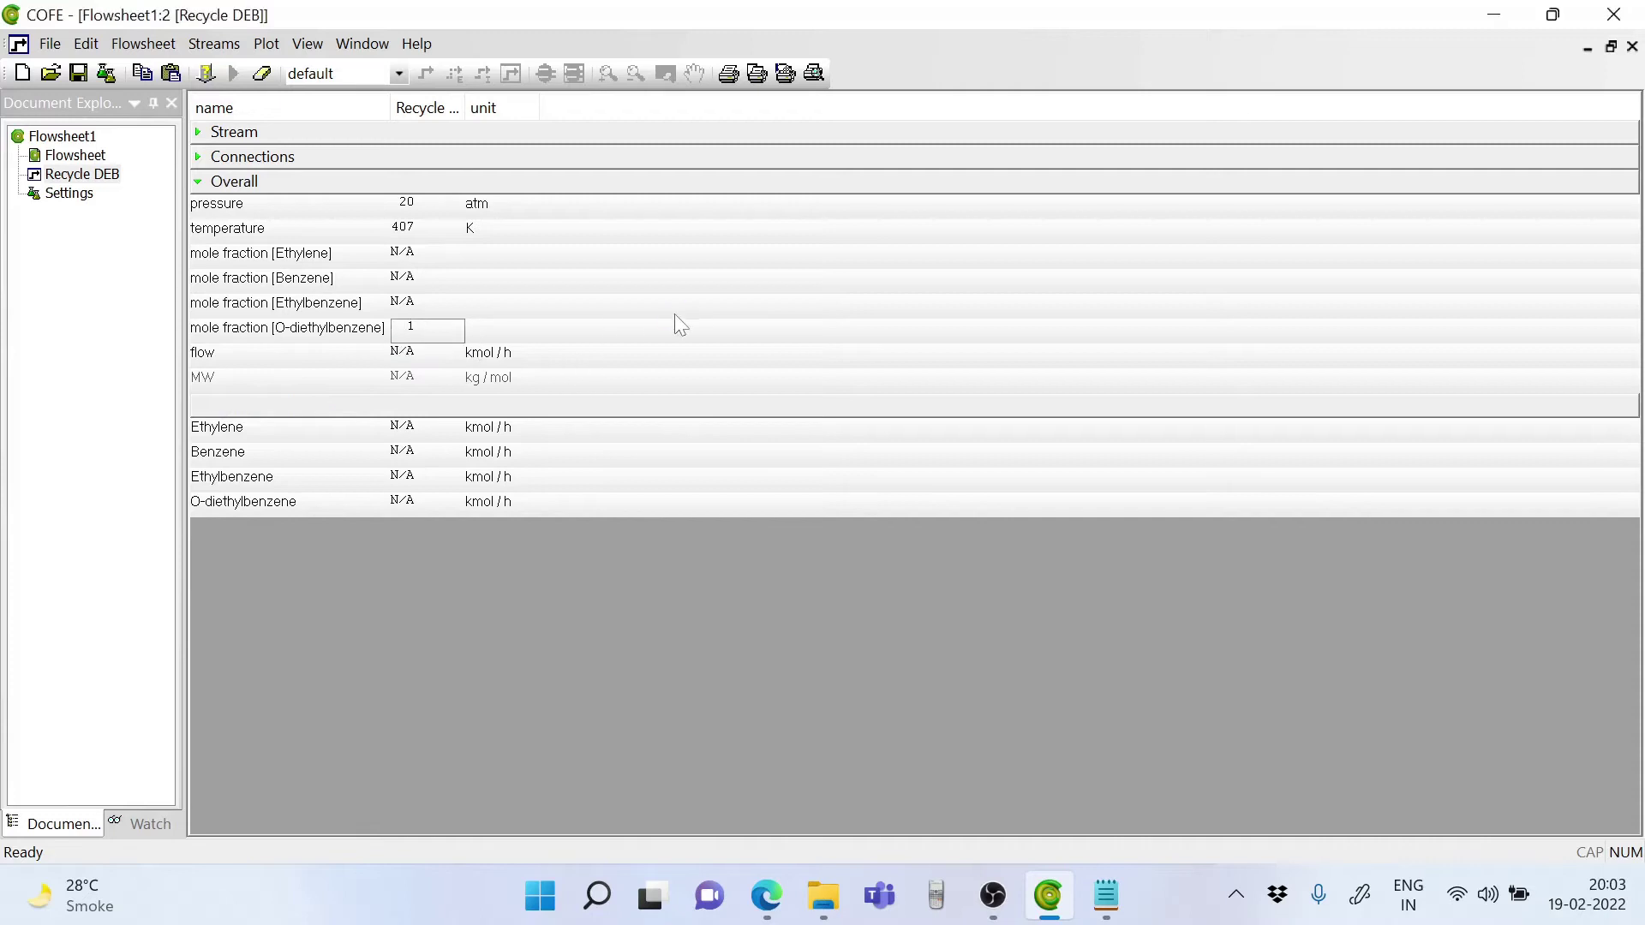
click(410, 304)
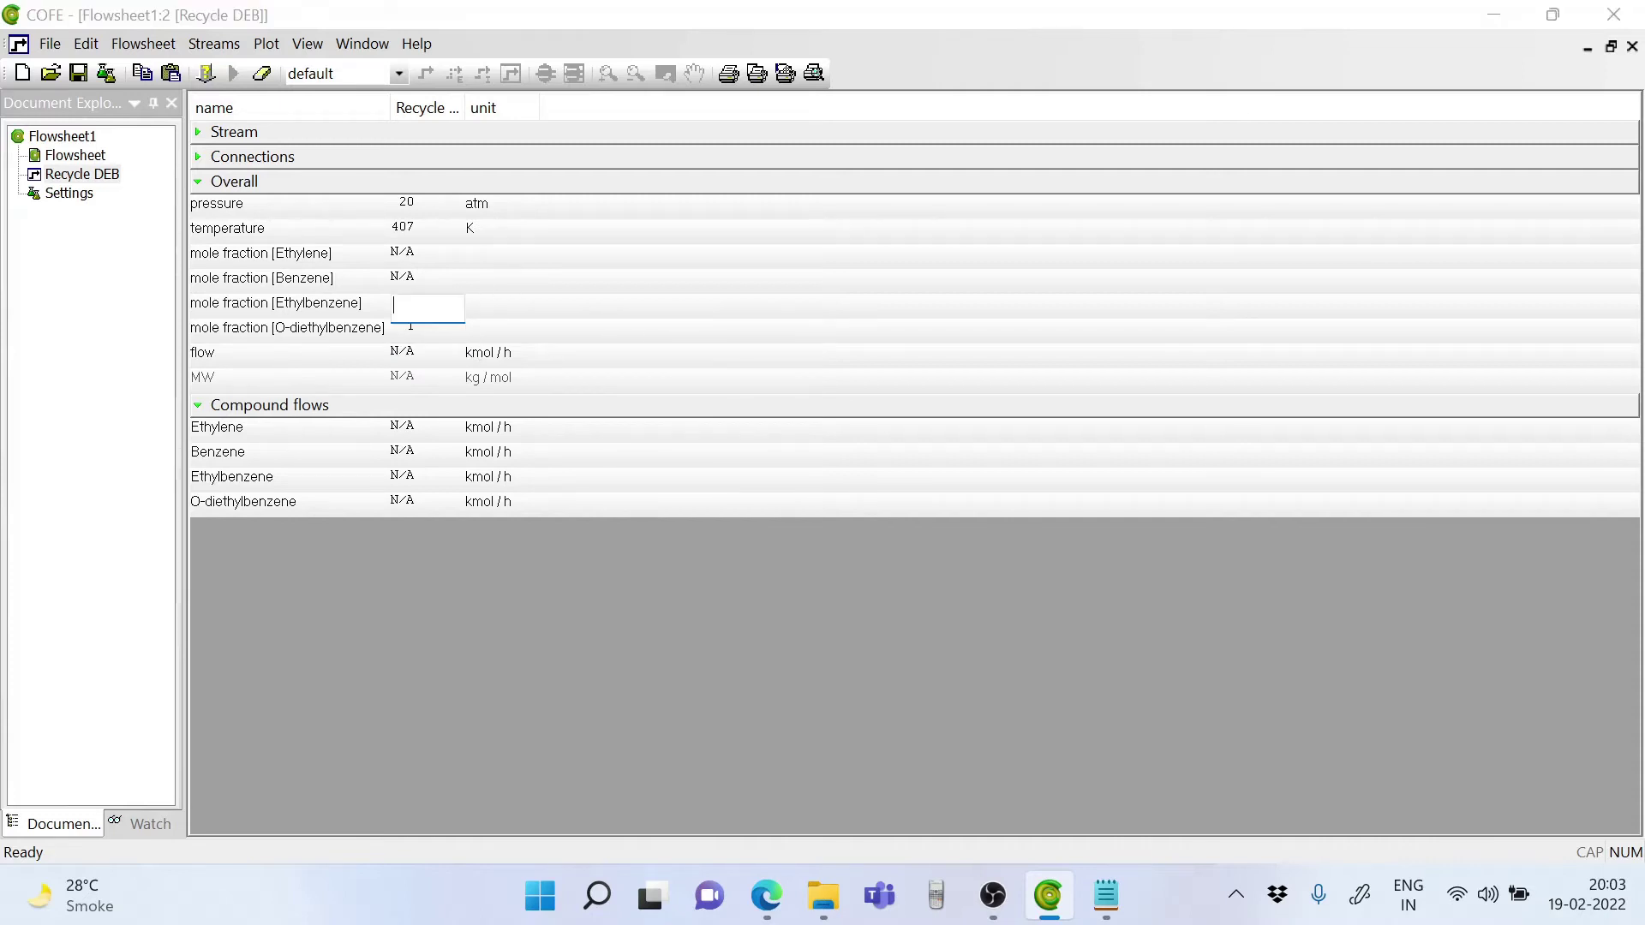
text(0)
click(425, 279)
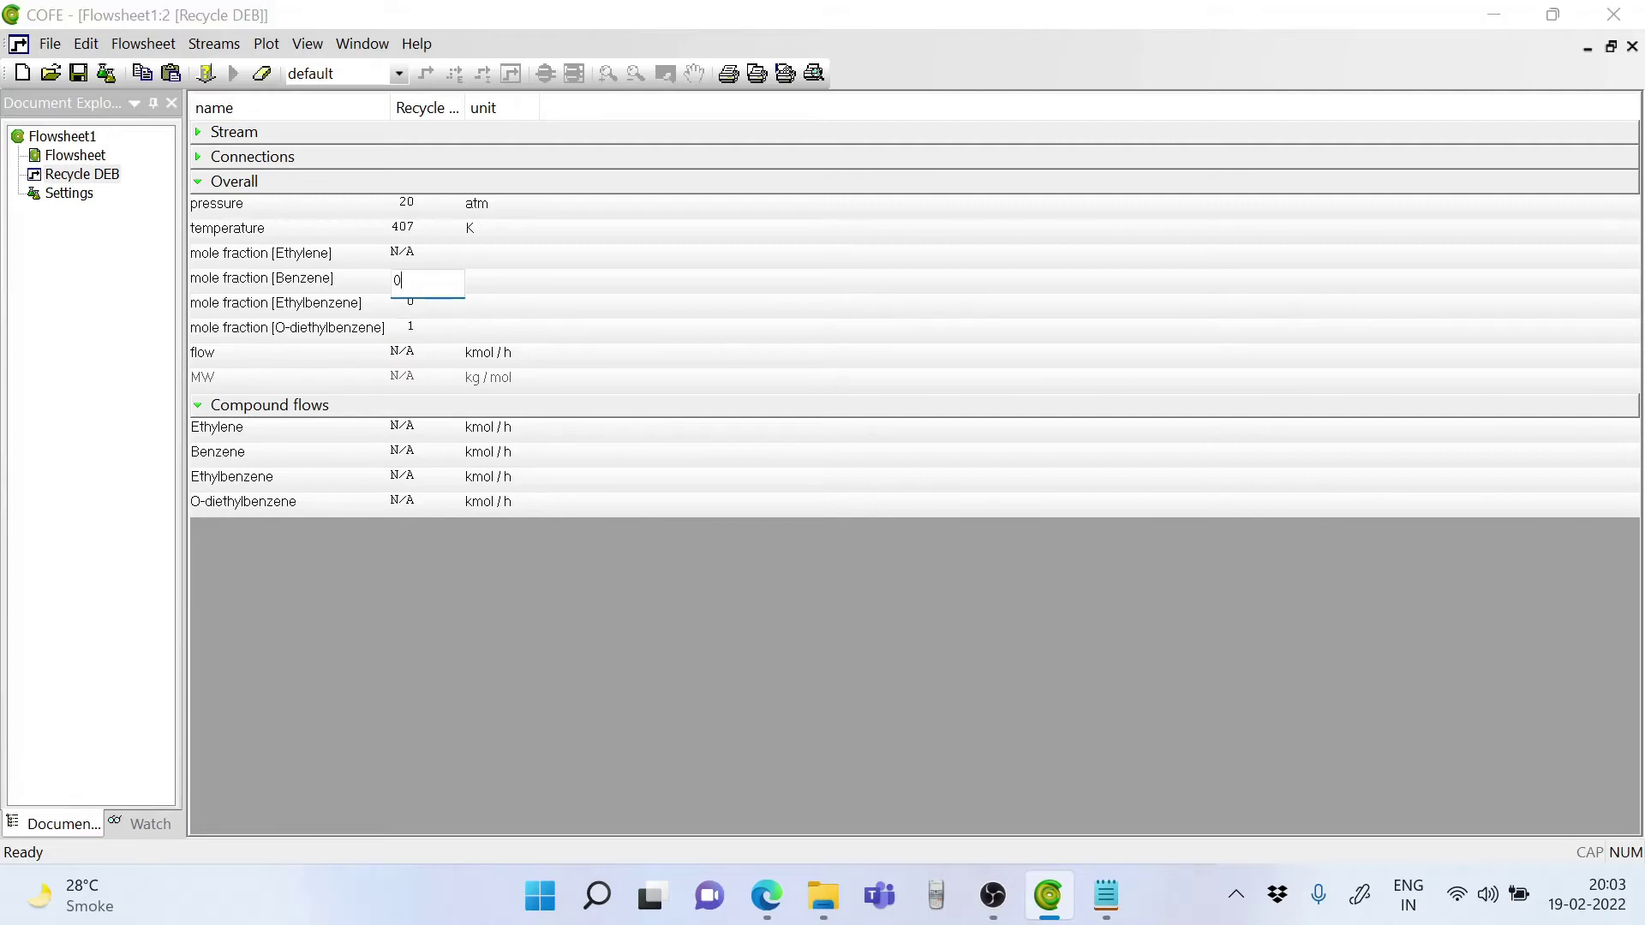
text(0)
key(Return)
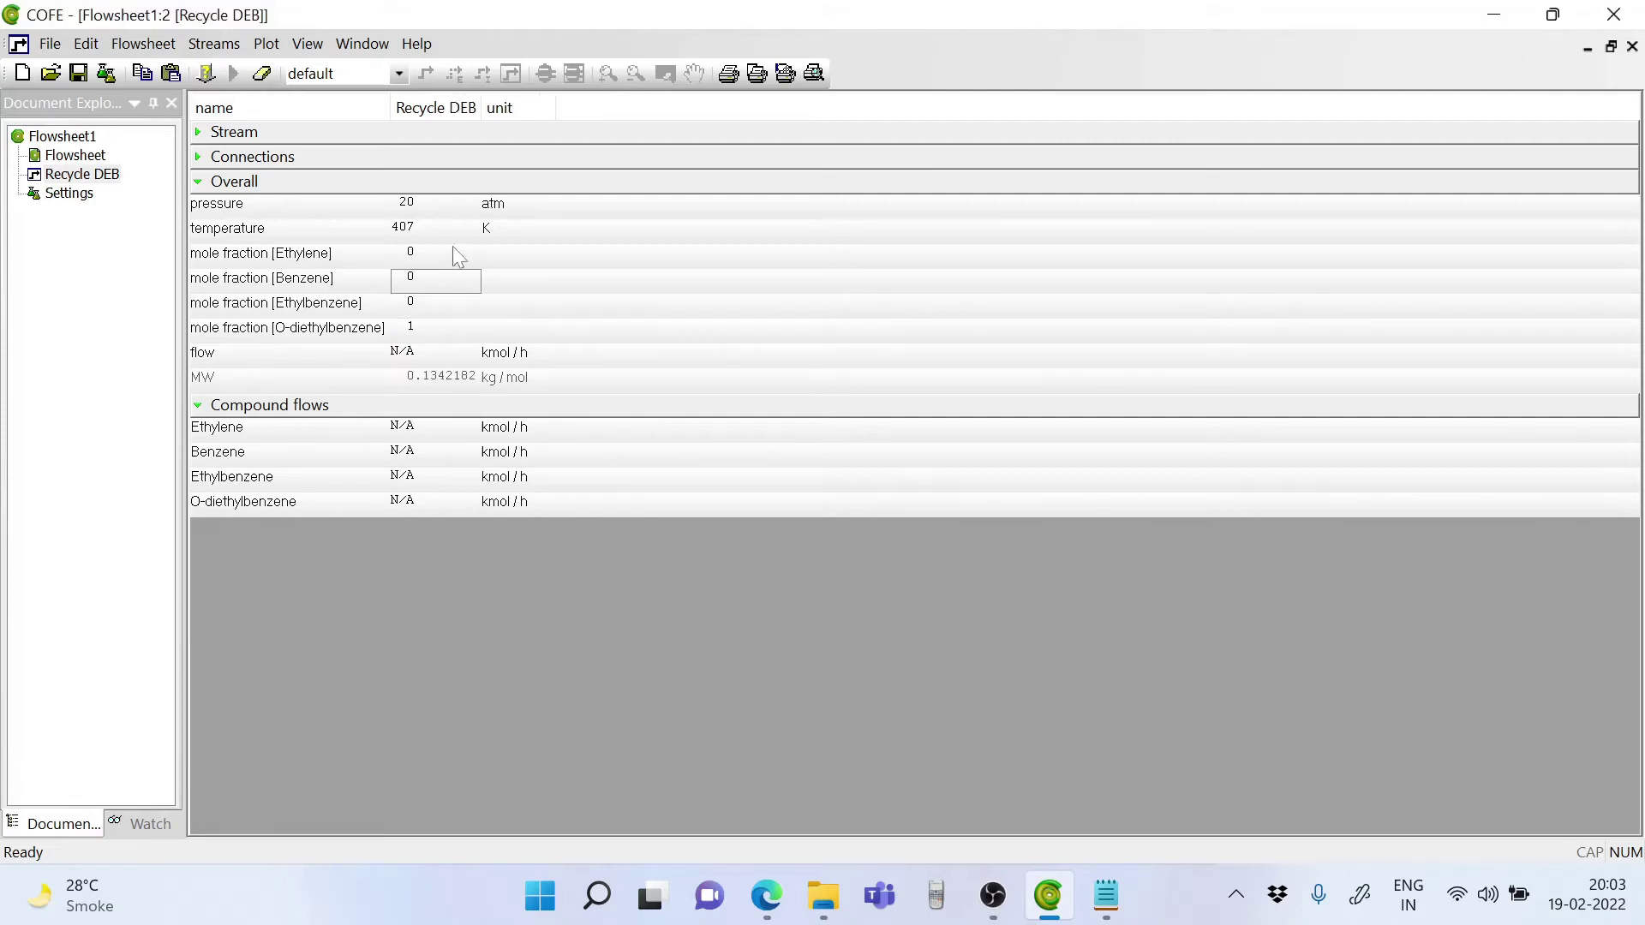
click(422, 352)
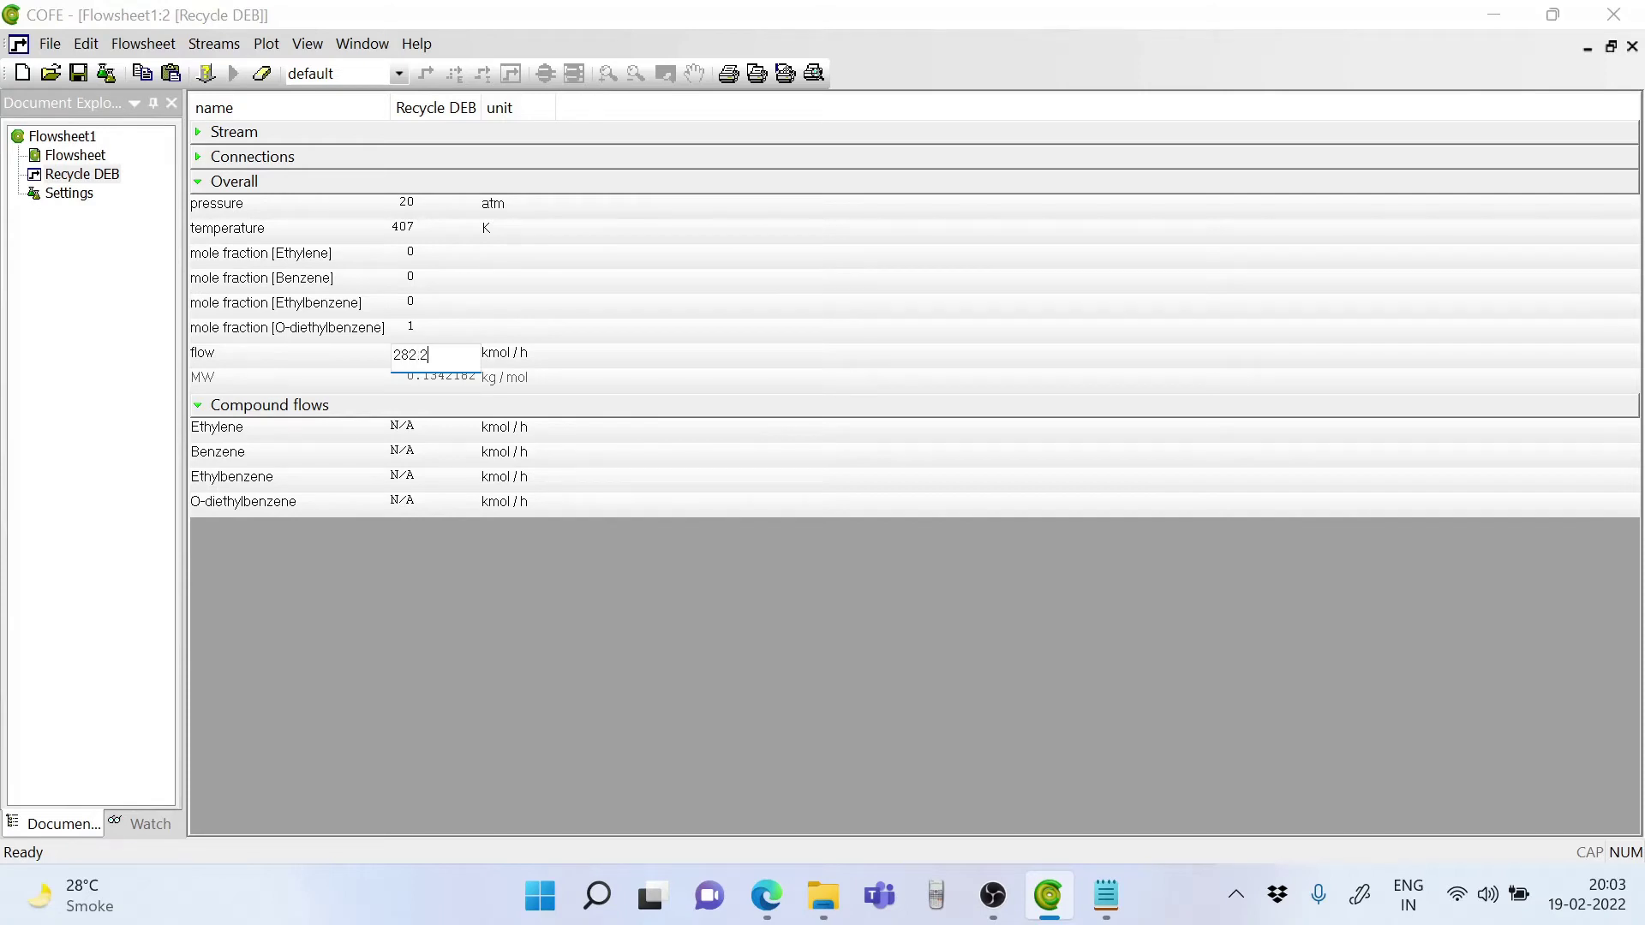
key(Return)
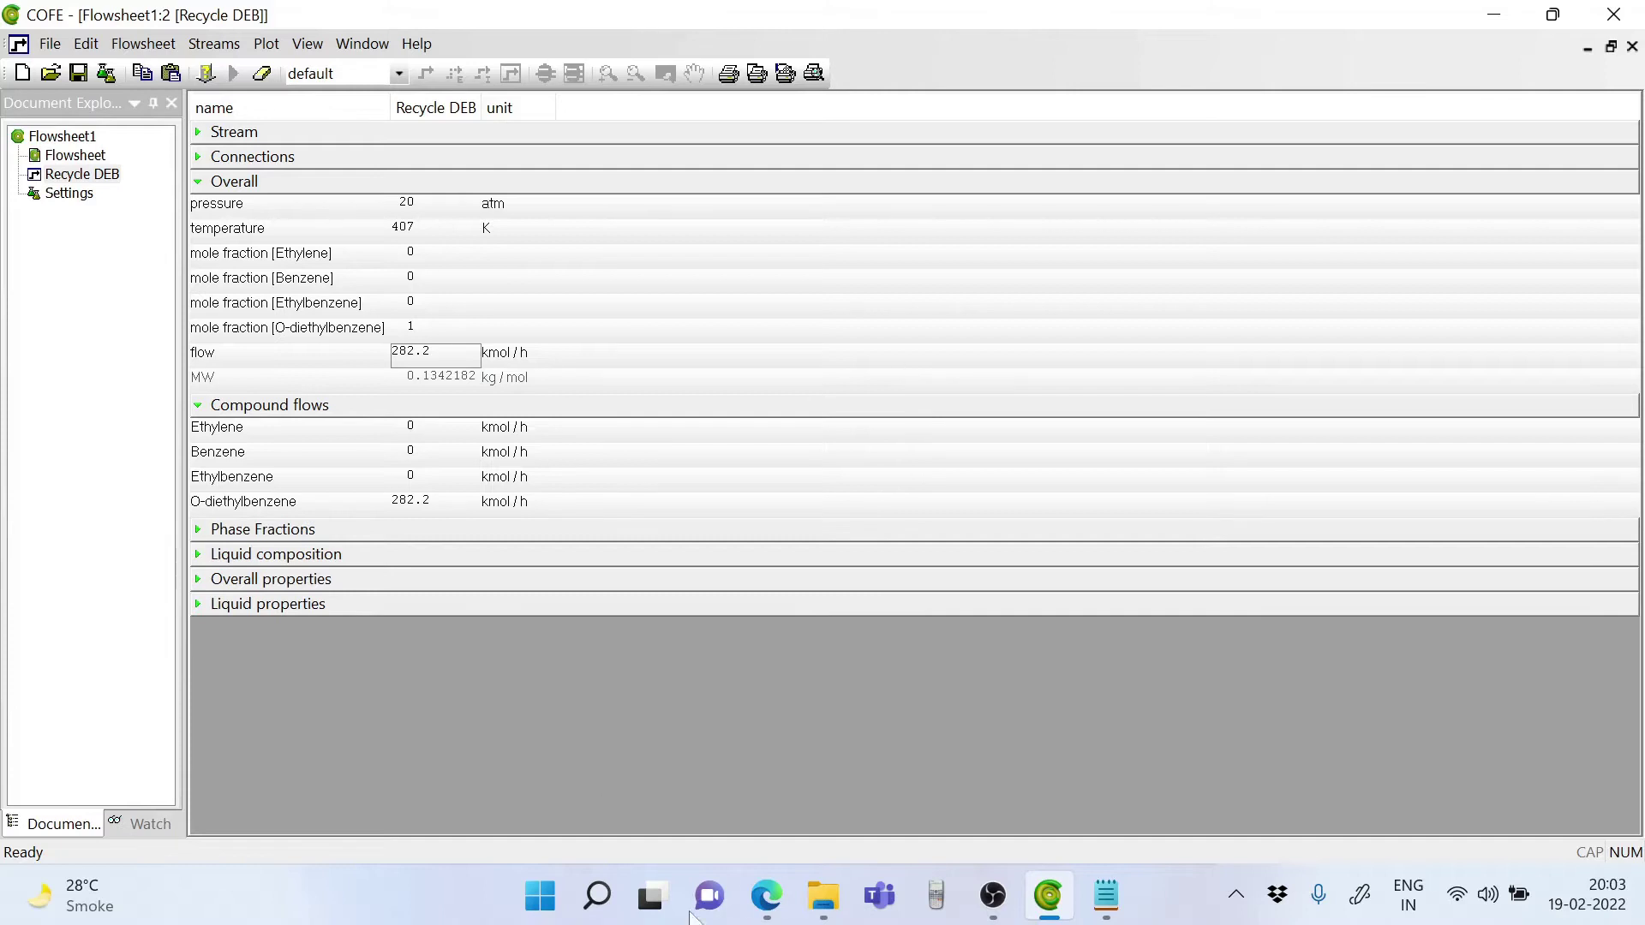
Calculate 282.2 × 0.999 = 281.9178 in the calculator, then close it.
click(777, 897)
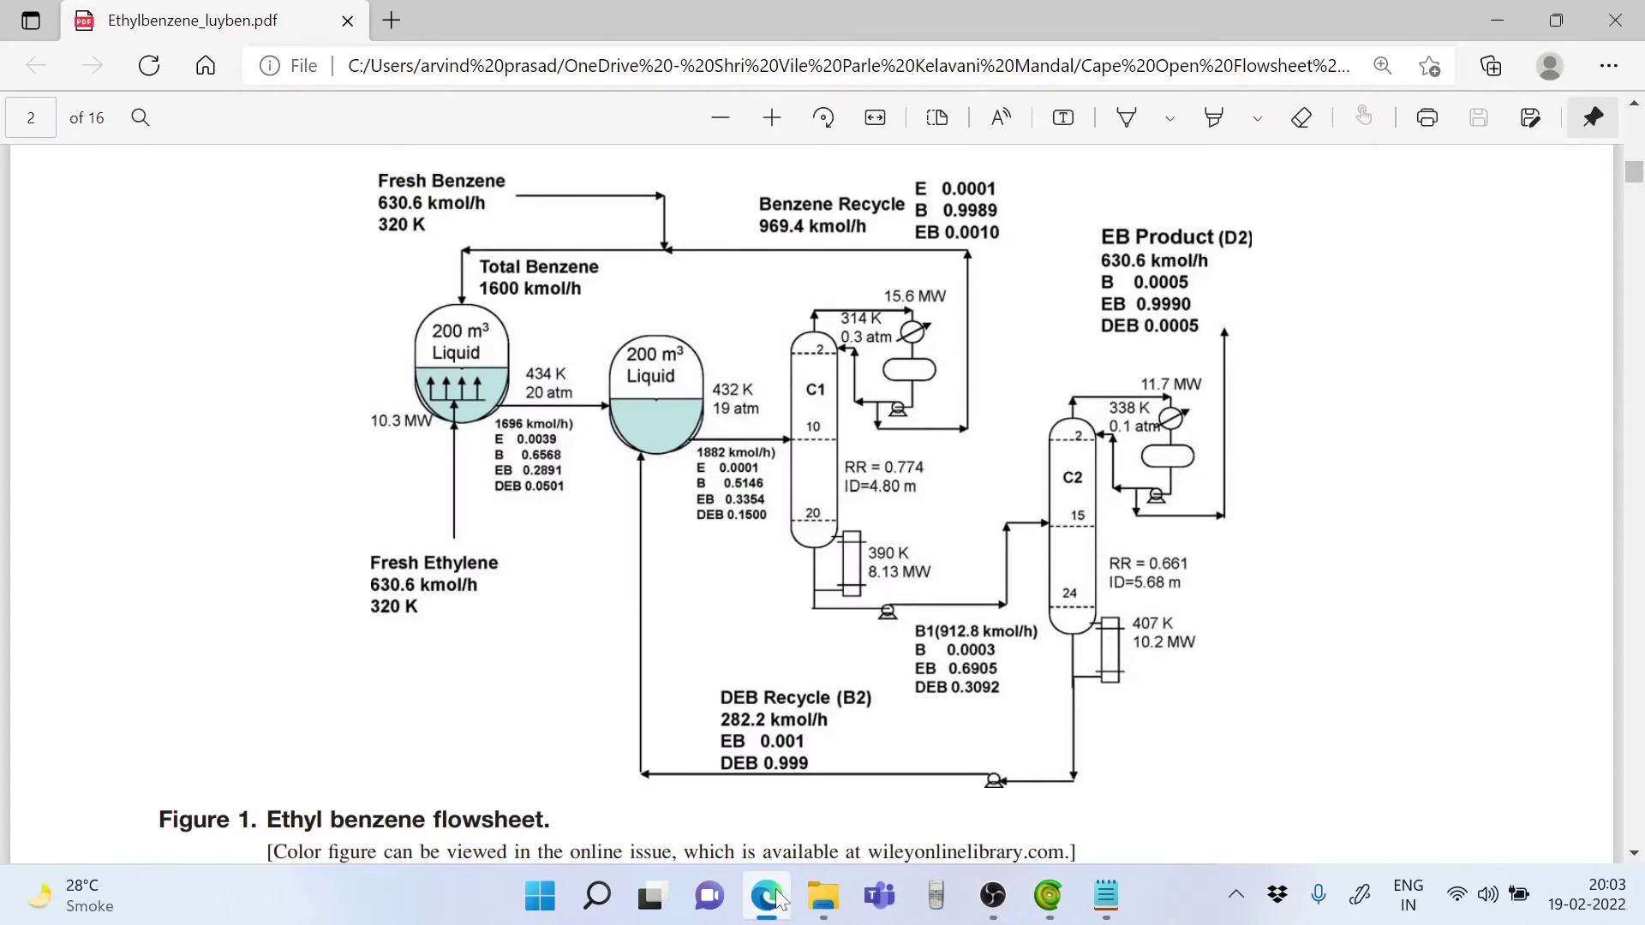
click(935, 896)
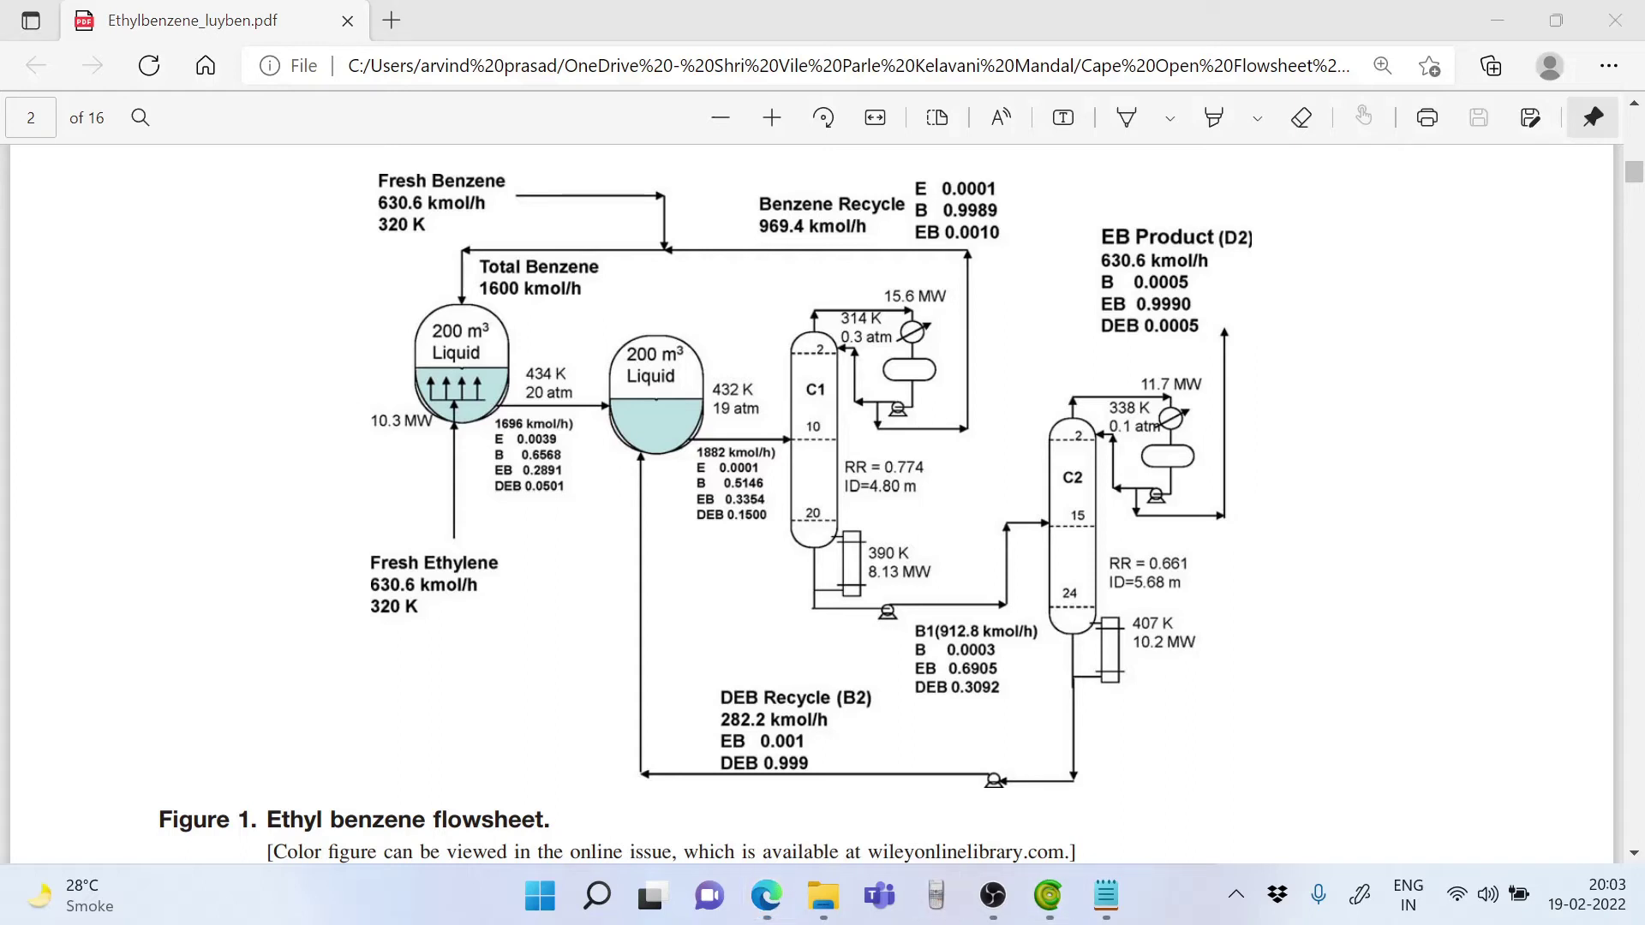
click(1370, 665)
click(1370, 567)
click(1370, 664)
click(1368, 714)
click(1370, 664)
click(1481, 615)
click(1370, 713)
click(1426, 567)
click(1426, 567)
click(1426, 567)
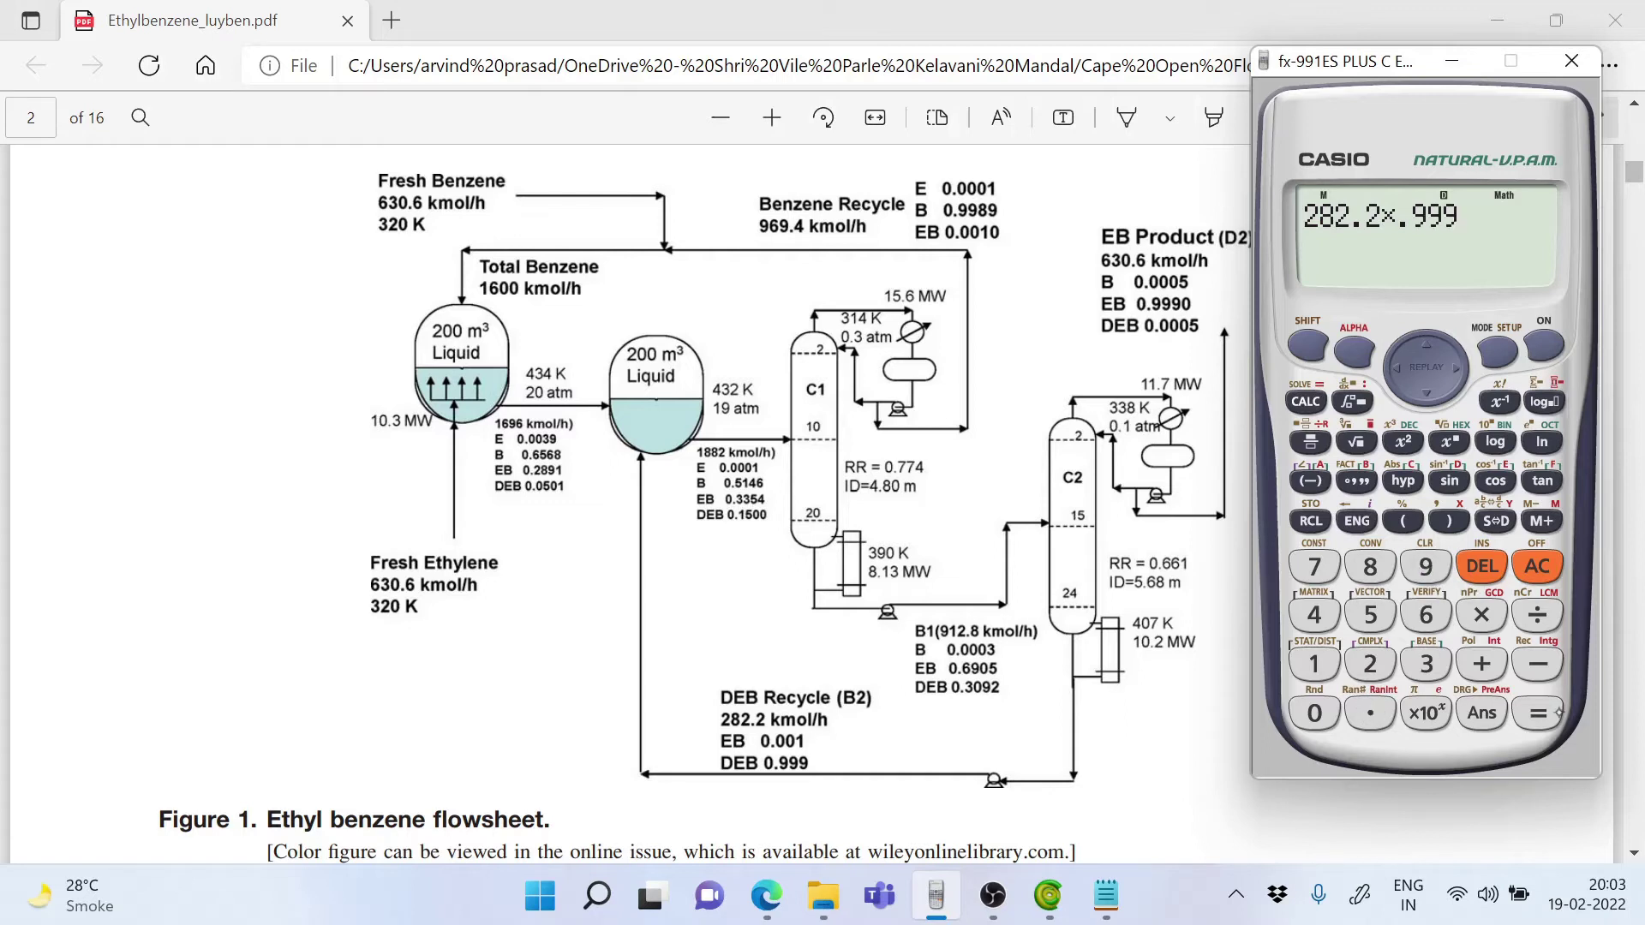
click(1555, 713)
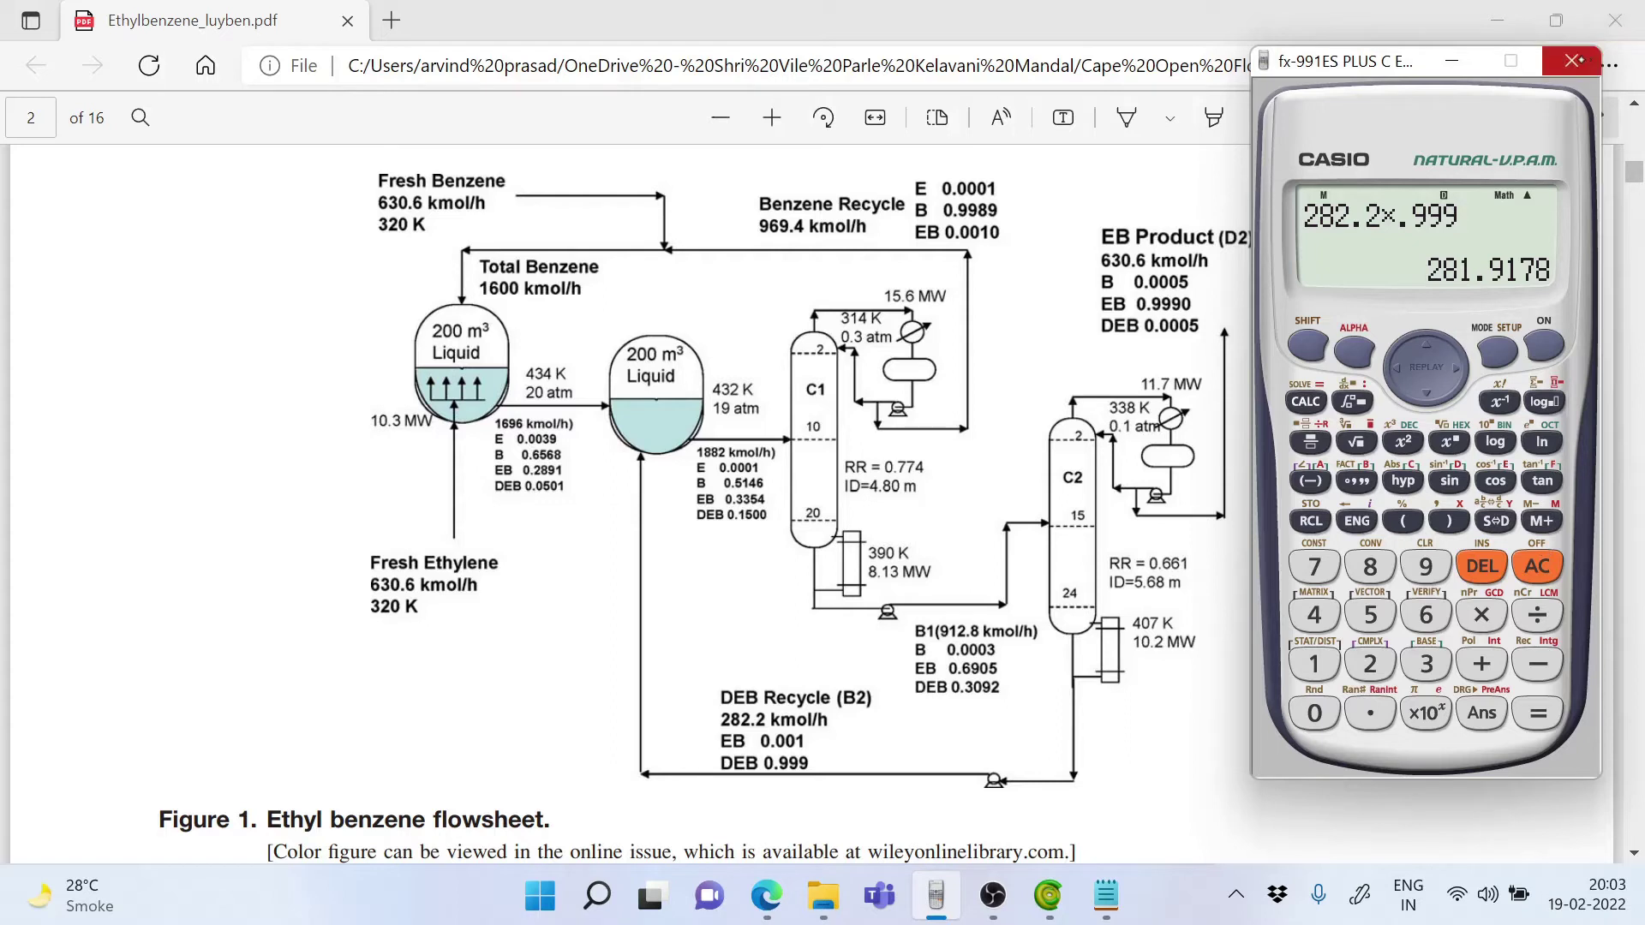
click(1572, 60)
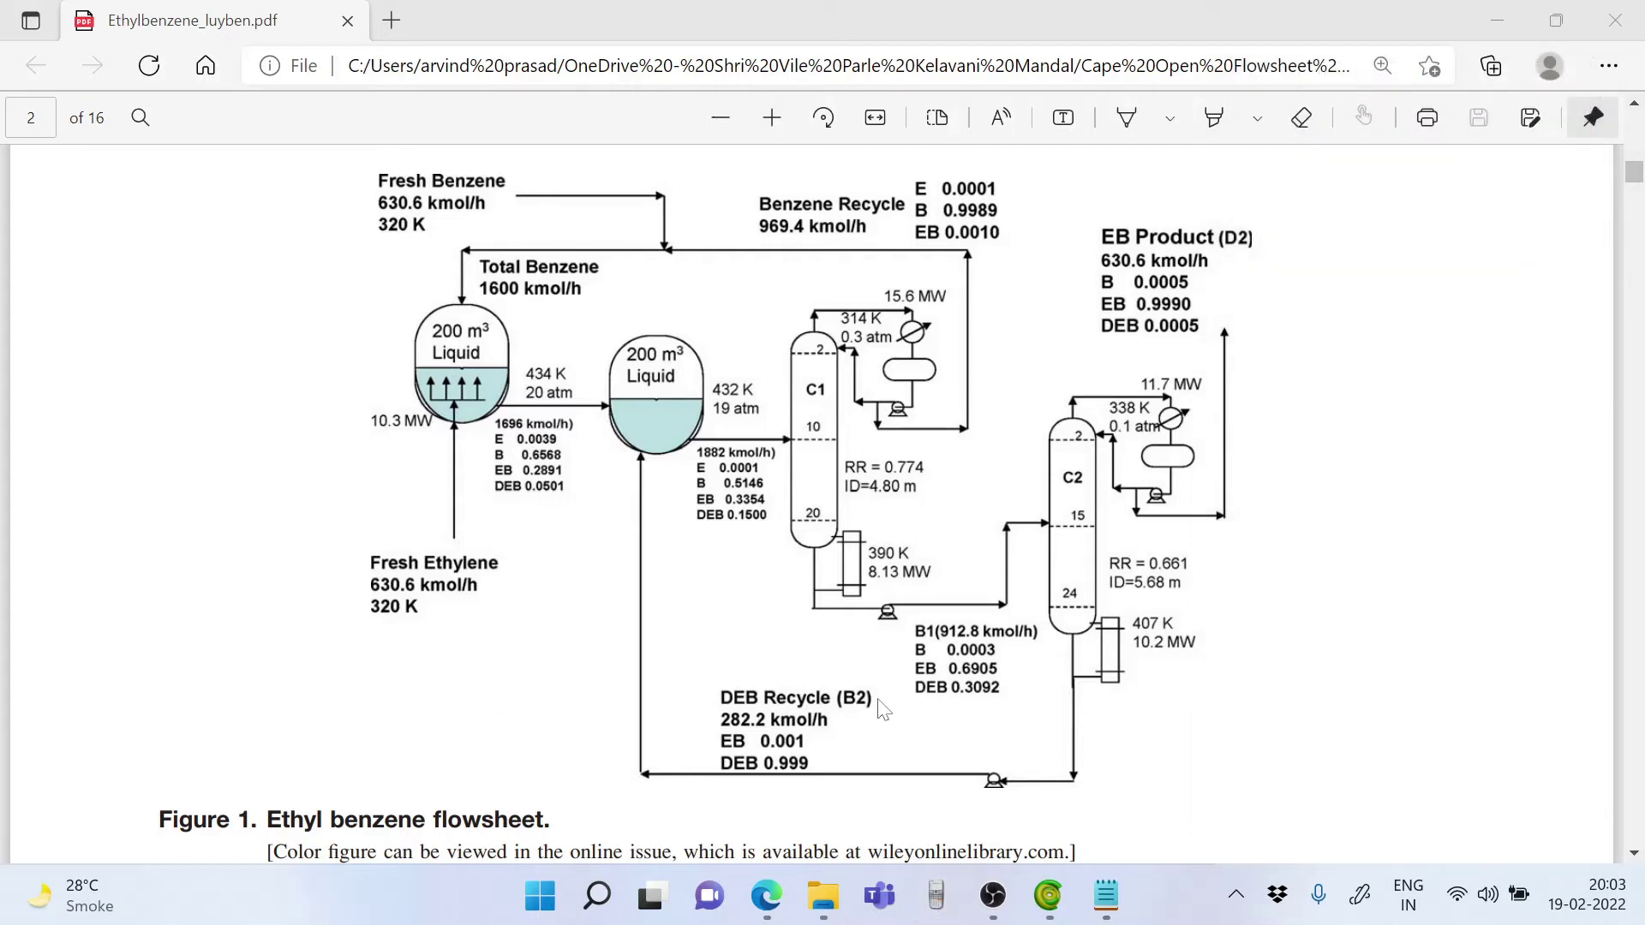
Place Mixer_11 just before FixedConversionReactor_10 and shift the reactor right.
click(1049, 897)
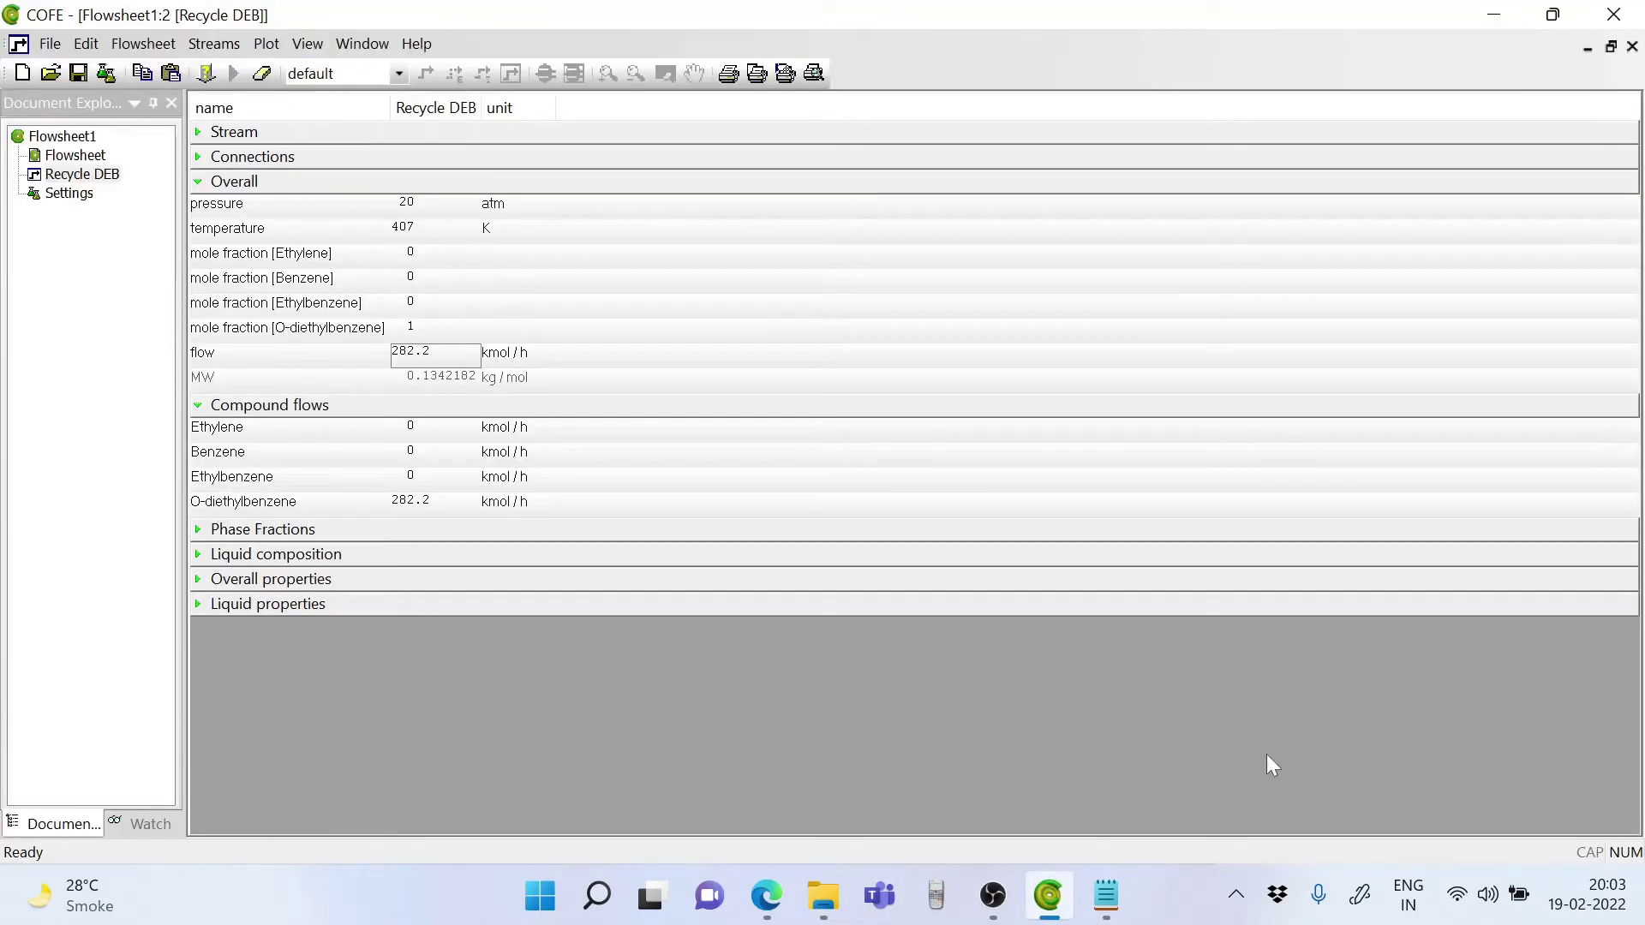
click(1632, 47)
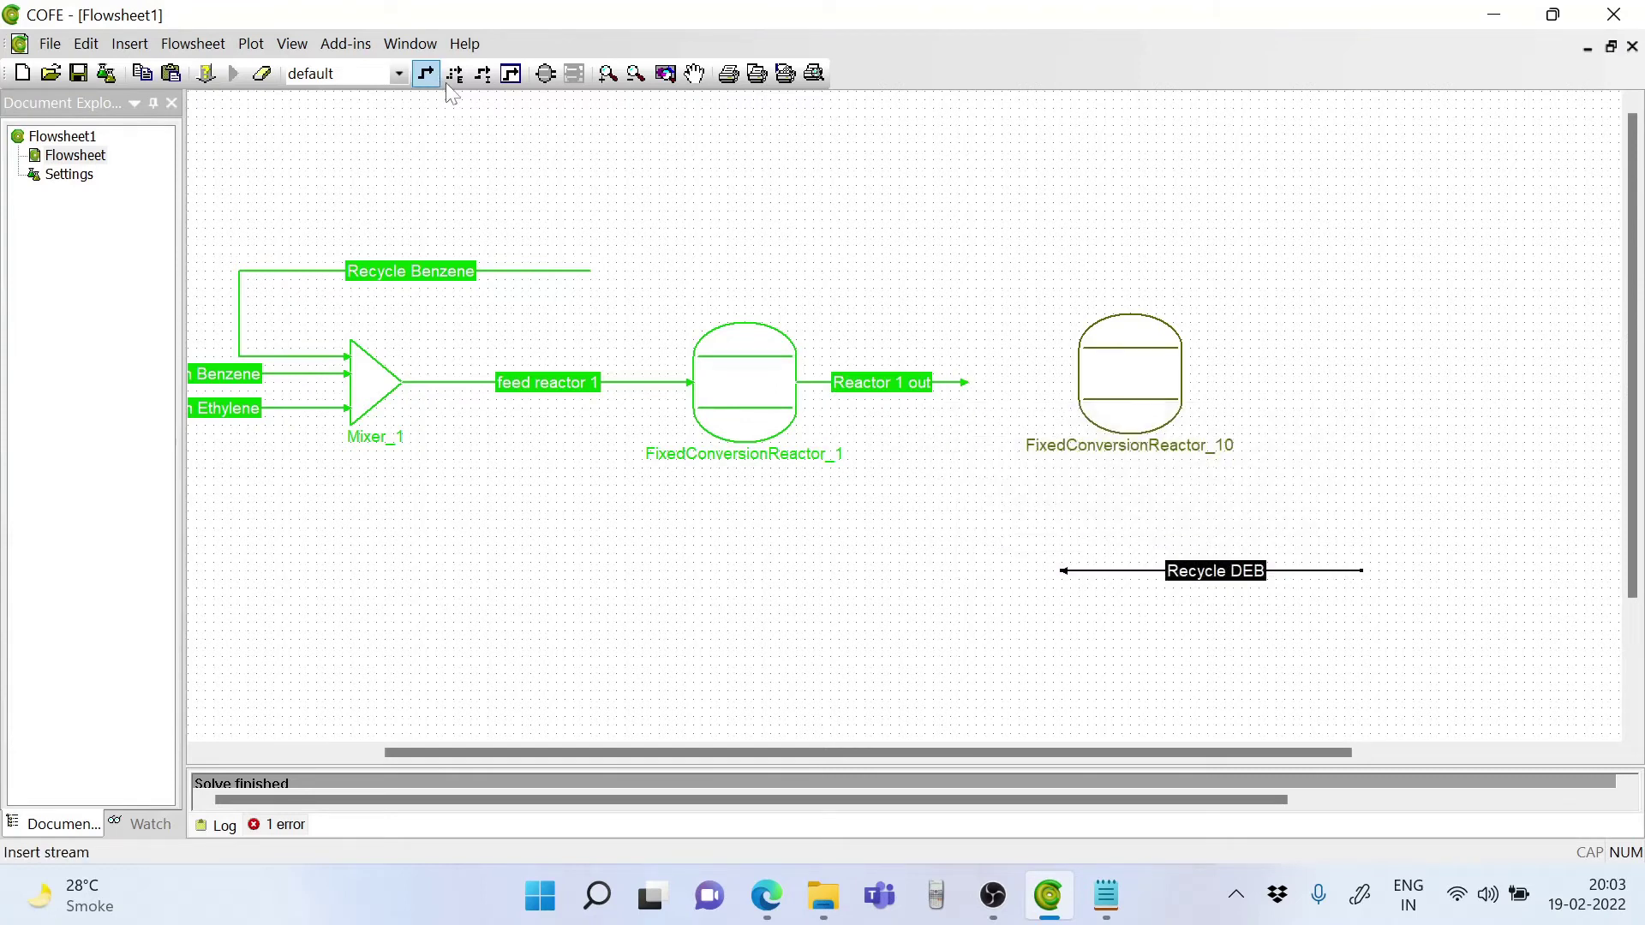
click(545, 74)
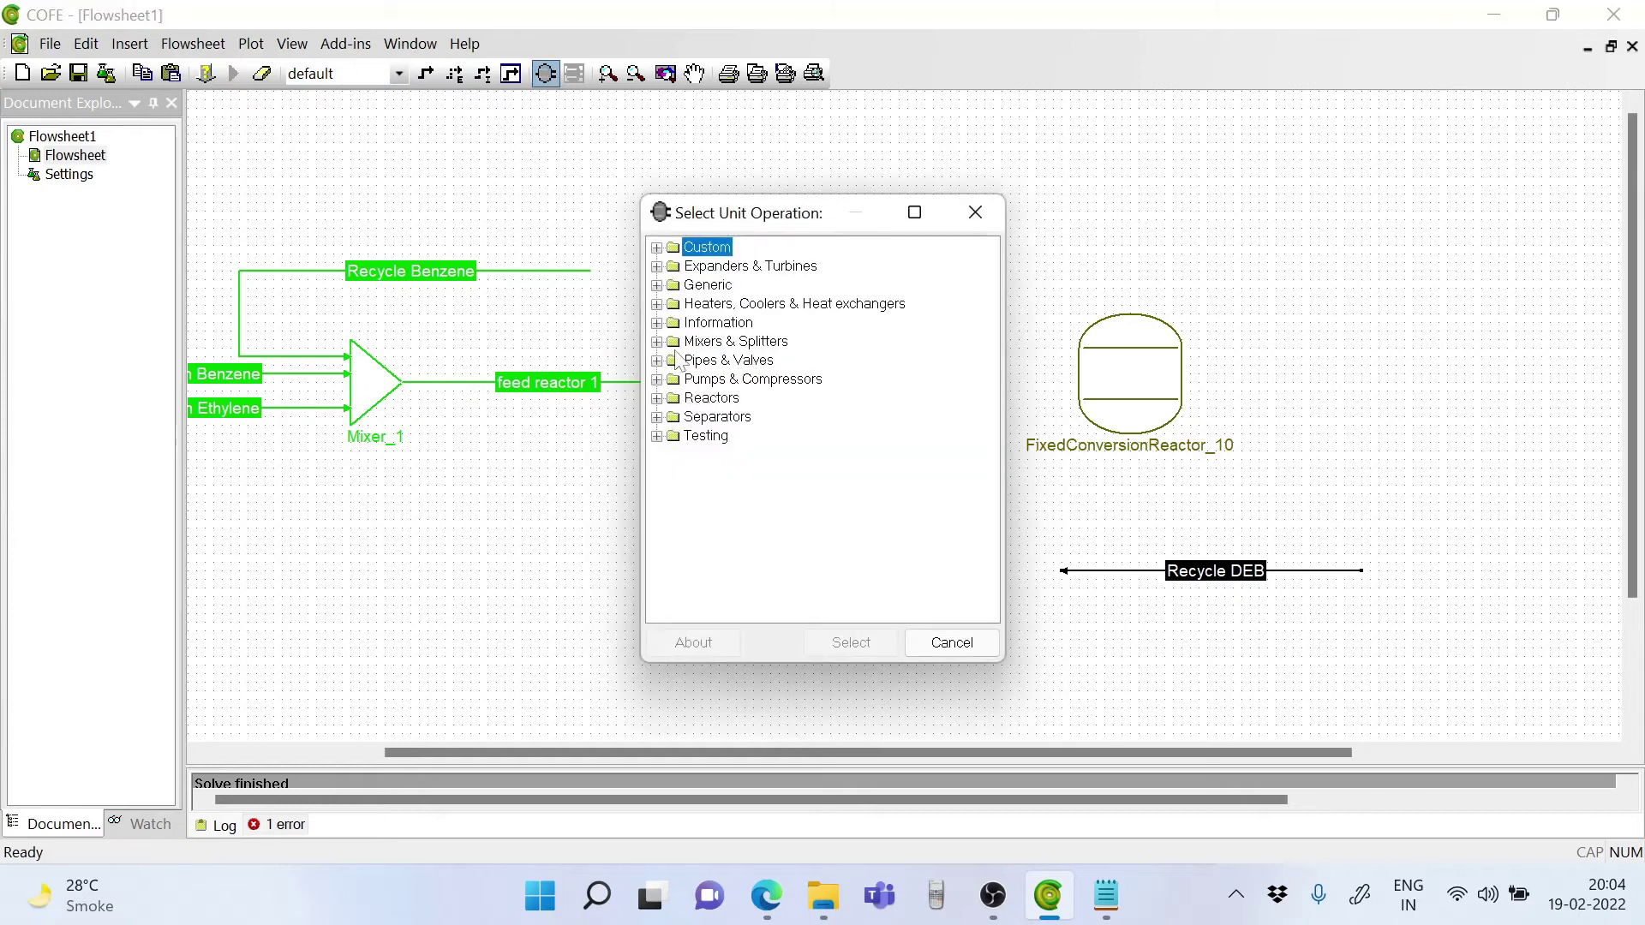
click(657, 341)
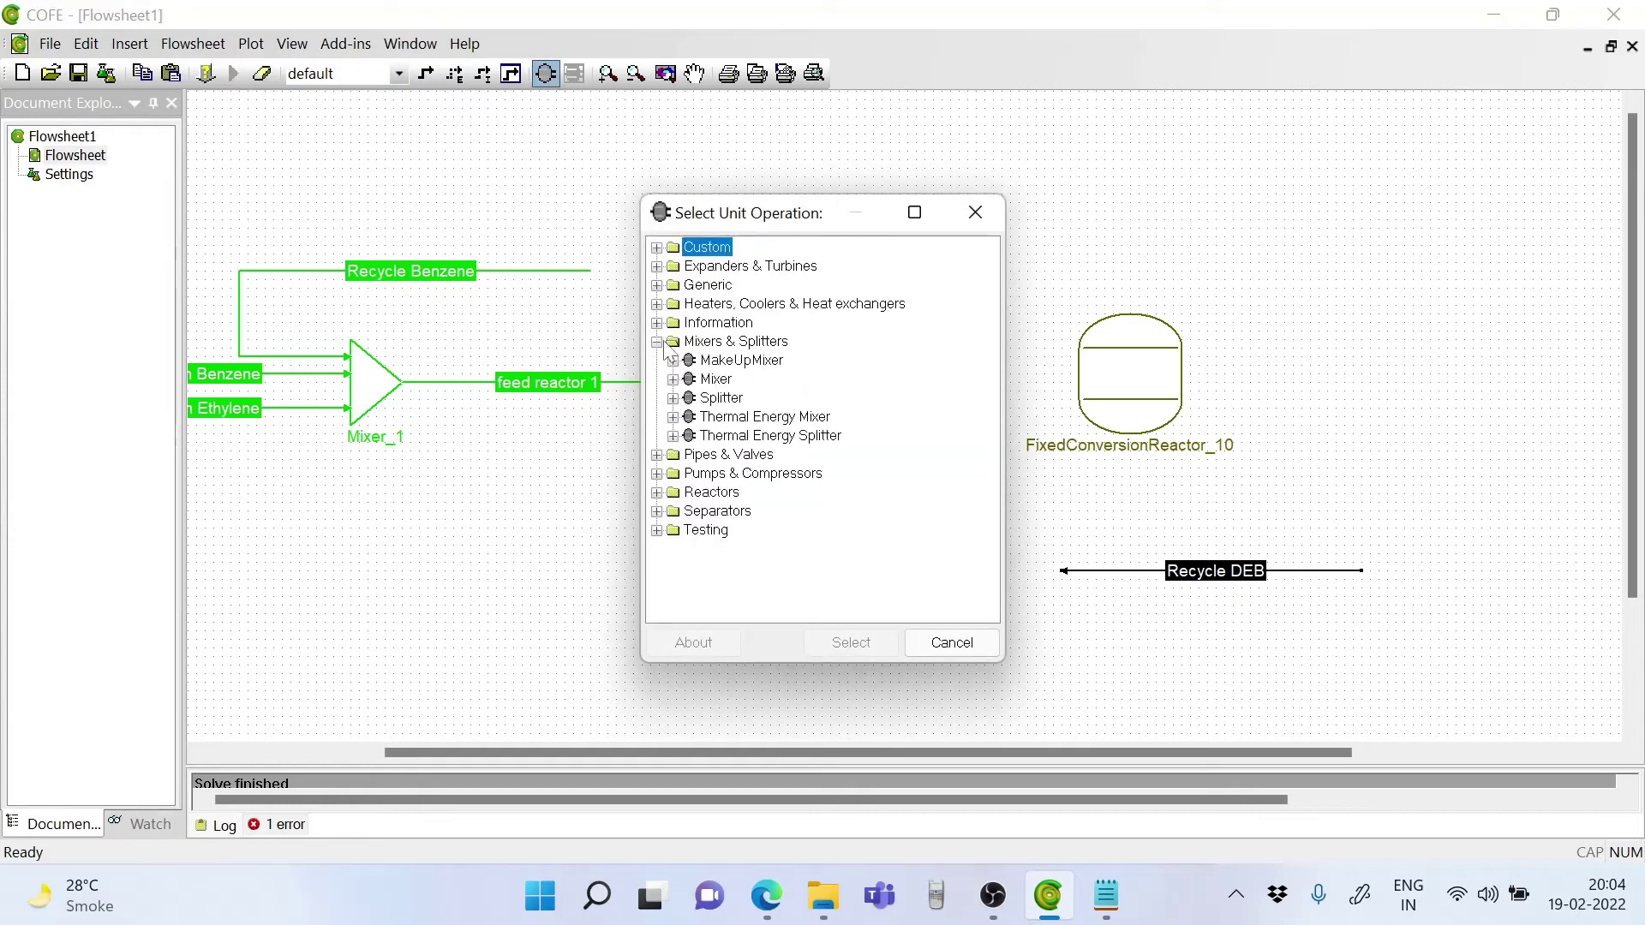
click(715, 379)
click(851, 644)
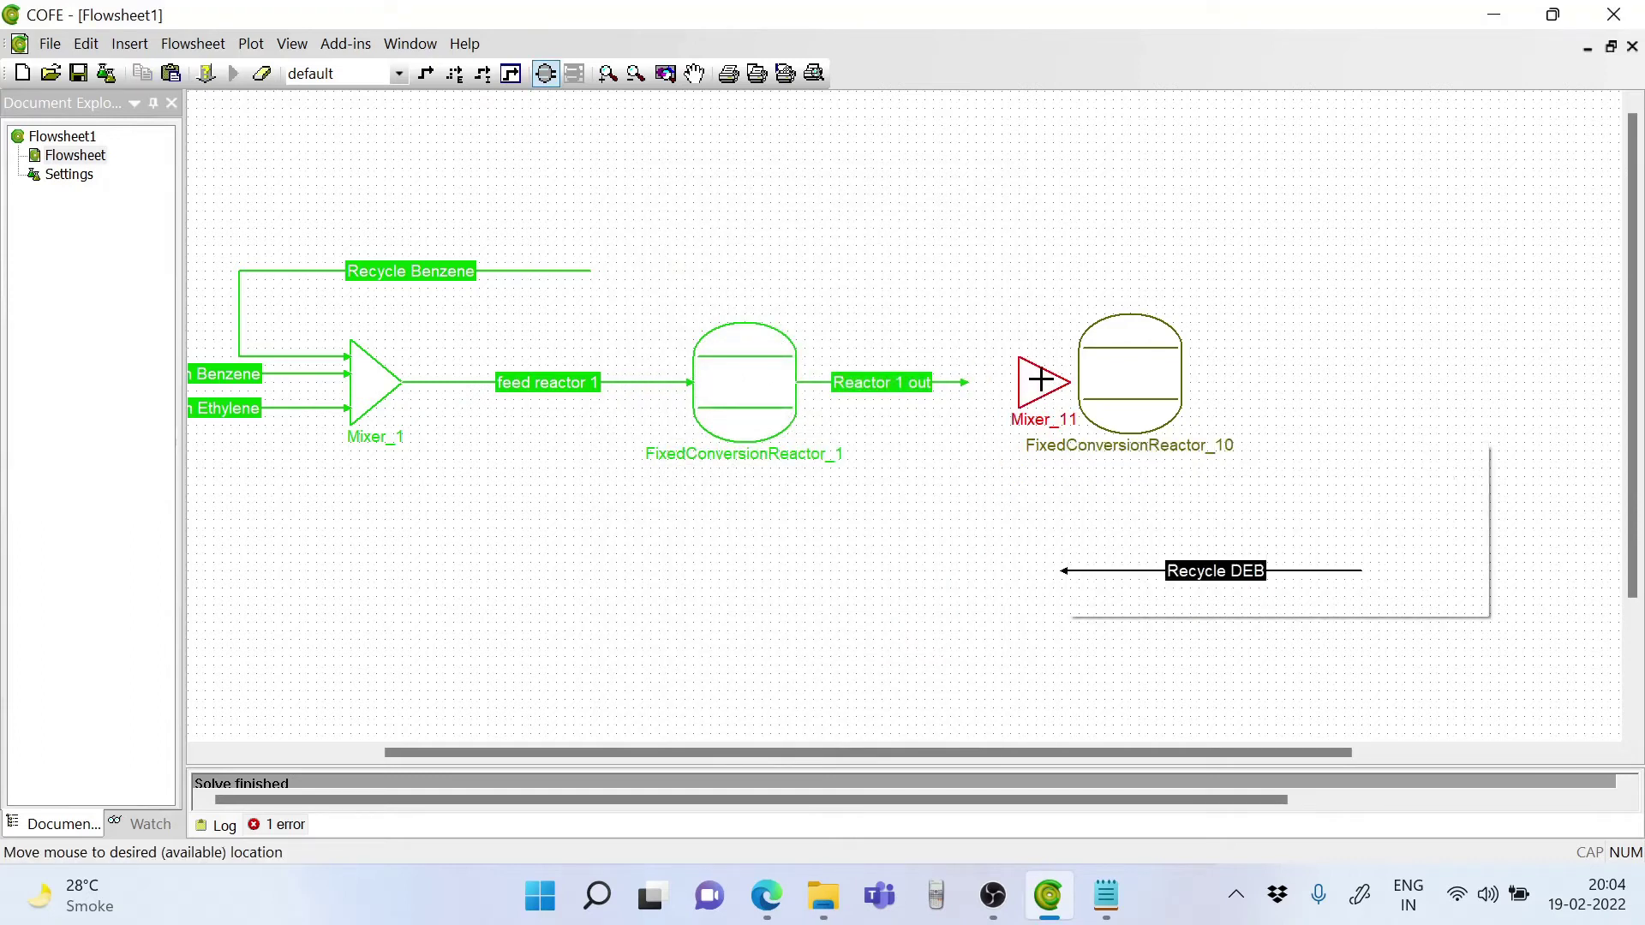
click(1042, 380)
drag(1127, 385, 1203, 391)
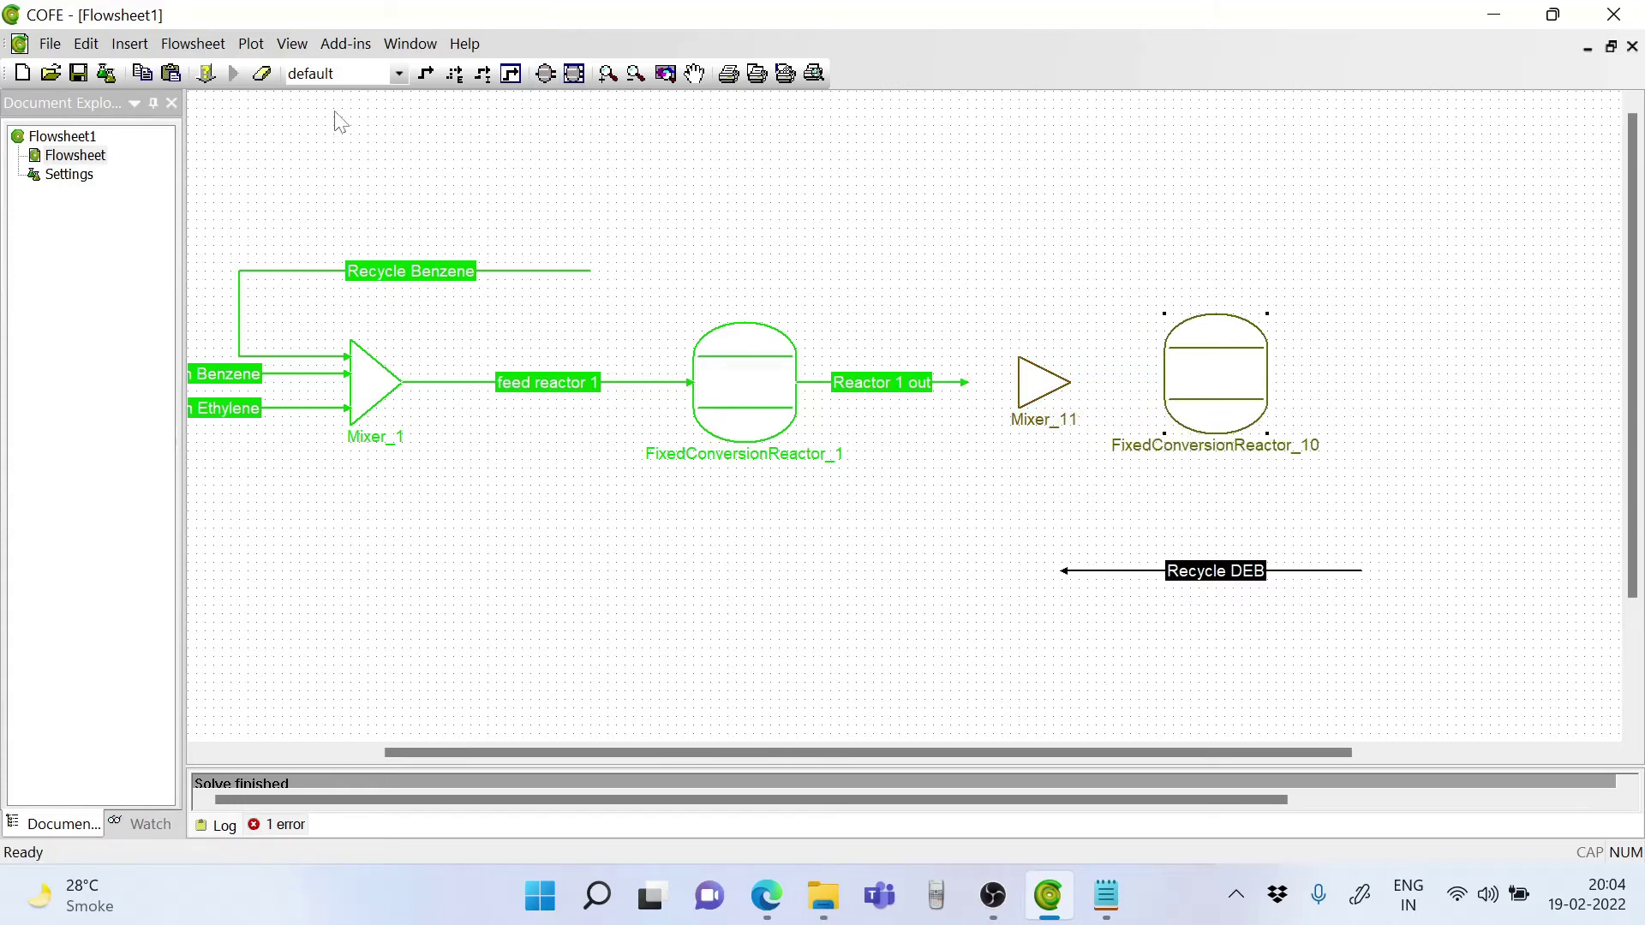
Connect Mixer_11's outlet to the second reactor's inlet with stream 12.
click(426, 73)
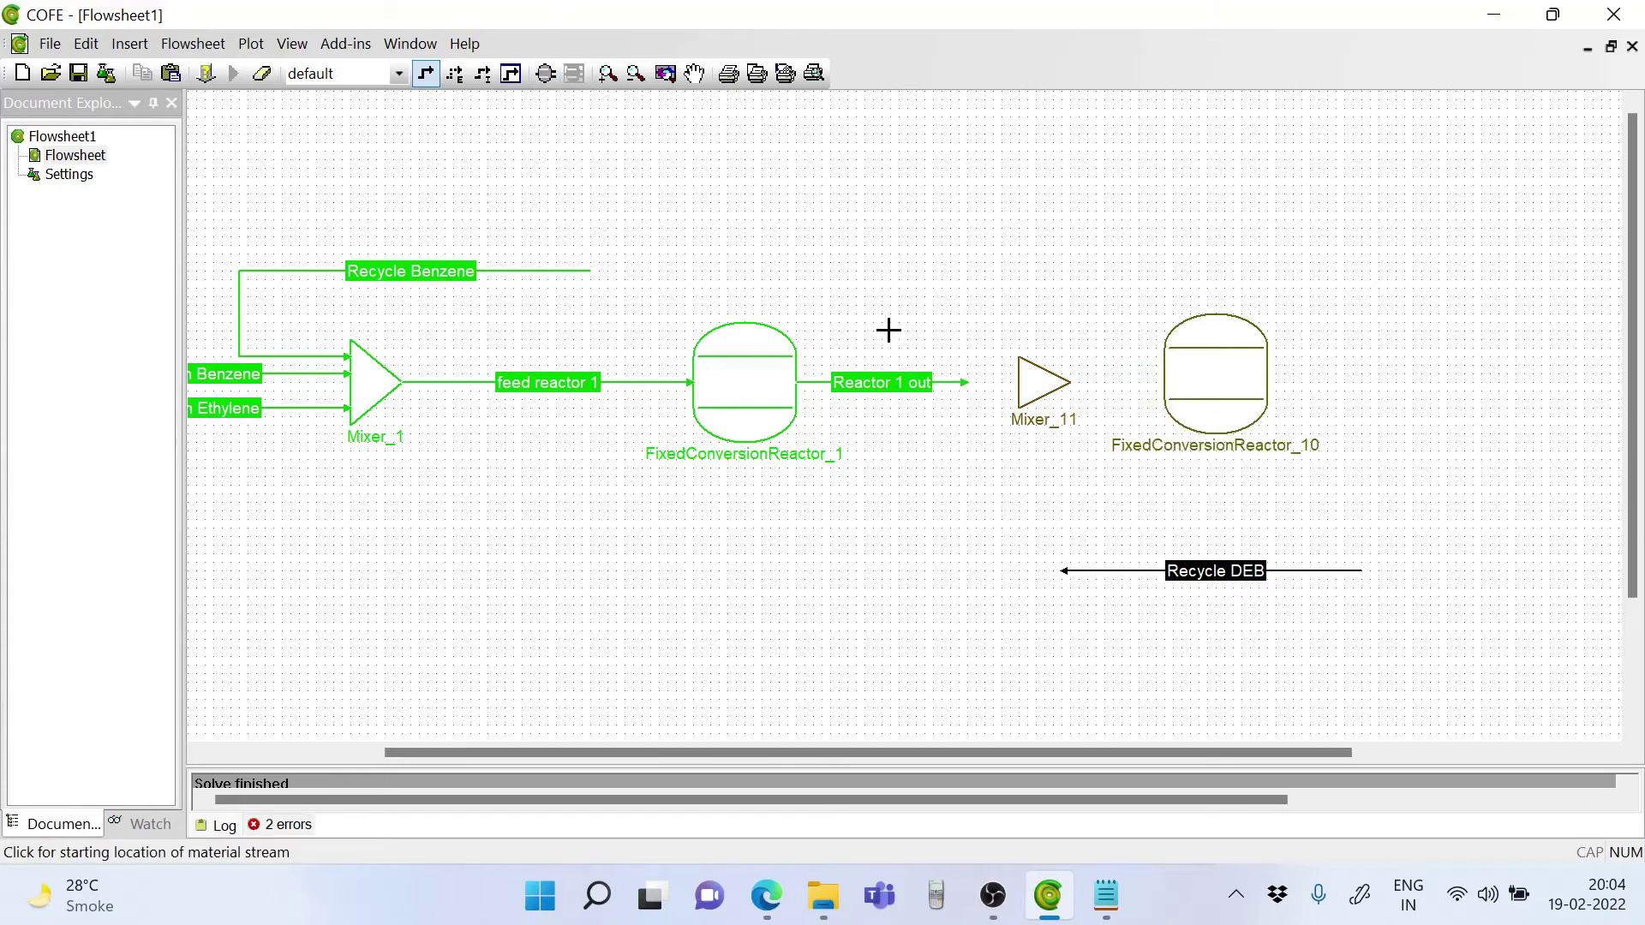
click(1069, 380)
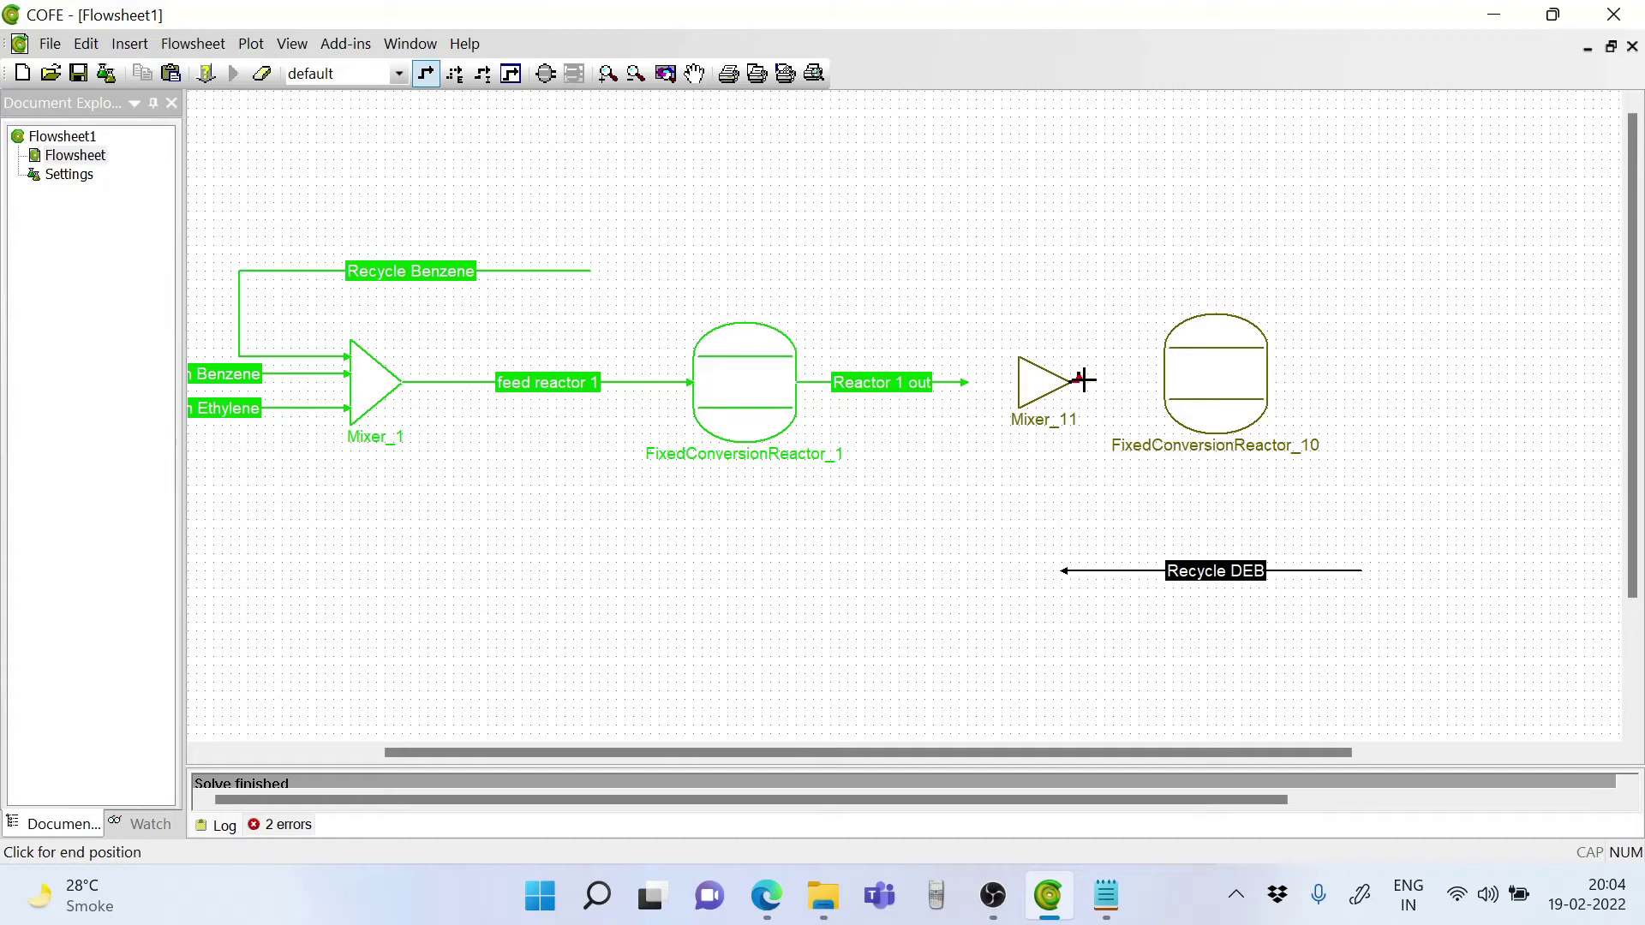
click(1169, 379)
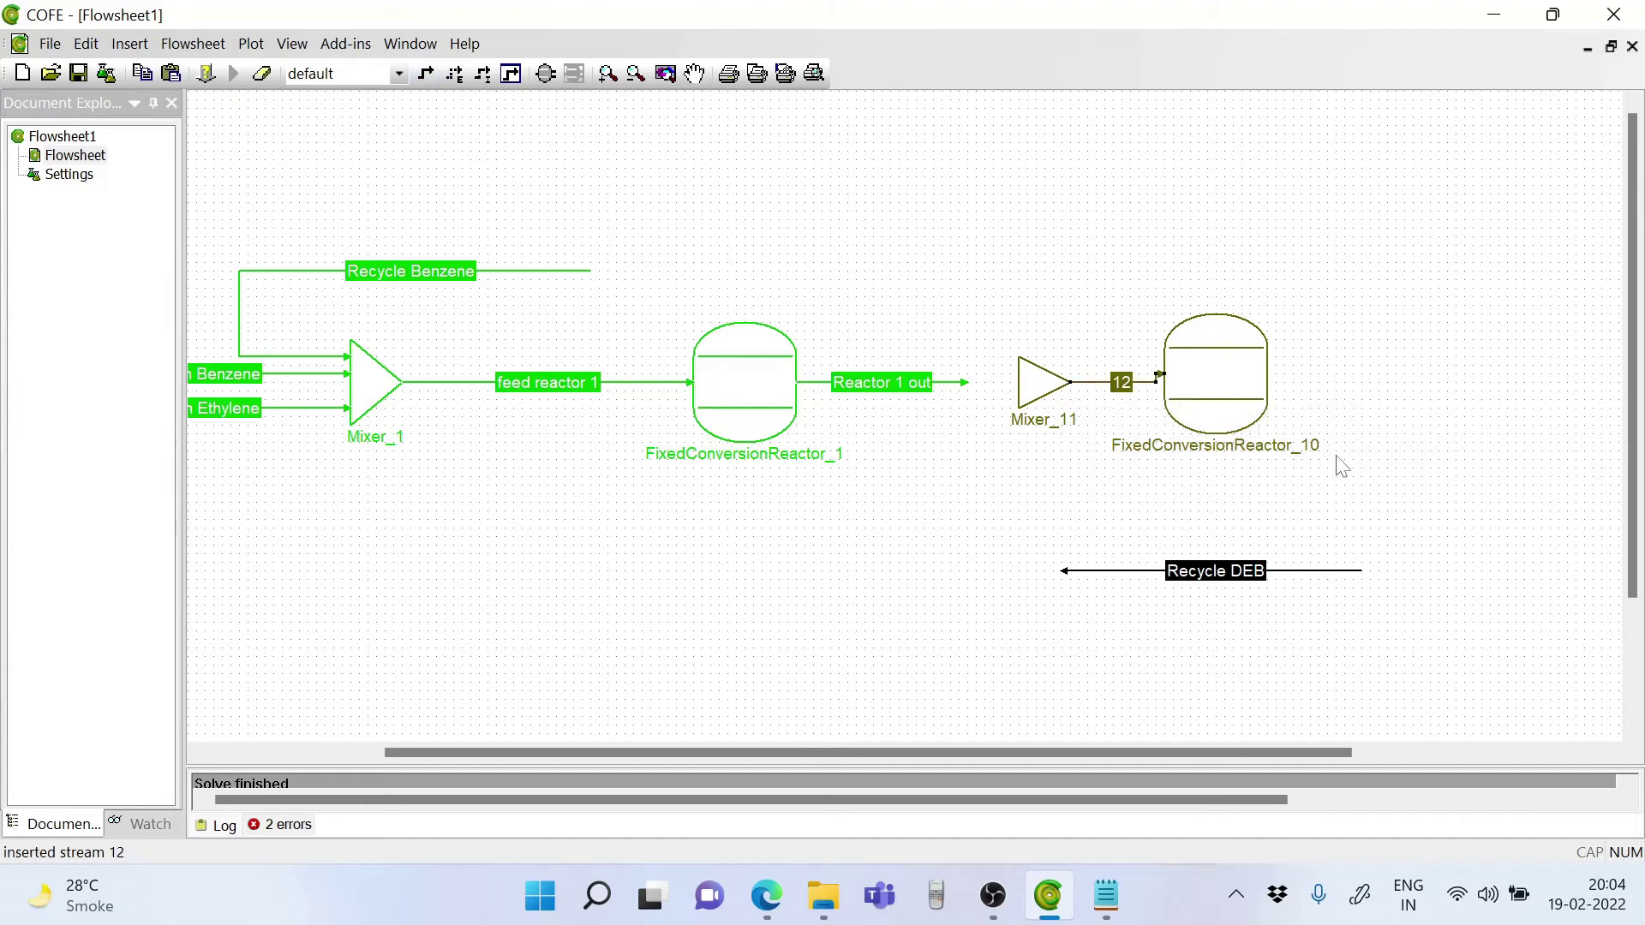
drag(1231, 391, 1240, 398)
Rename the second reactor to FixedConversionReactor_2.
click(1303, 455)
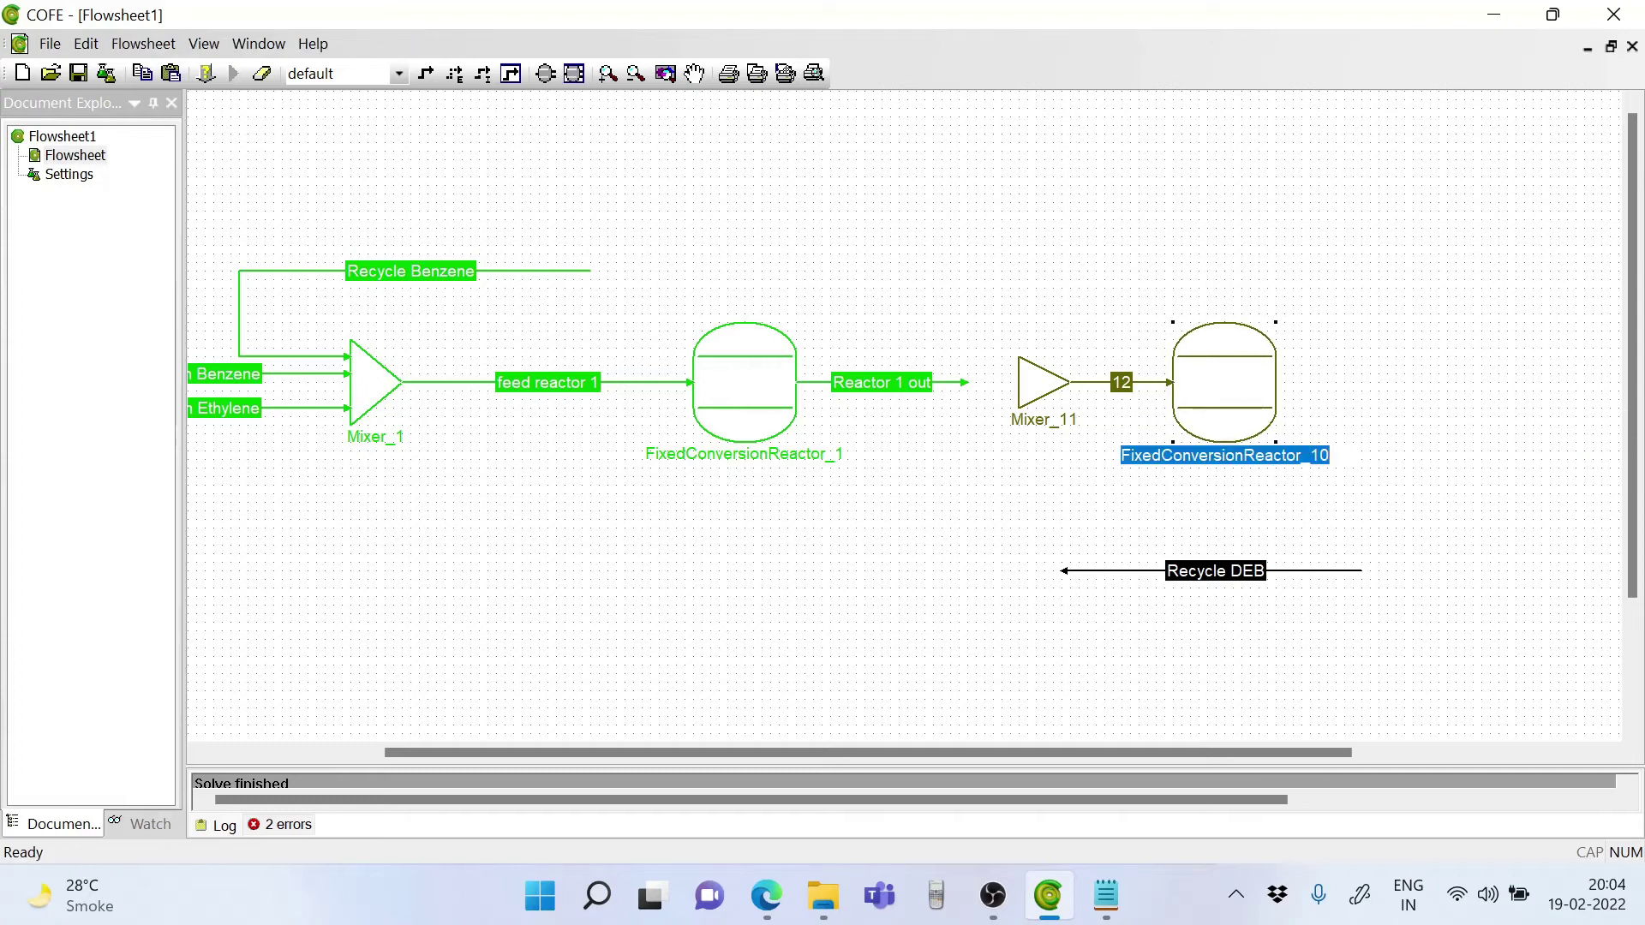
key(Return)
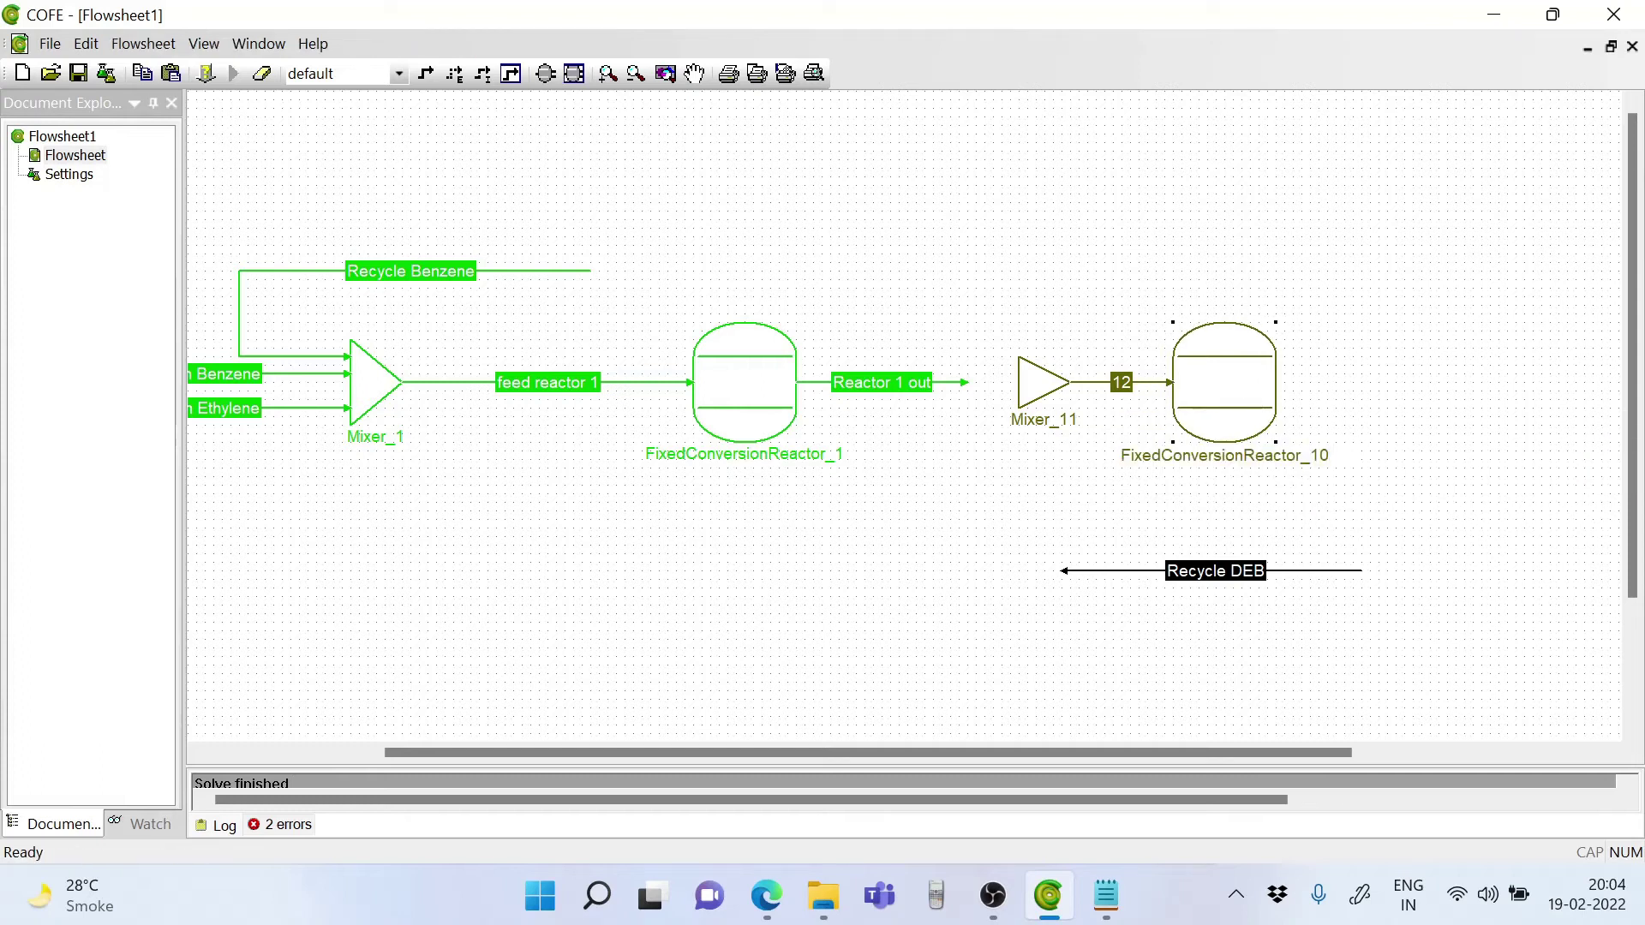
key(F2)
key(BackSpace)
key(BackSpace)
text(2)
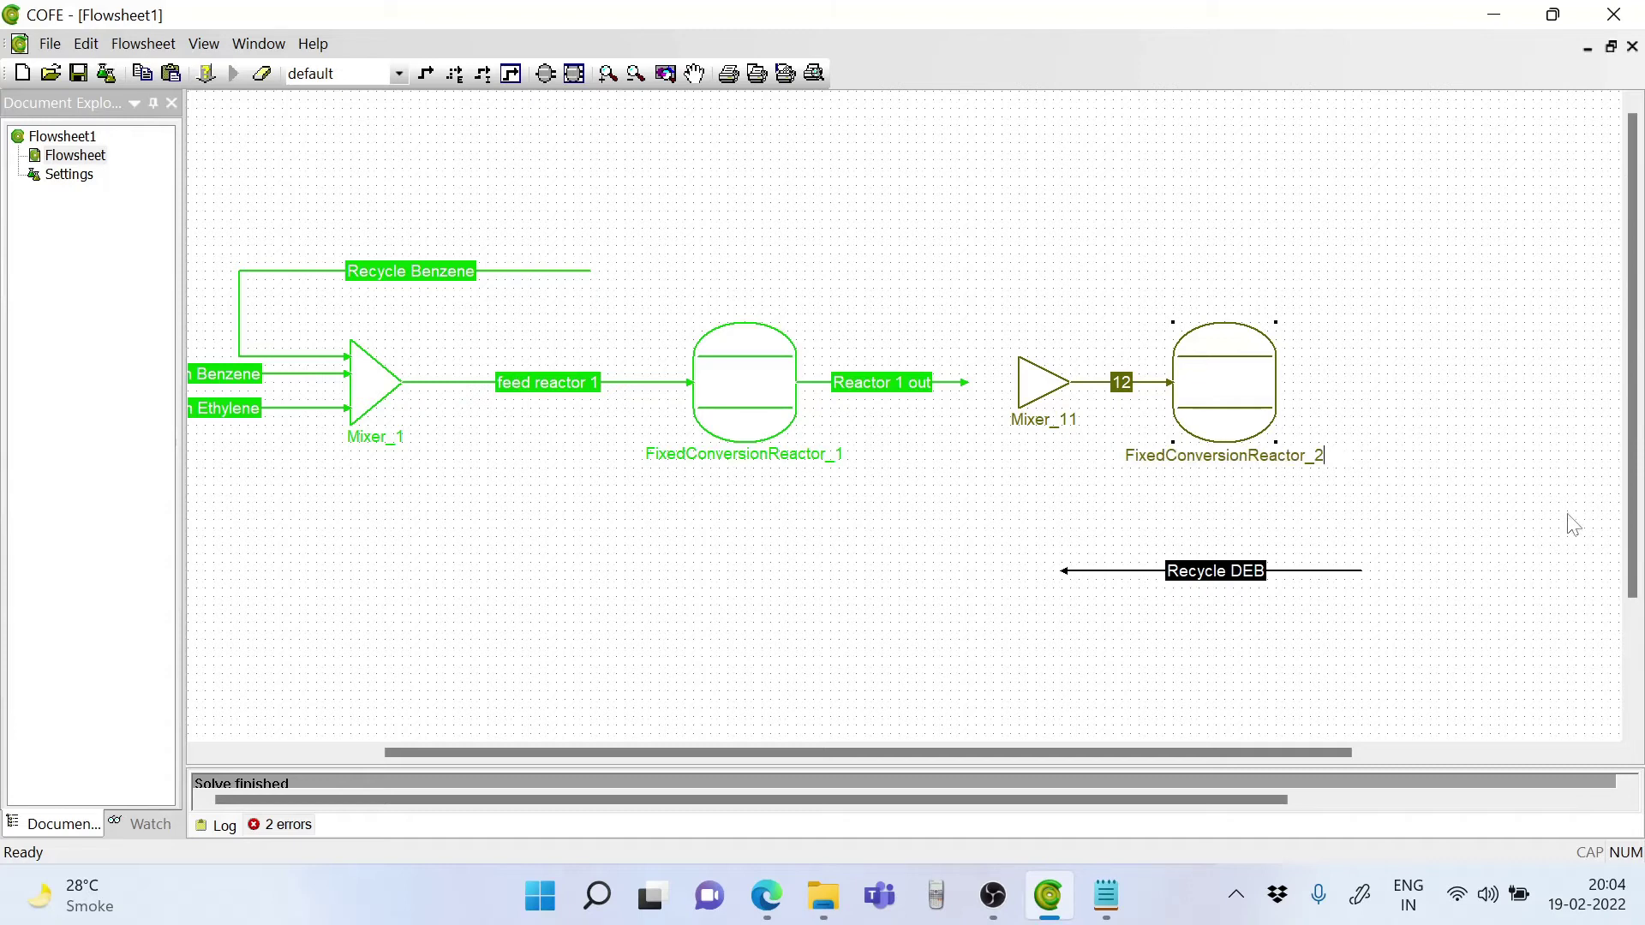
click(1568, 519)
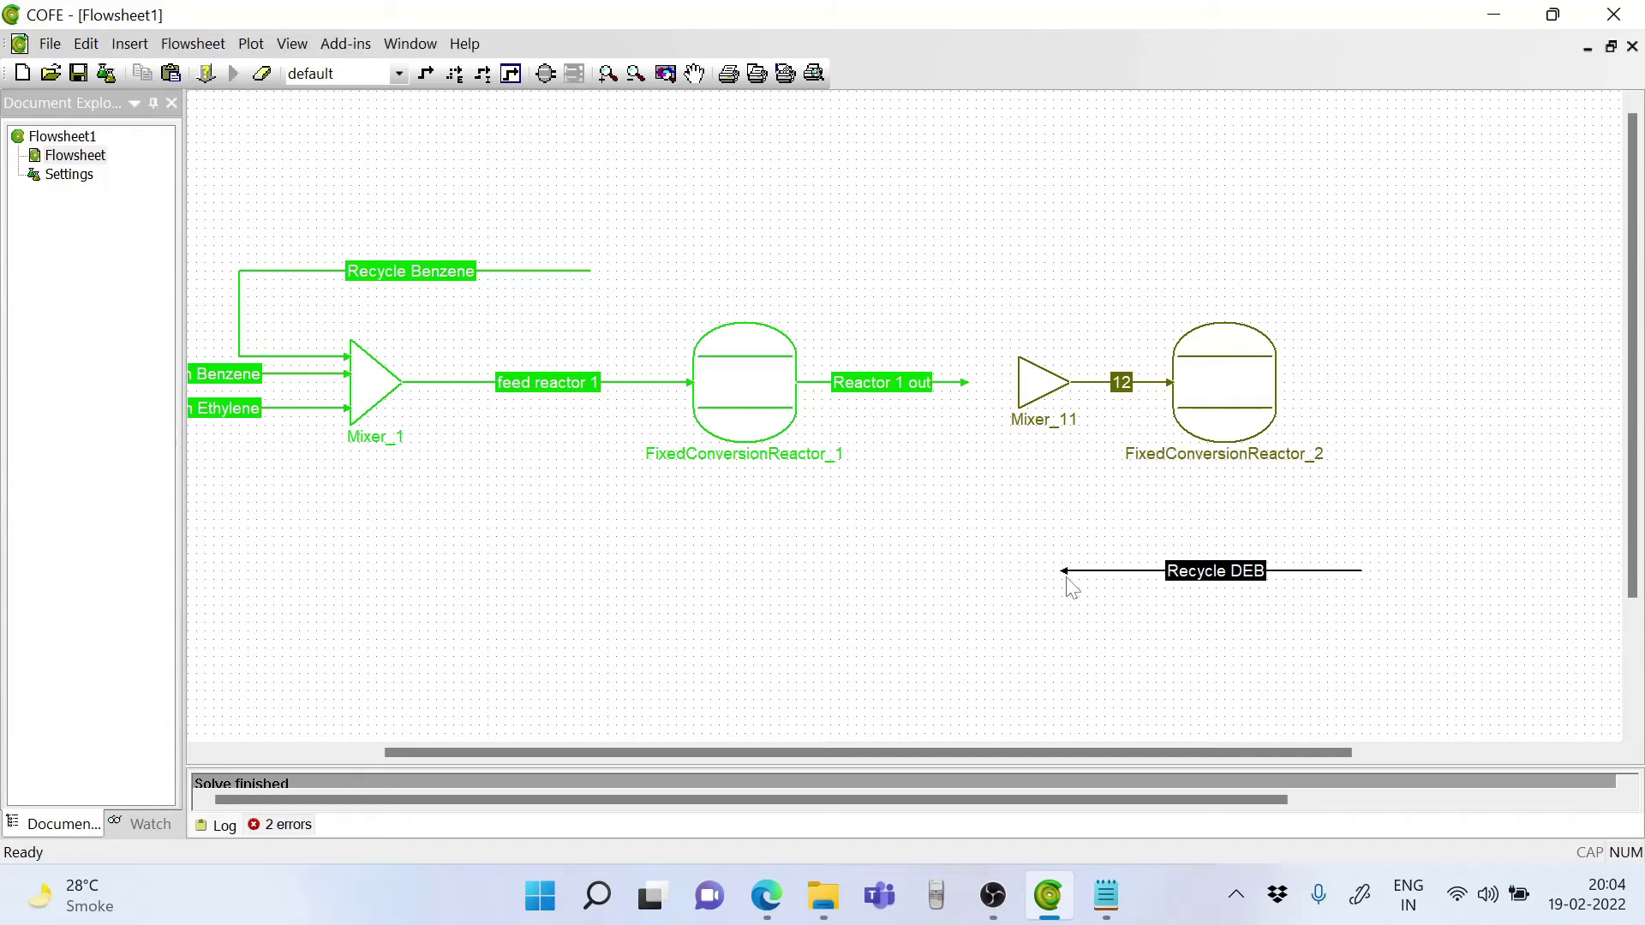
Route Recycle DEB through a bend point into Mixer_11's inlet 2.
drag(1065, 569, 965, 401)
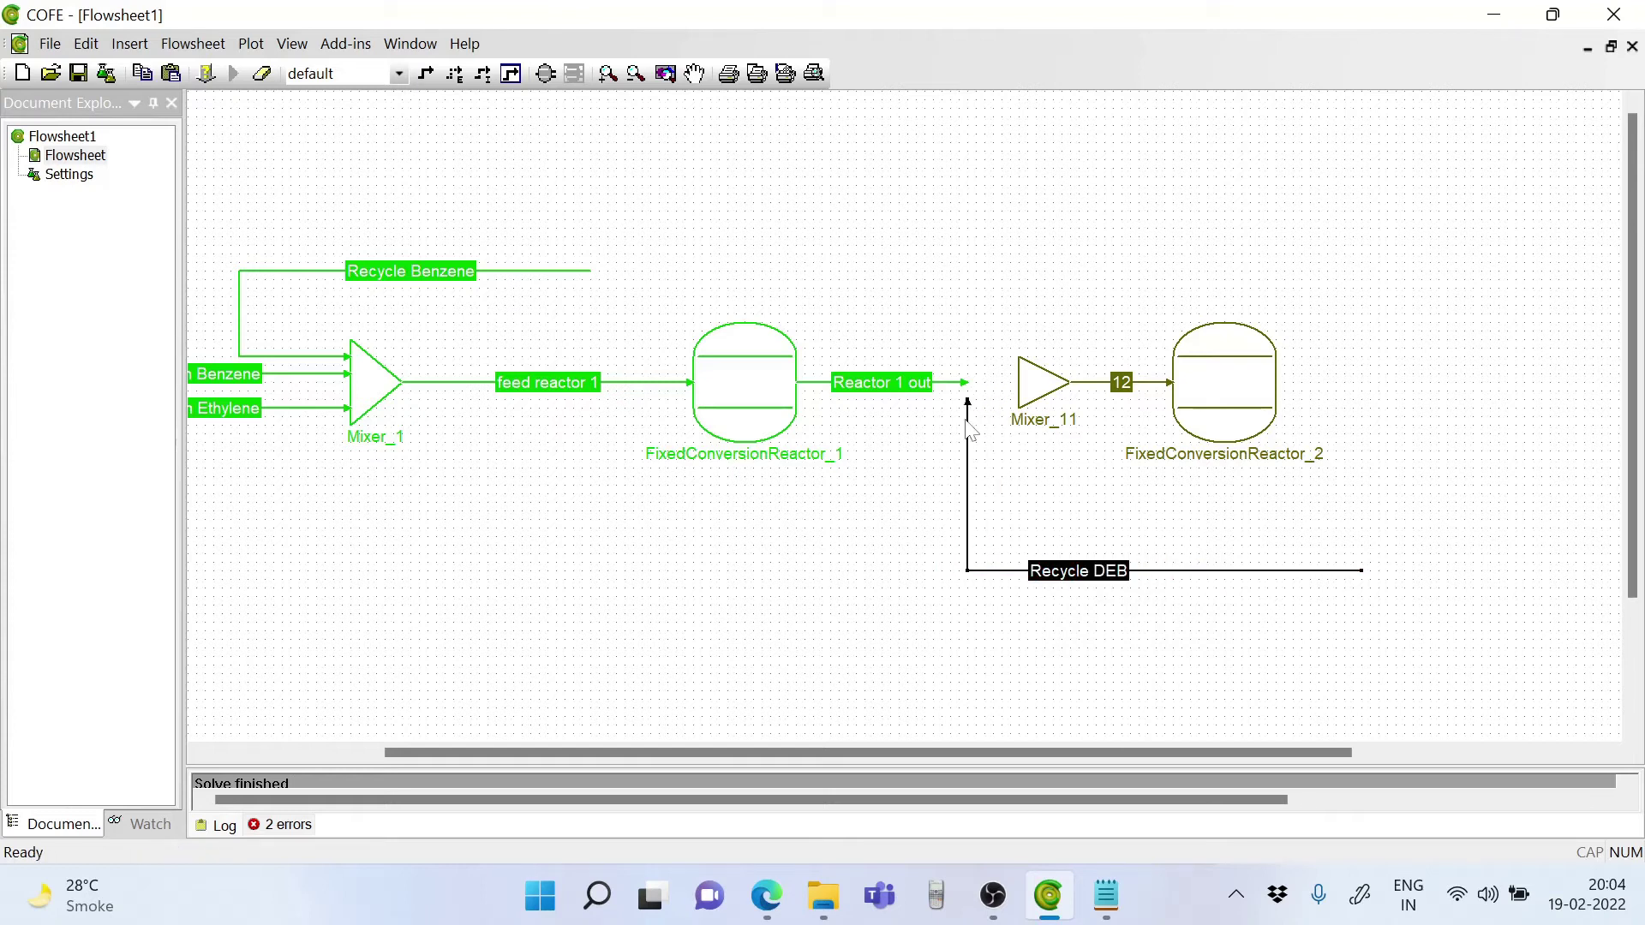
mouse_move(971, 431)
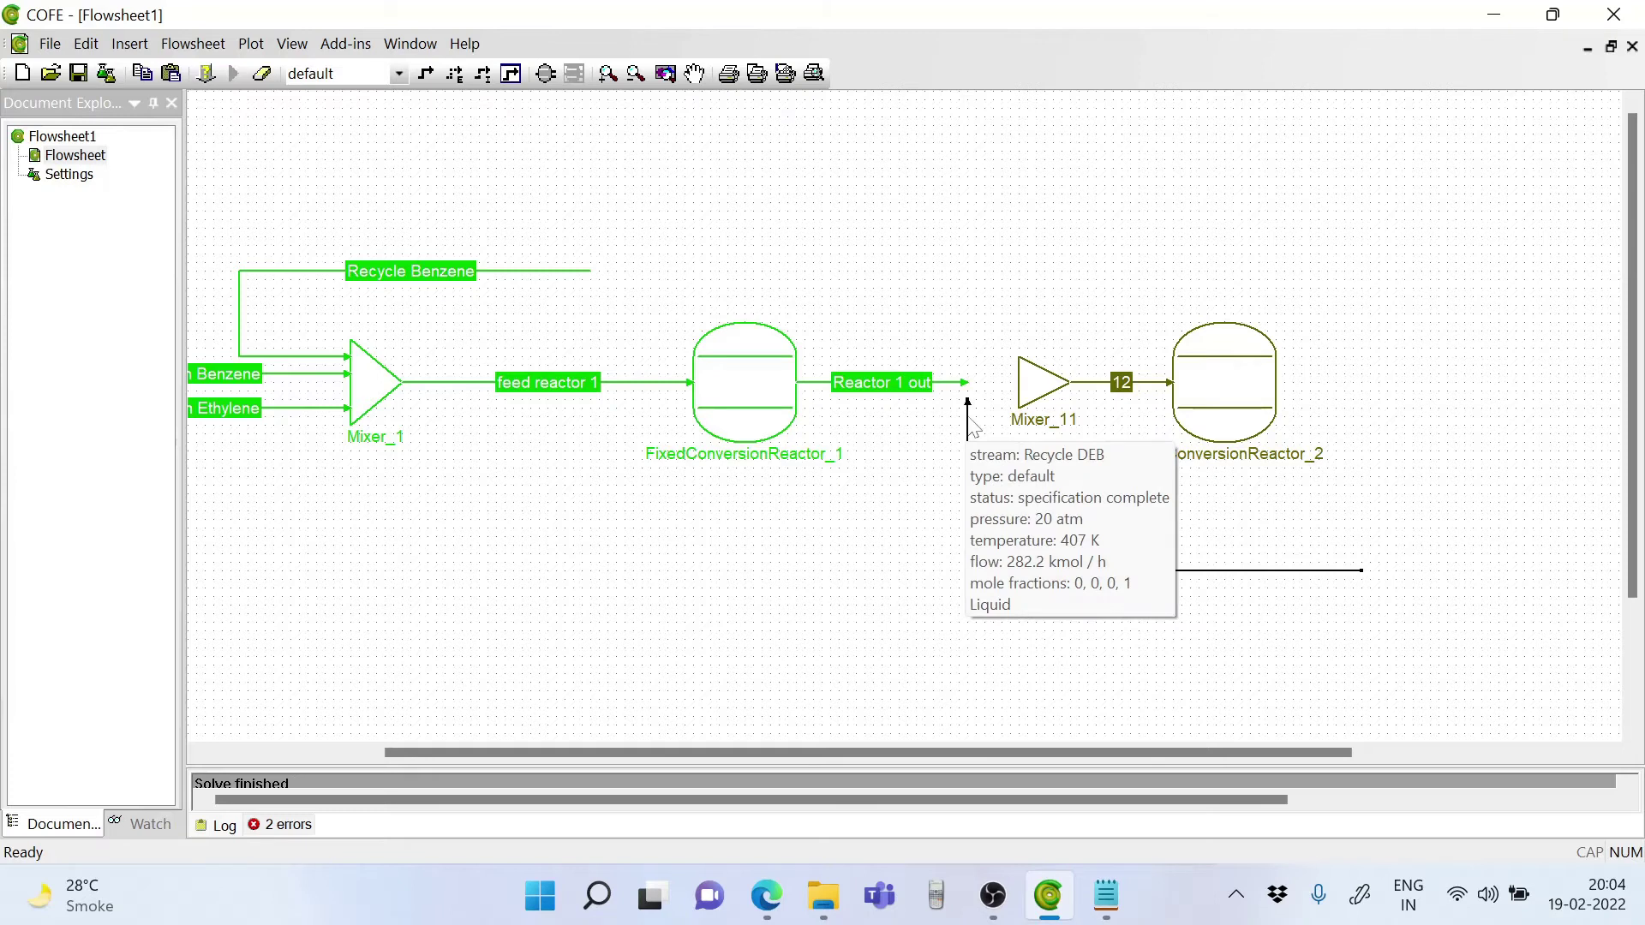
right_click(973, 428)
click(1039, 19)
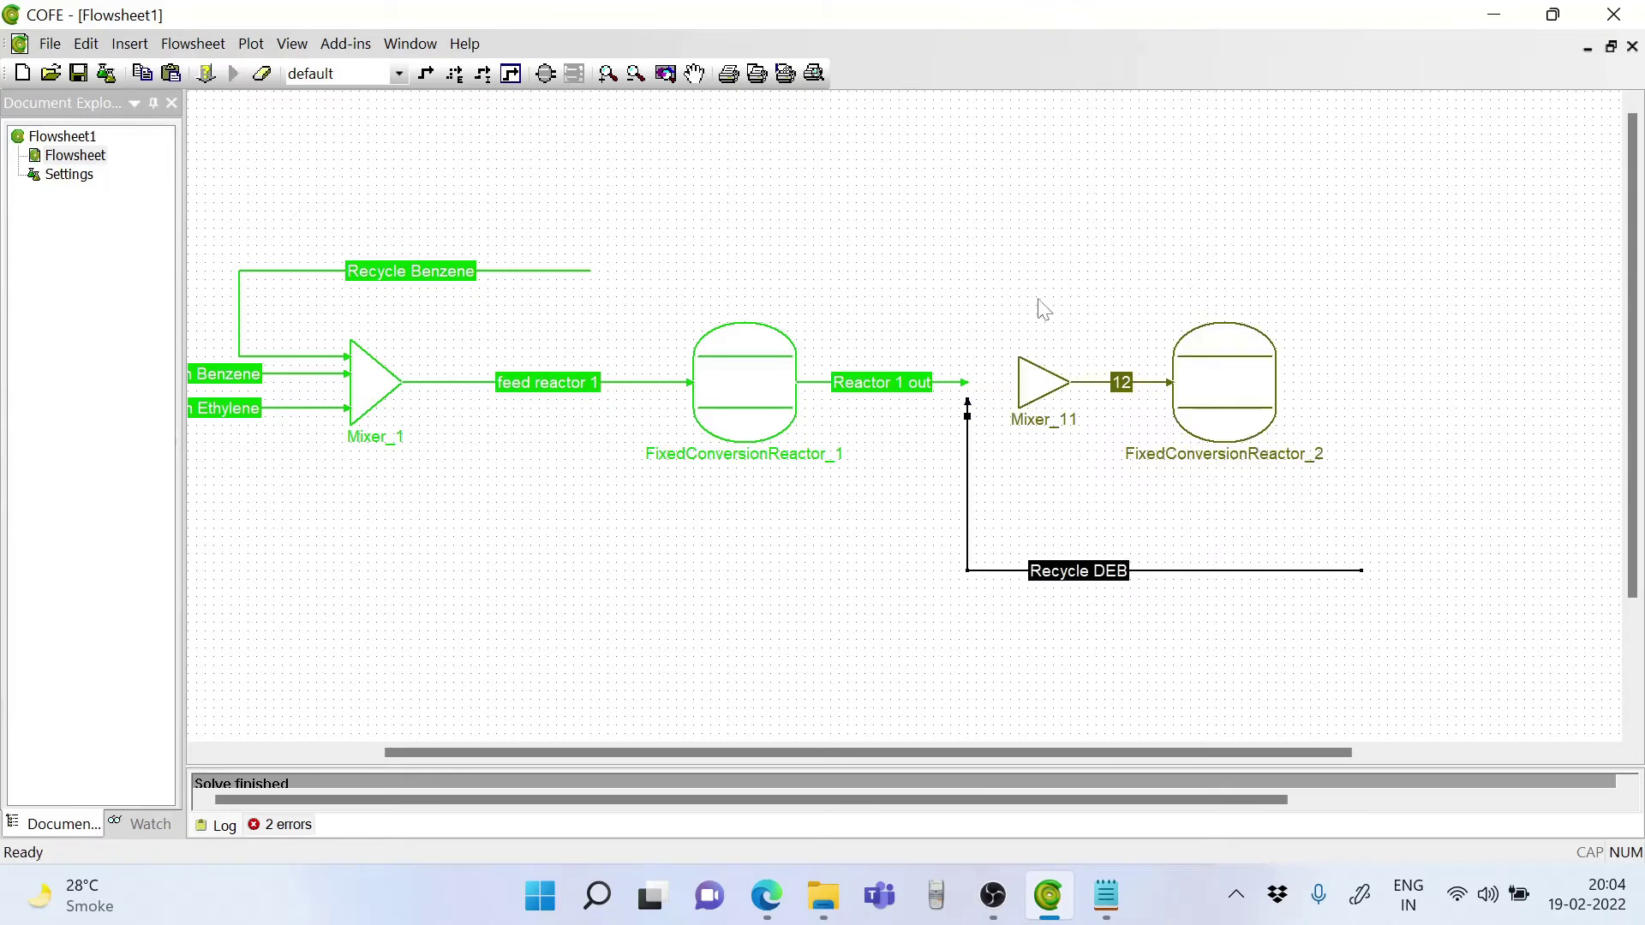
drag(967, 399, 1017, 399)
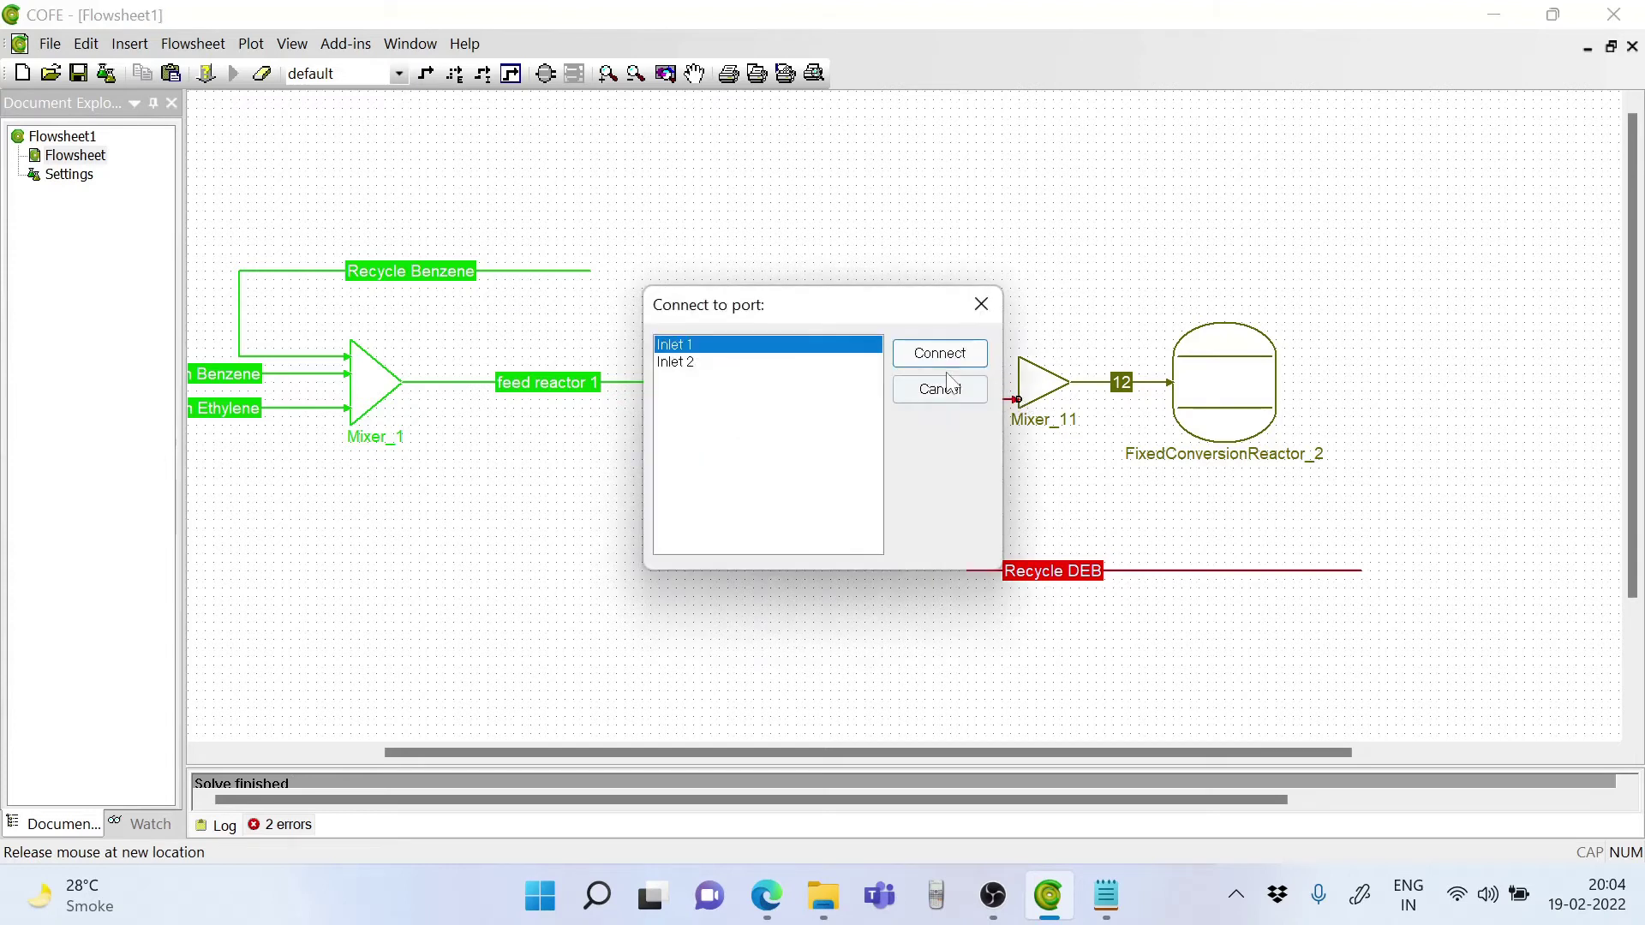
click(674, 363)
click(940, 353)
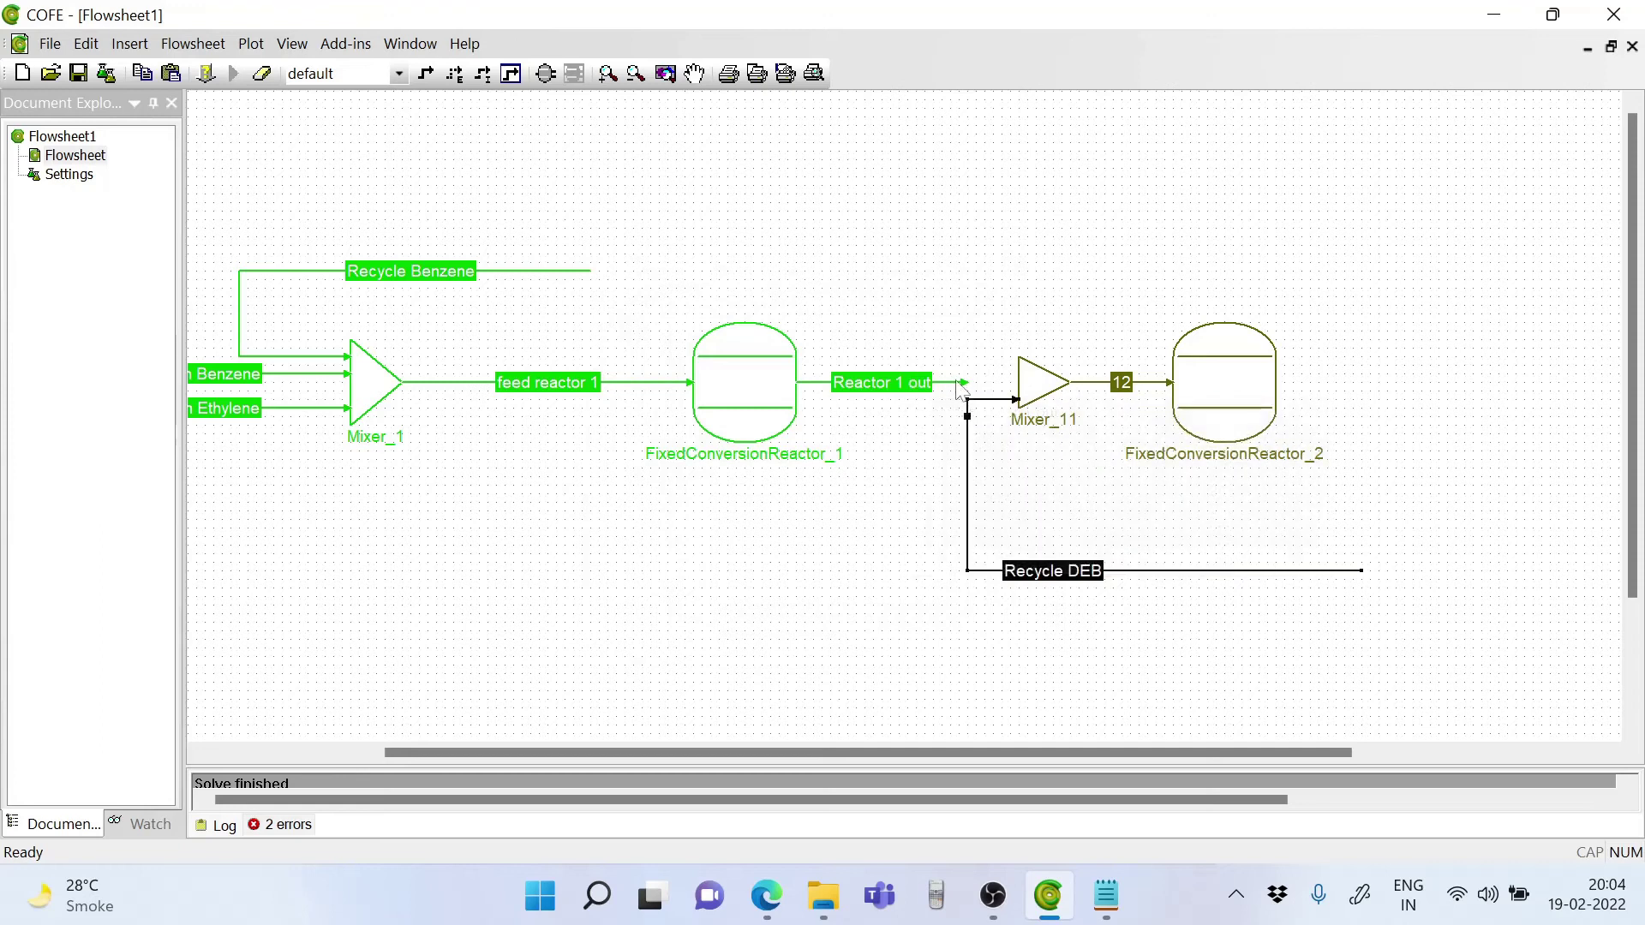
Connect Reactor 1 out to the mixer and trim the '11' from Mixer_11's name.
drag(968, 382, 1018, 382)
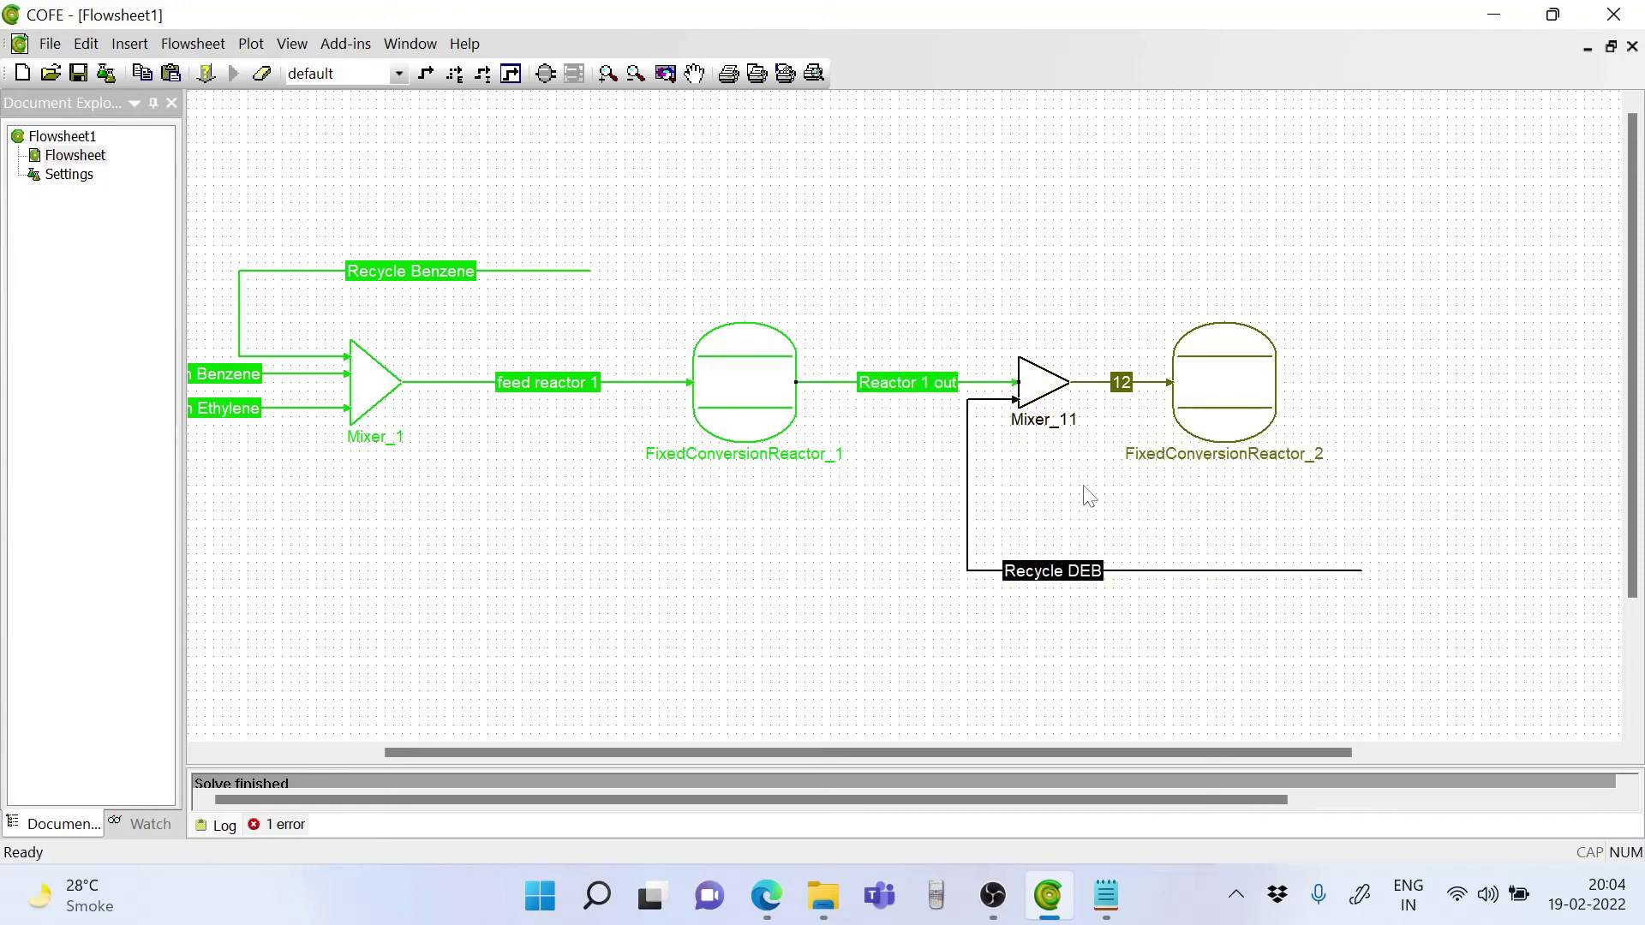
click(1033, 425)
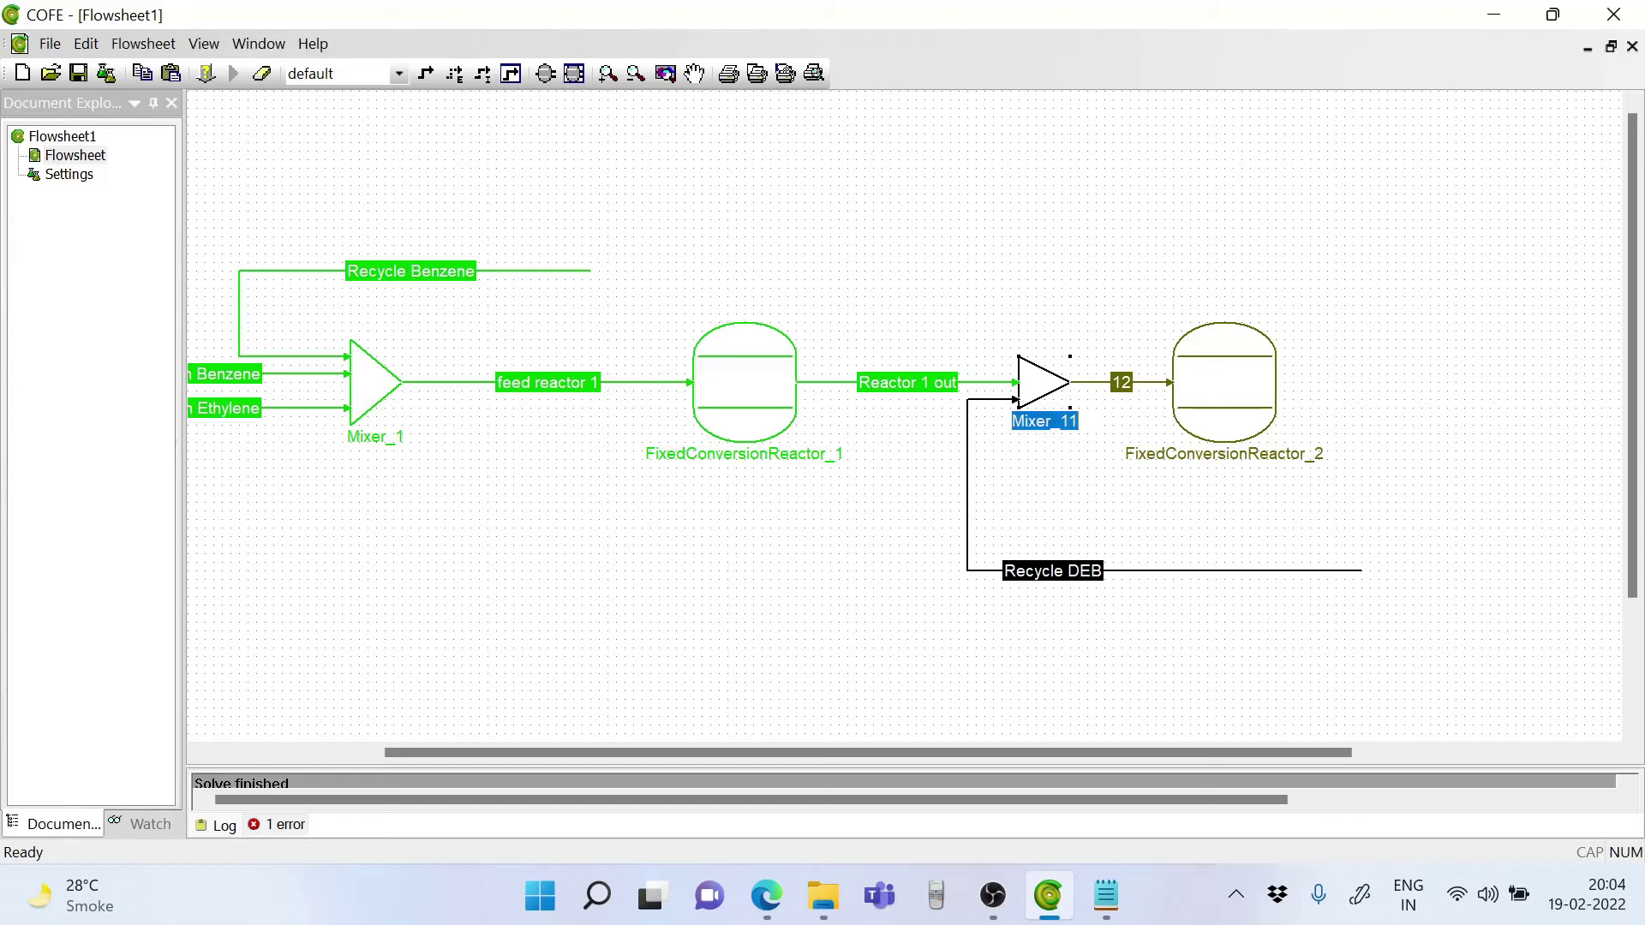
key(Return)
key(BackSpace)
key(BackSpace)
Finish naming the mixer Mixer_2 and draw a new outlet stream from FixedConversionReactor_2.
text(2)
click(1159, 533)
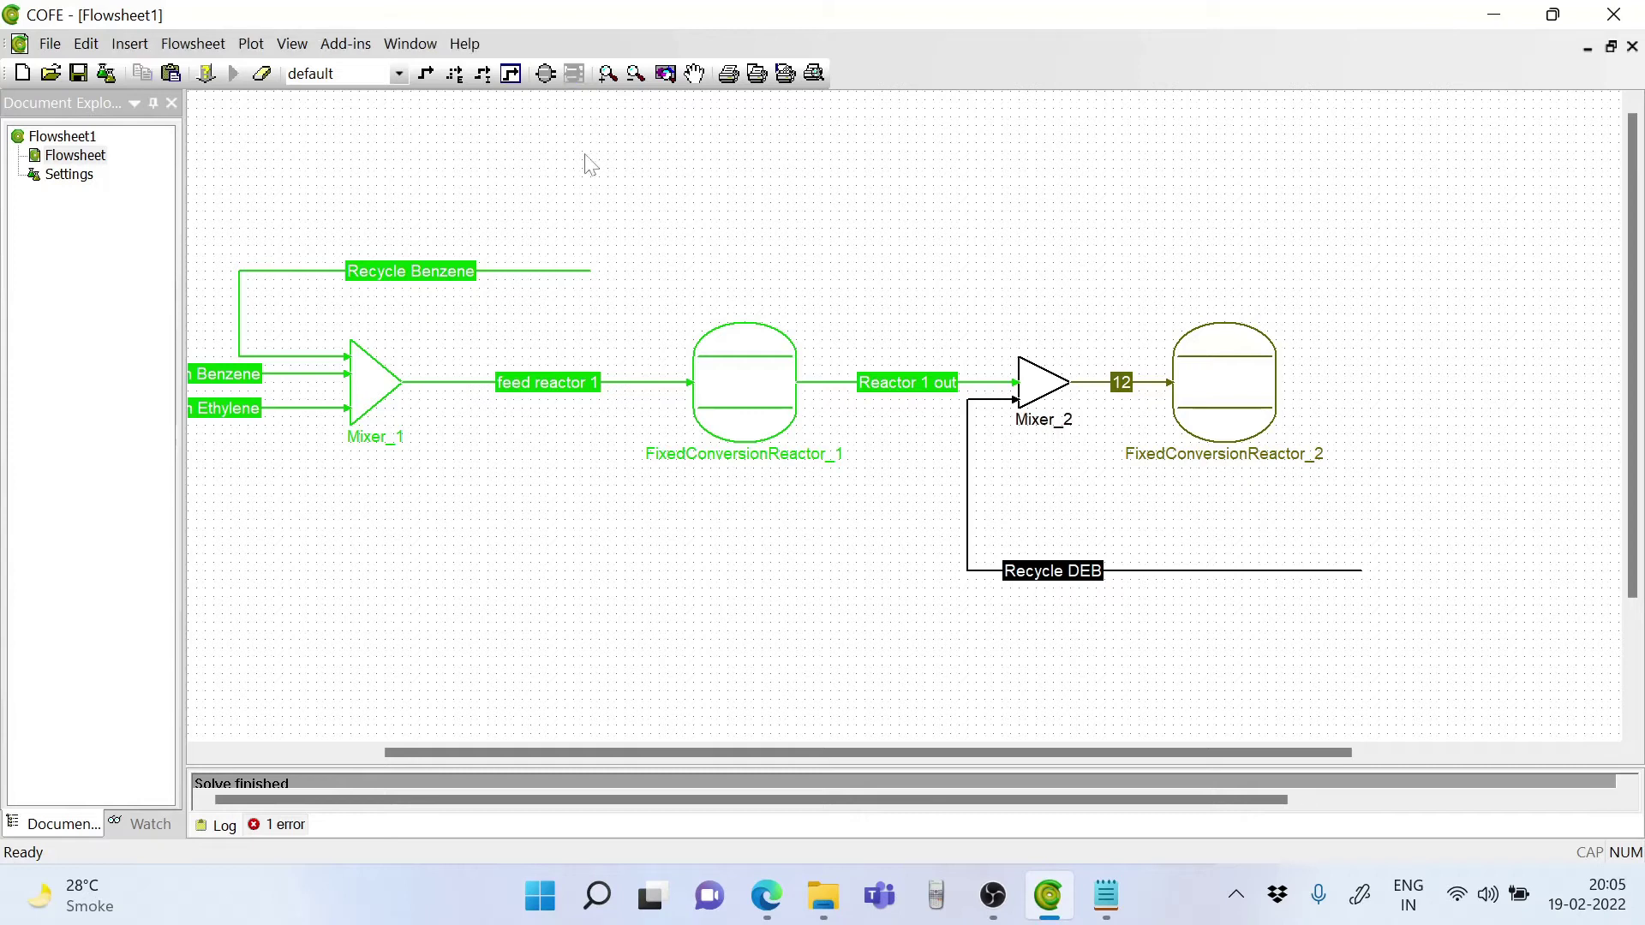
click(425, 73)
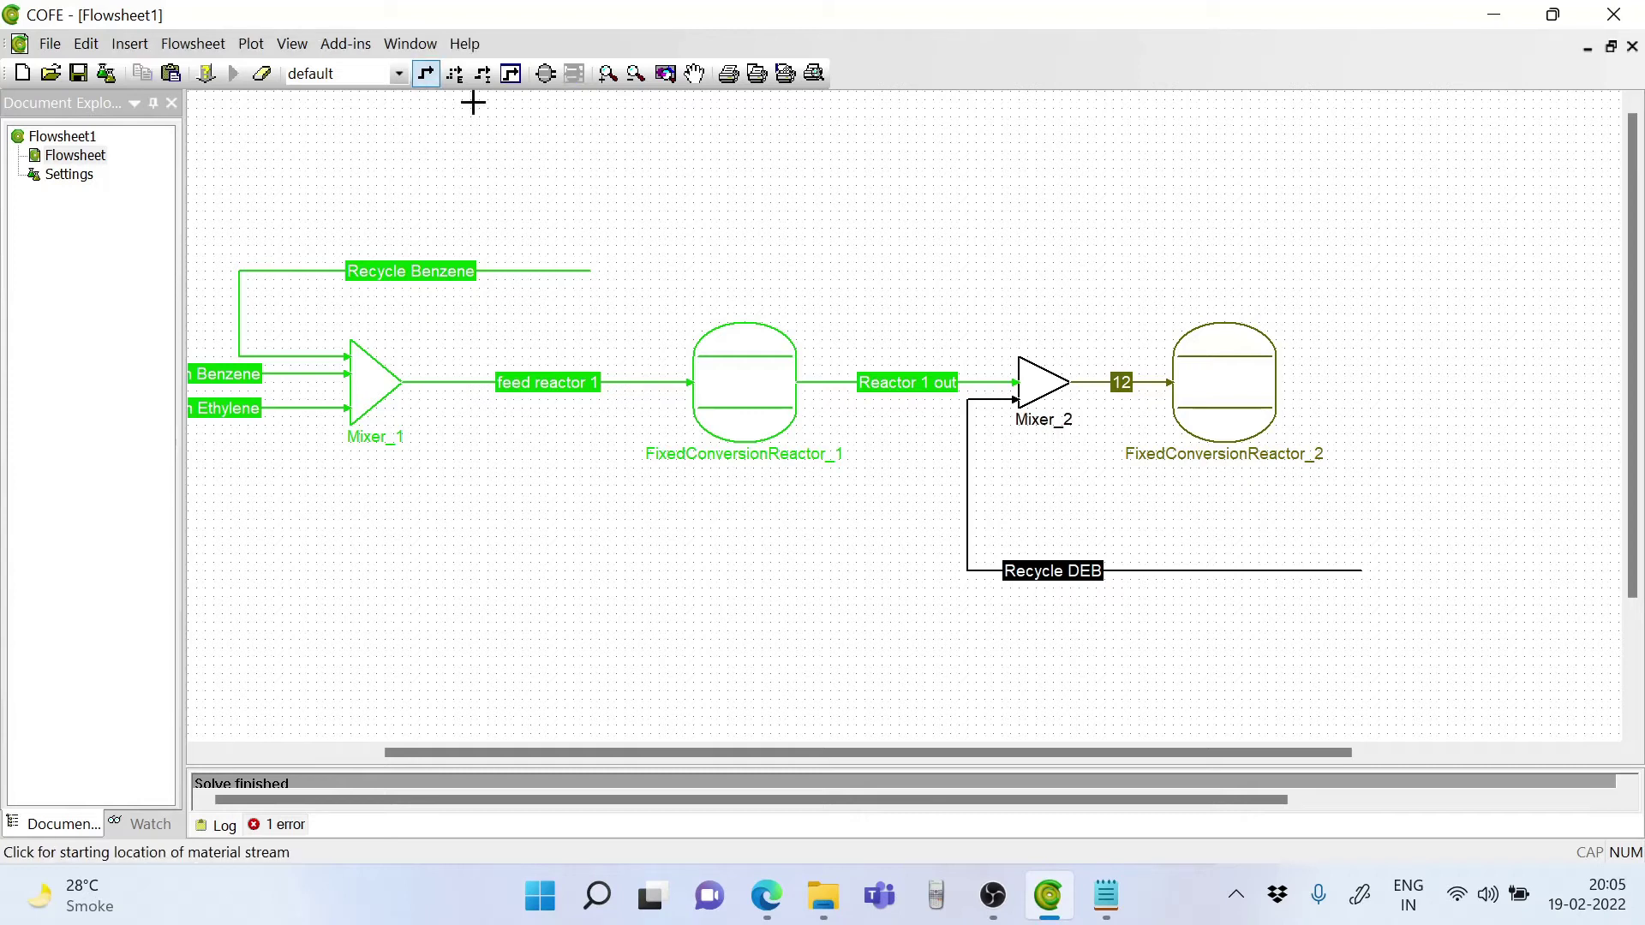
click(1272, 380)
click(1443, 383)
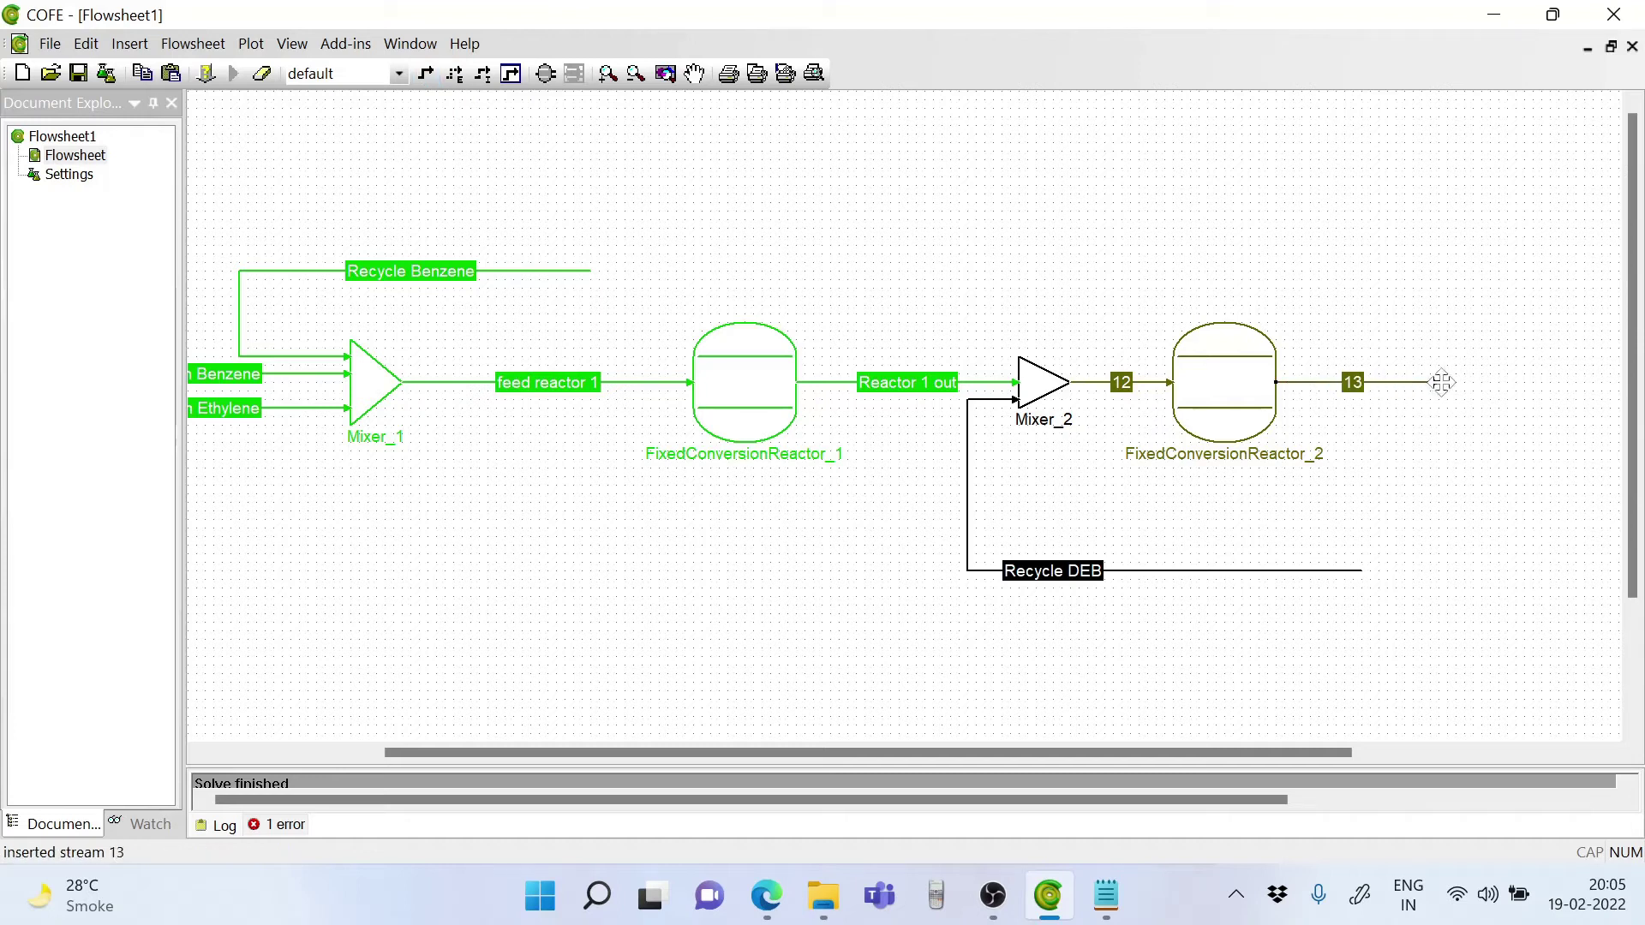
click(1495, 480)
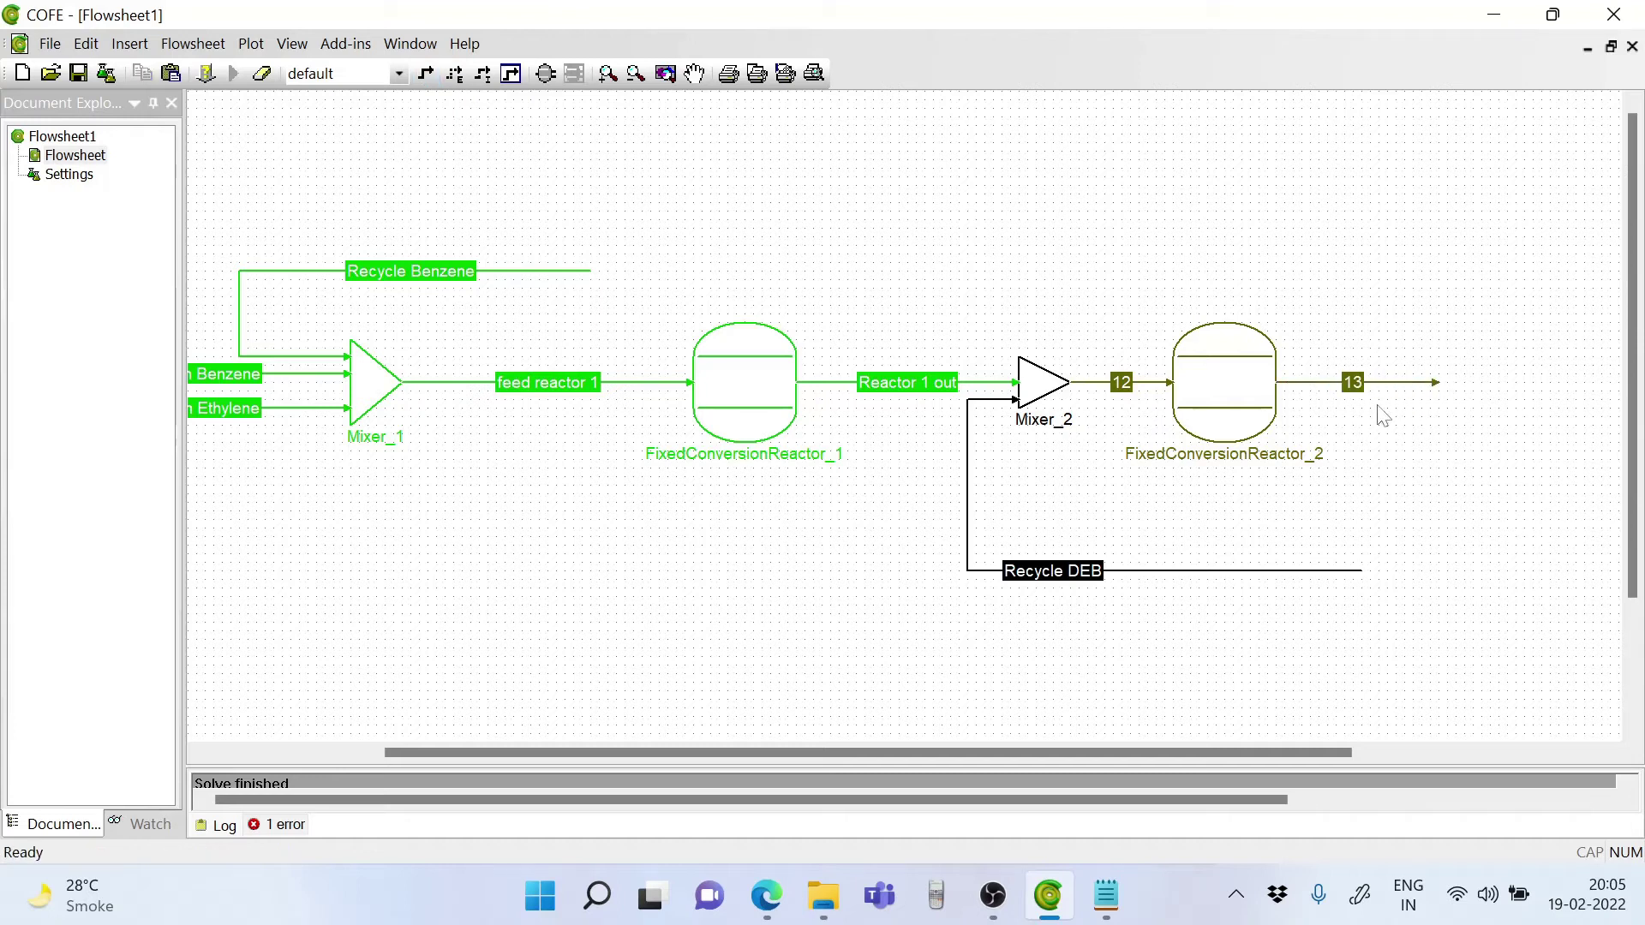
Rename the reactor feed stream 12 to 'Reactor 2 inlet'.
click(1118, 386)
key(BackSpace)
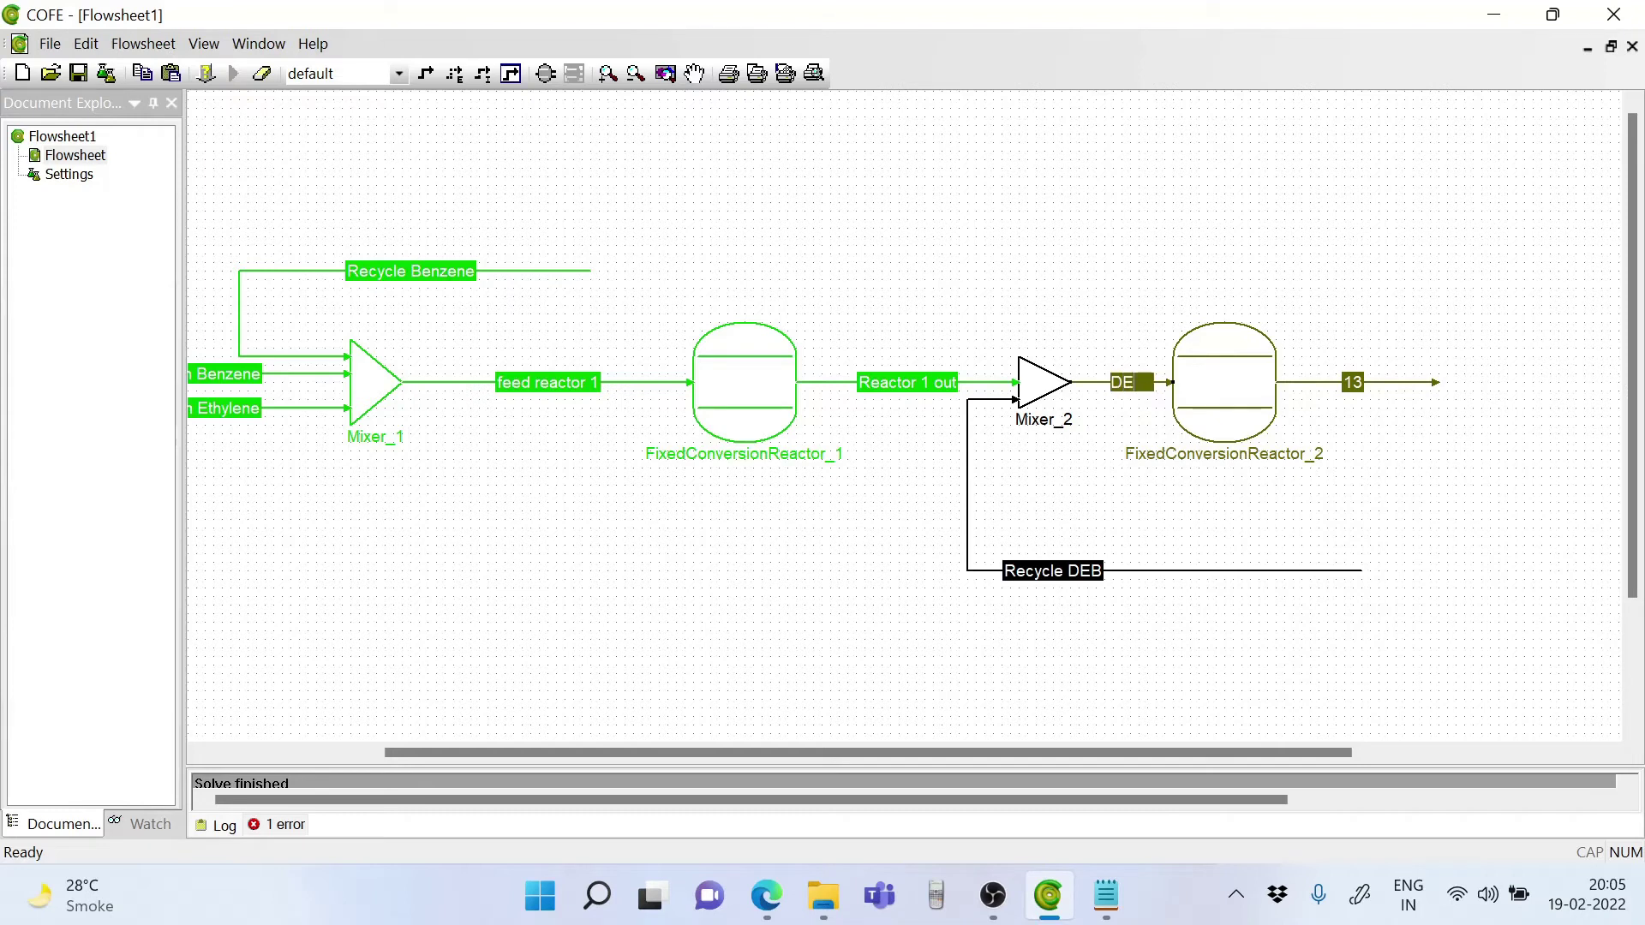
text(Reactor 2 inlet)
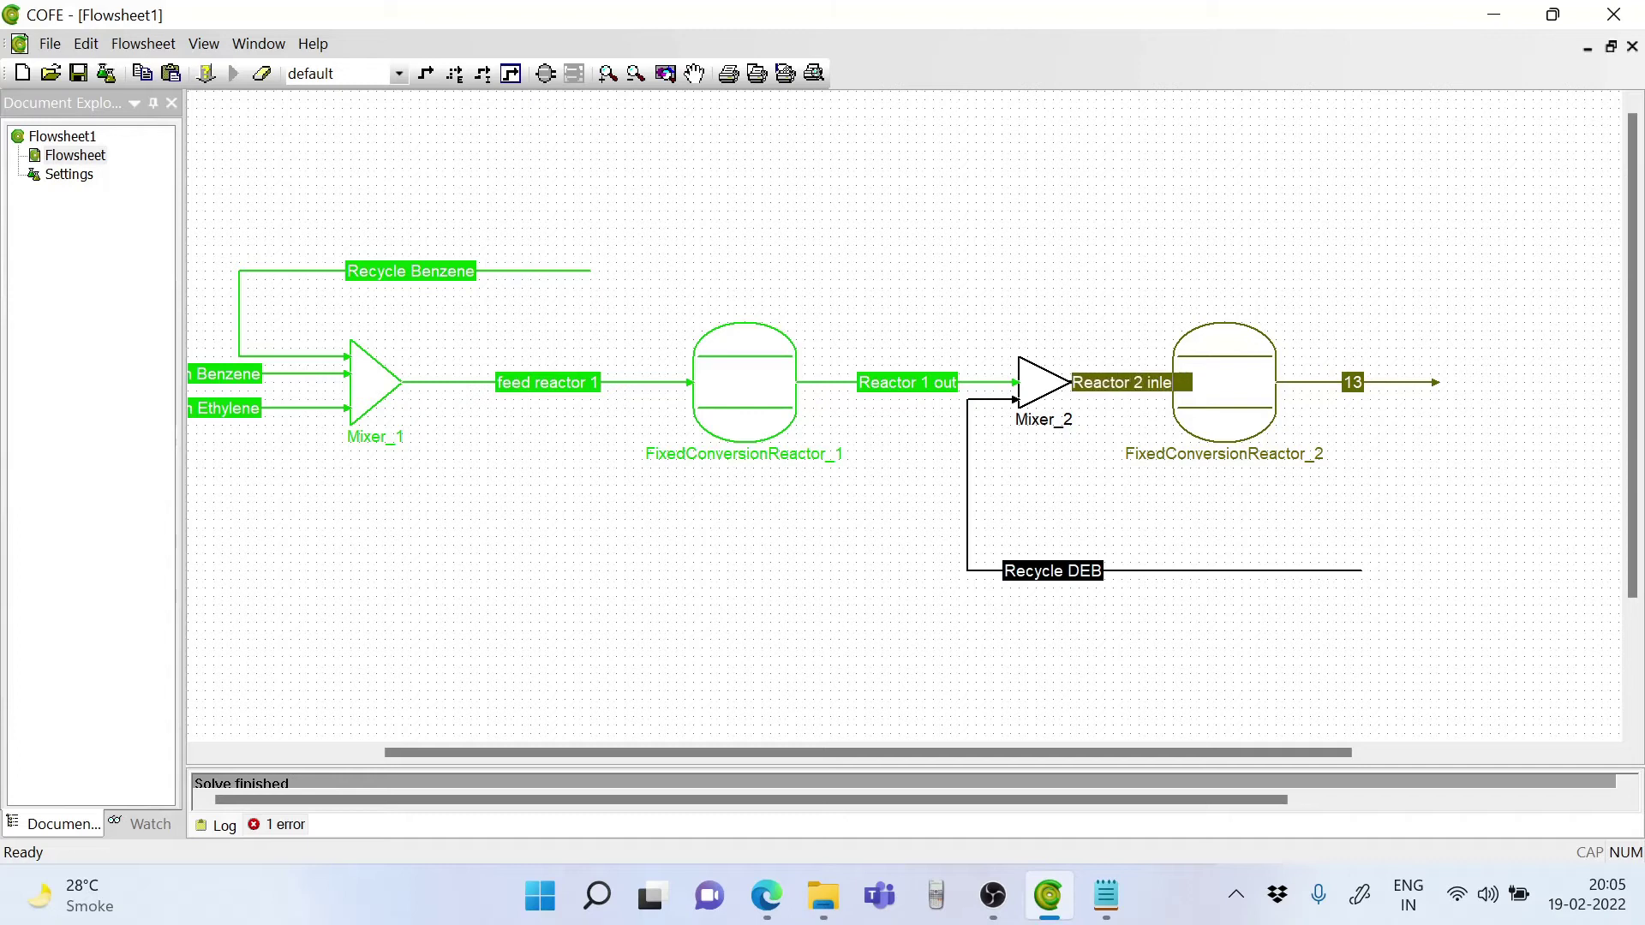
click(1110, 467)
Extend outlet stream 13 to the right and rename it 'Reactor 2 out'.
mouse_move(1276, 384)
mouse_down()
mouse_move(1238, 372)
mouse_move(1269, 376)
mouse_up()
drag(1439, 382, 1498, 382)
click(1412, 389)
key(BackSpace)
text(Reactor 2 out)
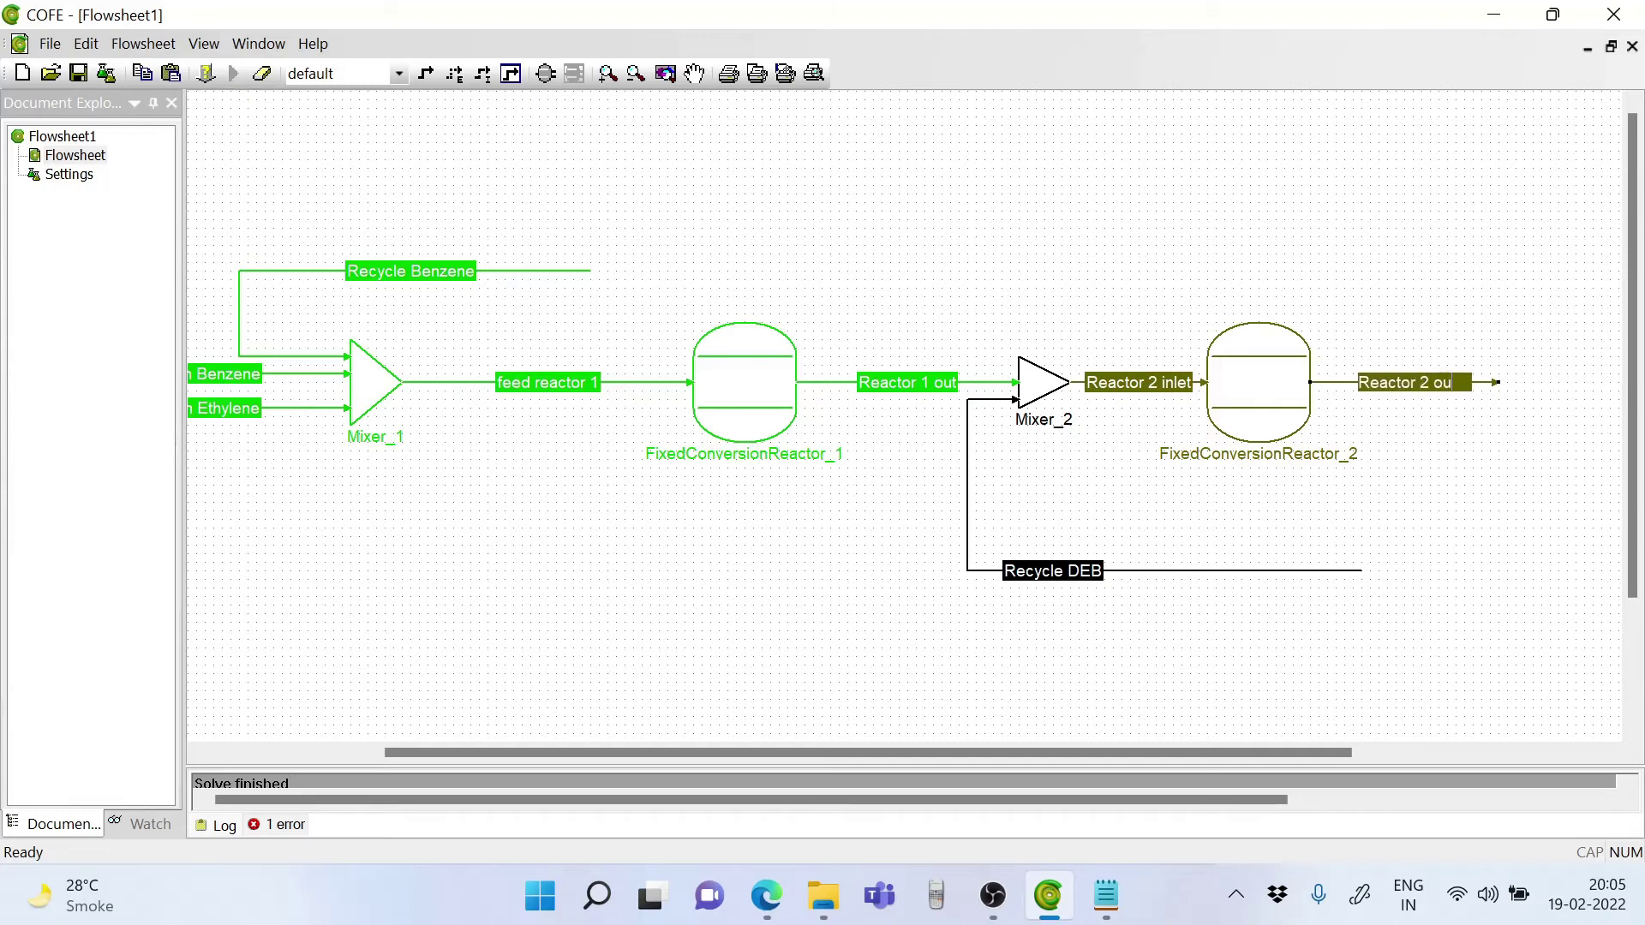
click(1140, 519)
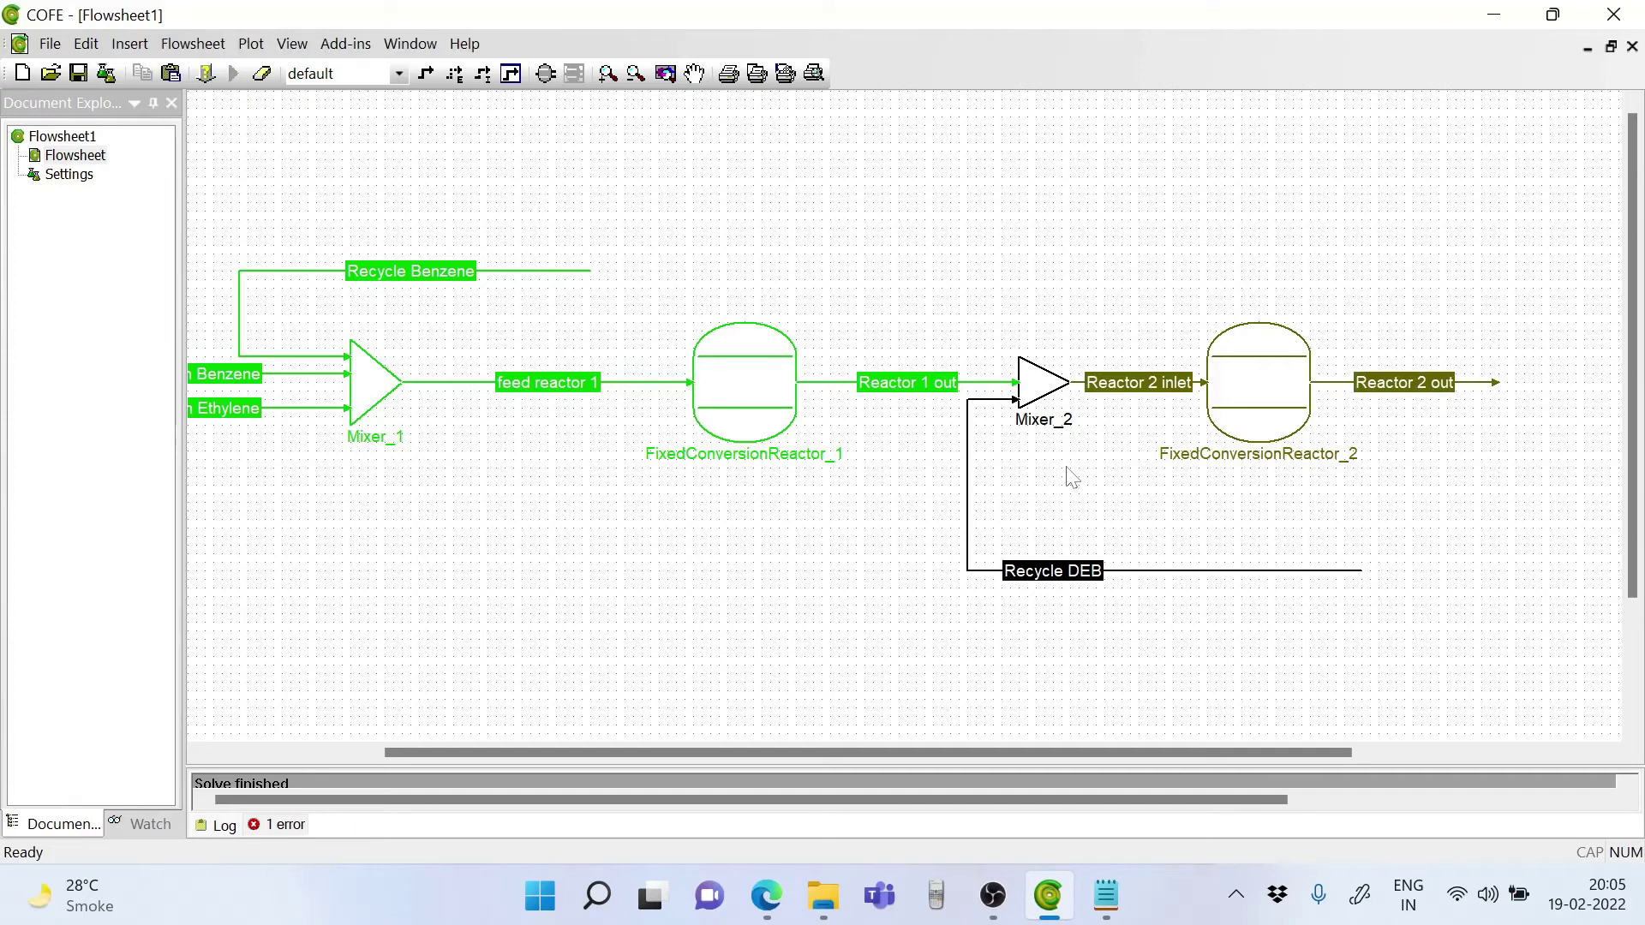
mouse_move(1276, 390)
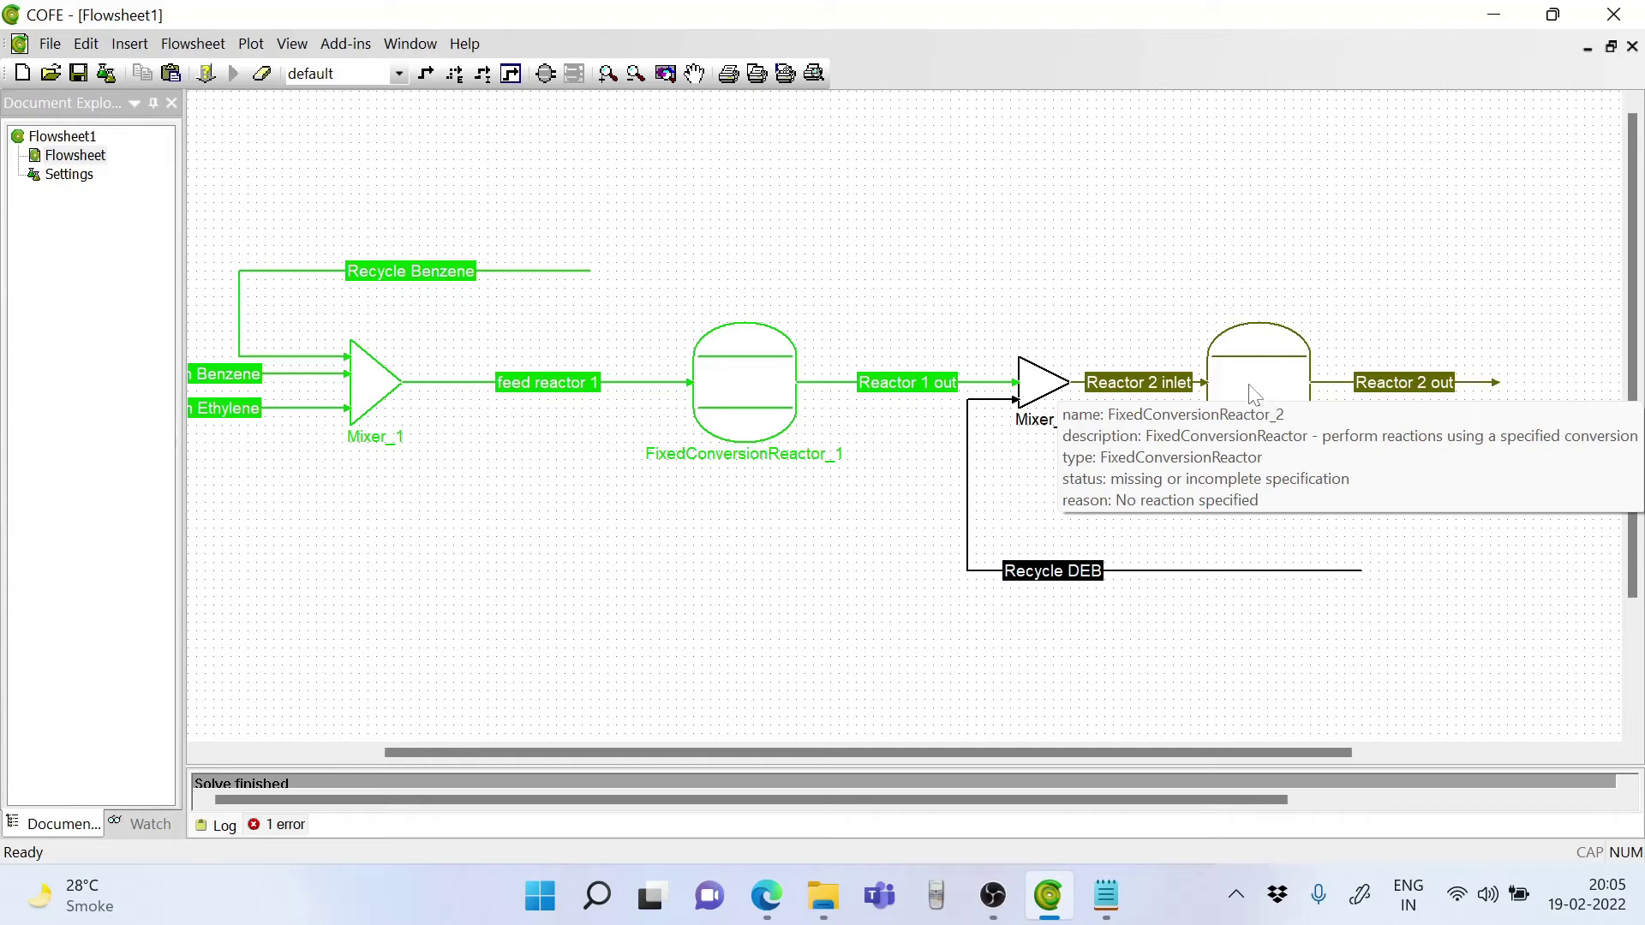
Set FixedConversionReactor_2 isothermal at 432 K per the paper and confirm its 0 Pa pressure drop.
double_click(1238, 382)
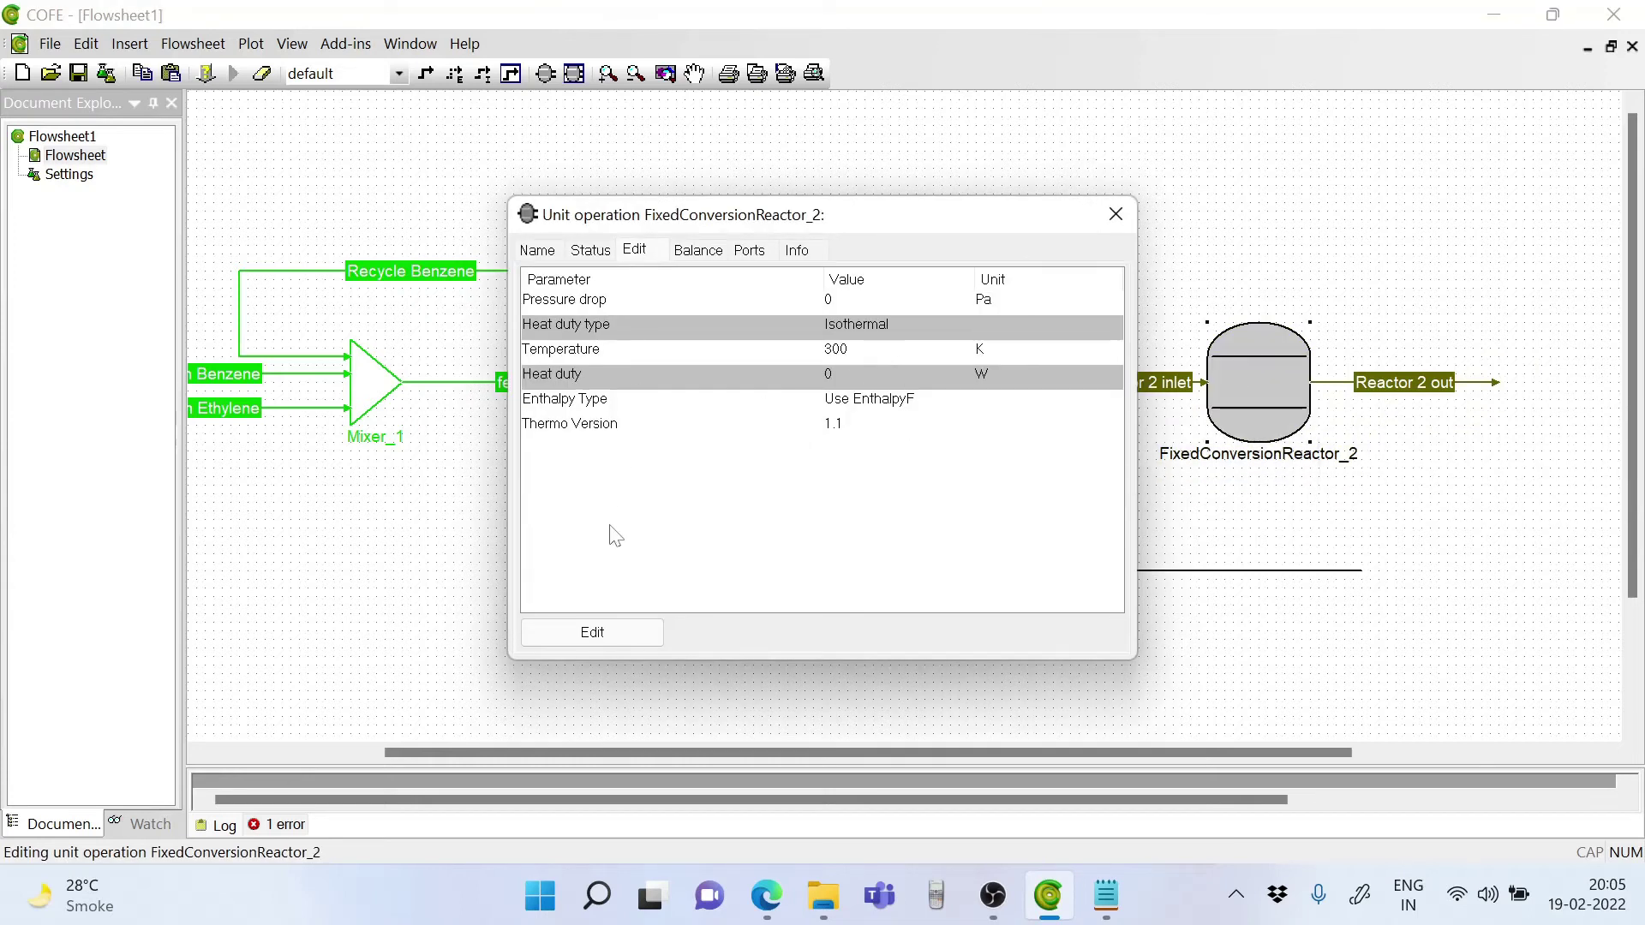
click(596, 632)
click(712, 361)
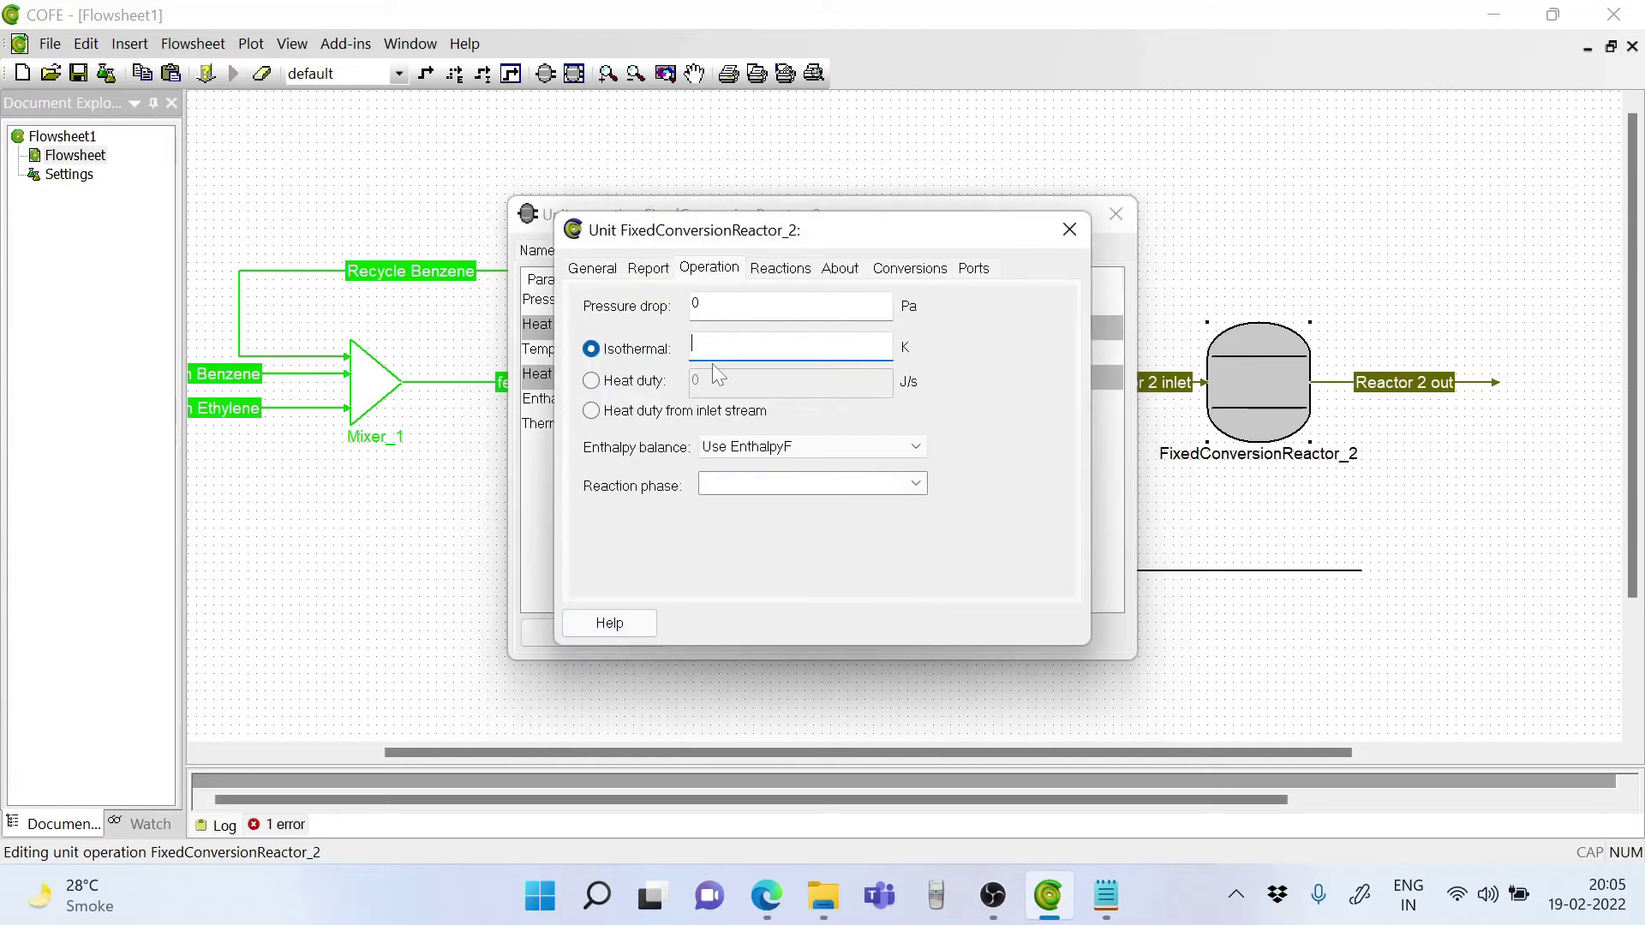
text(432)
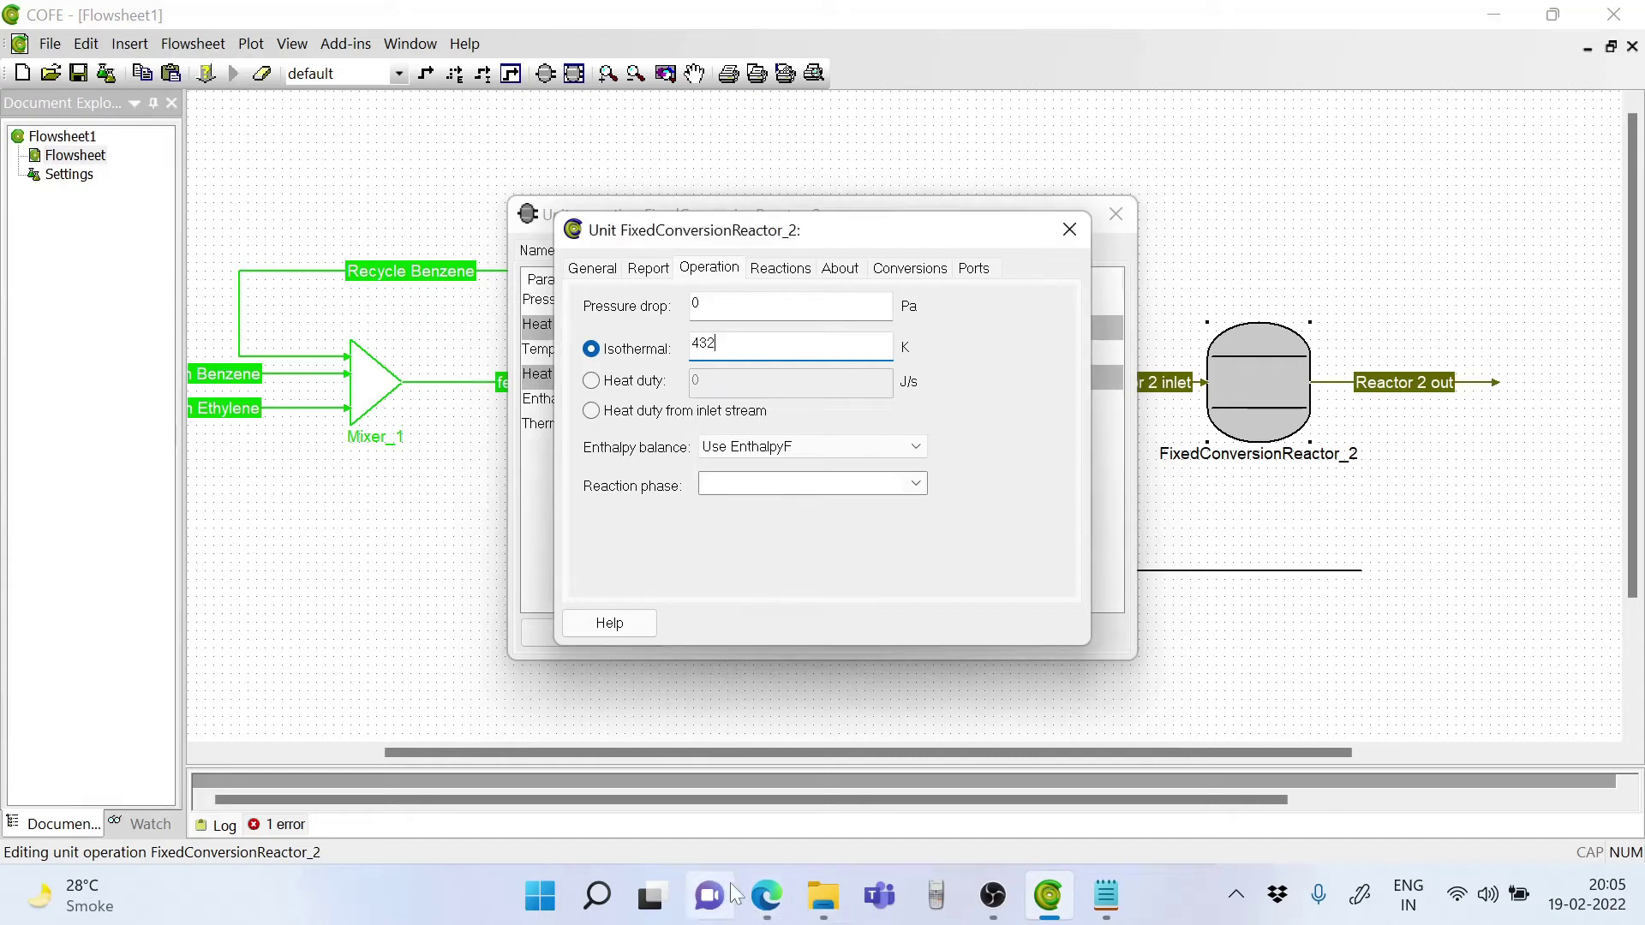
click(771, 911)
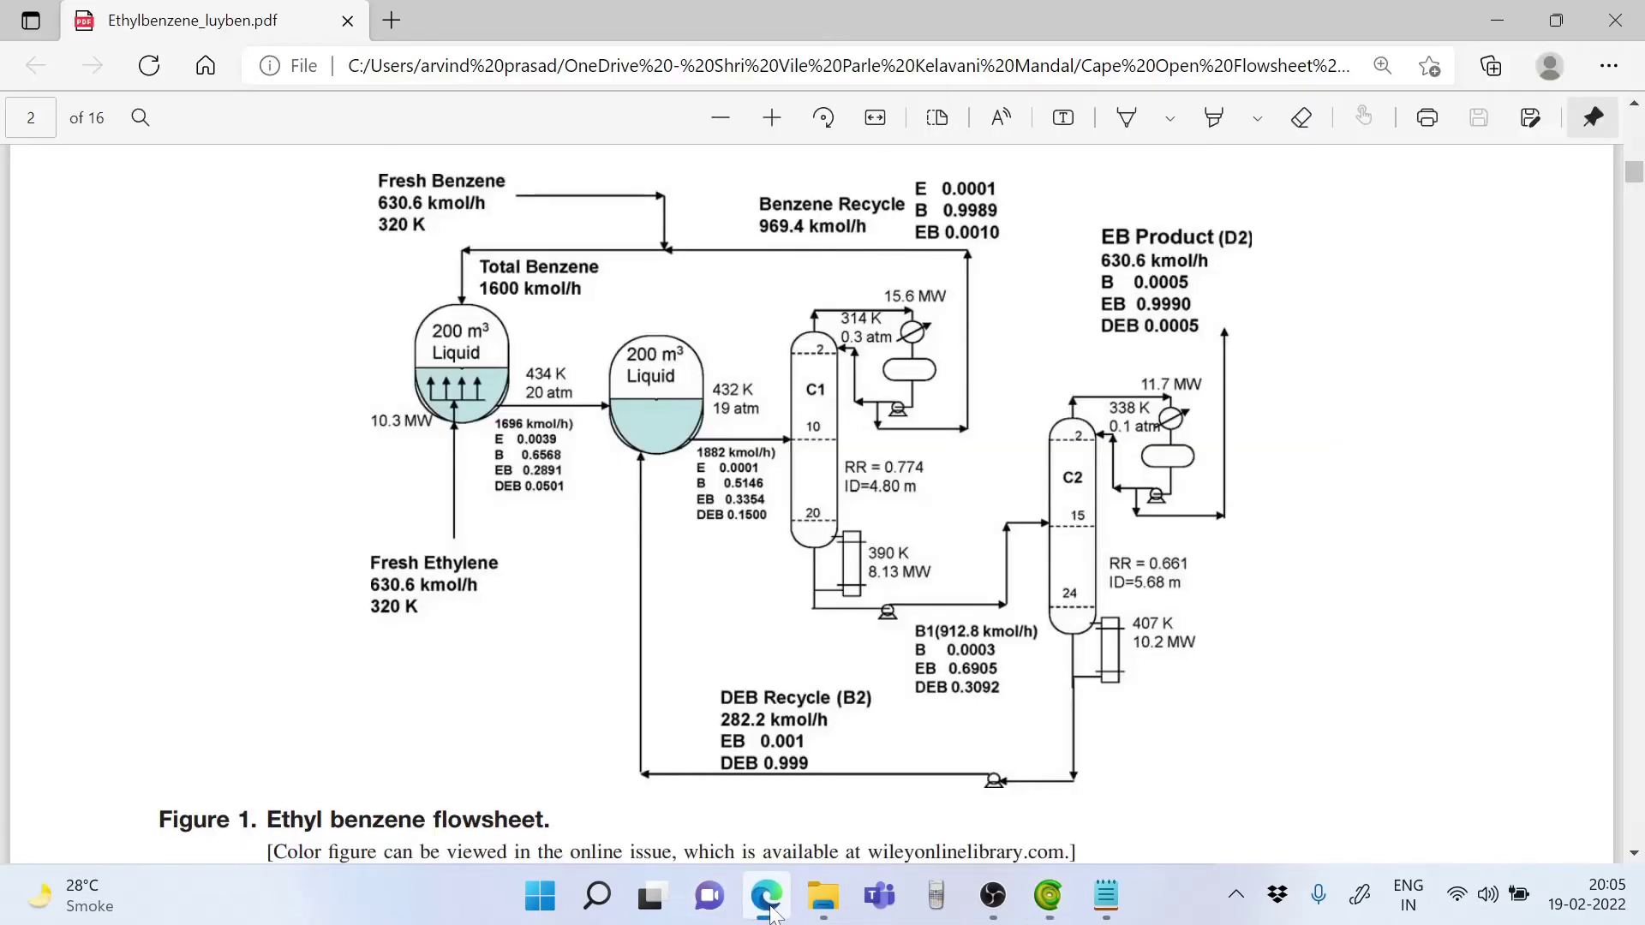
click(770, 911)
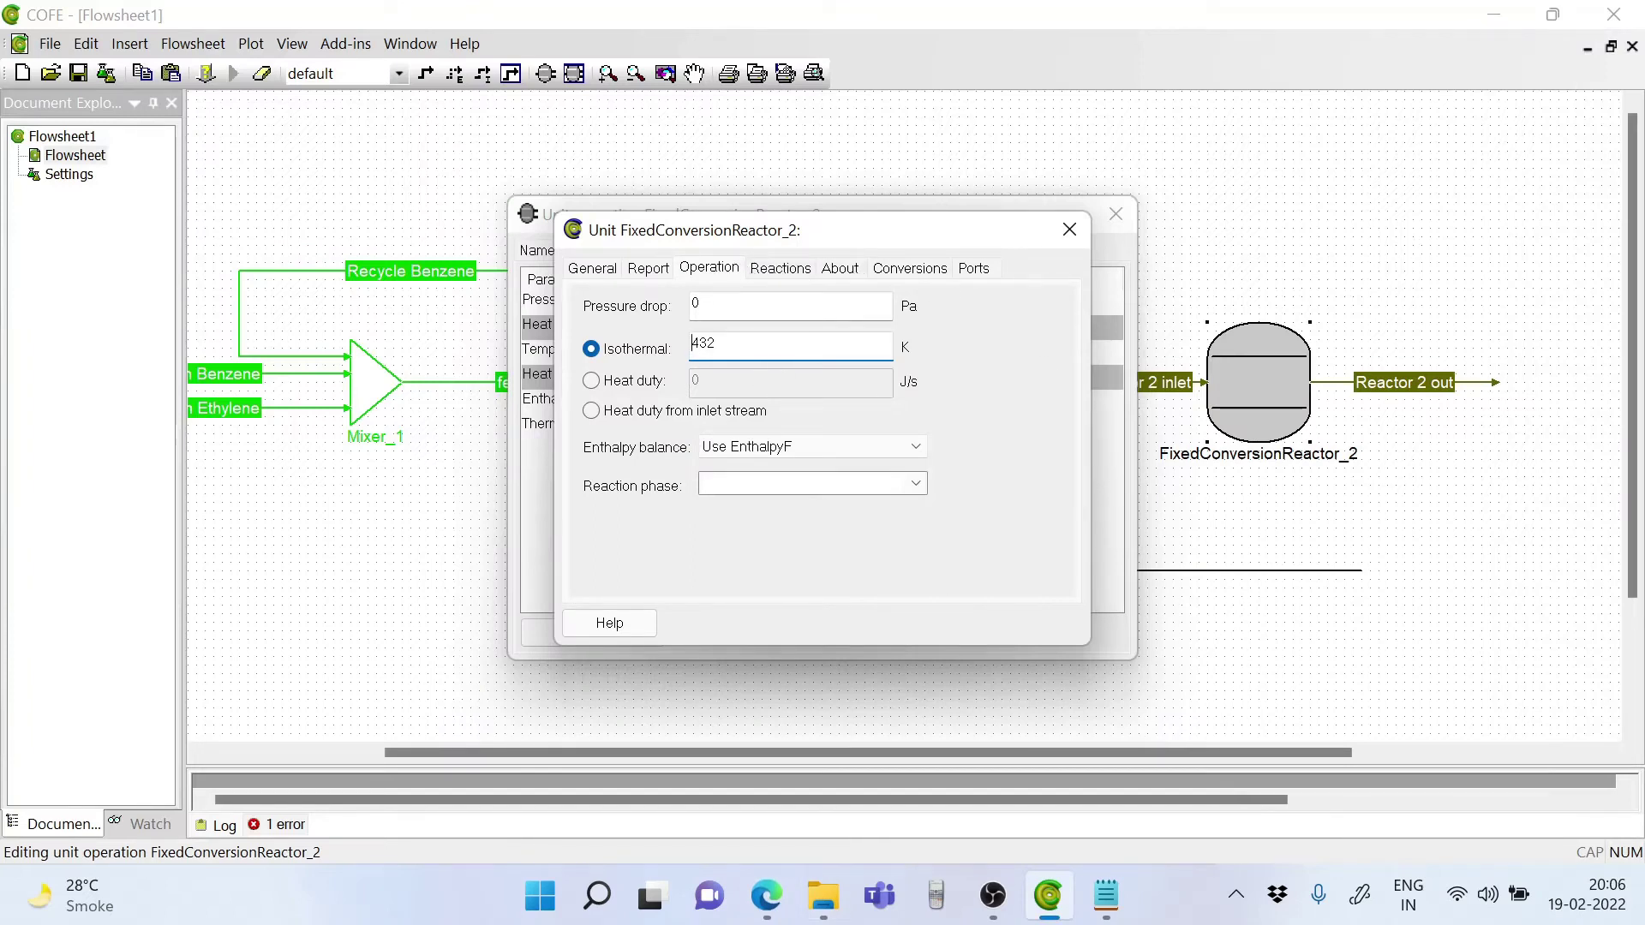
click(696, 305)
Add a reaction specification choosing reaction ID 3, specified by Extent in mol/s.
click(782, 268)
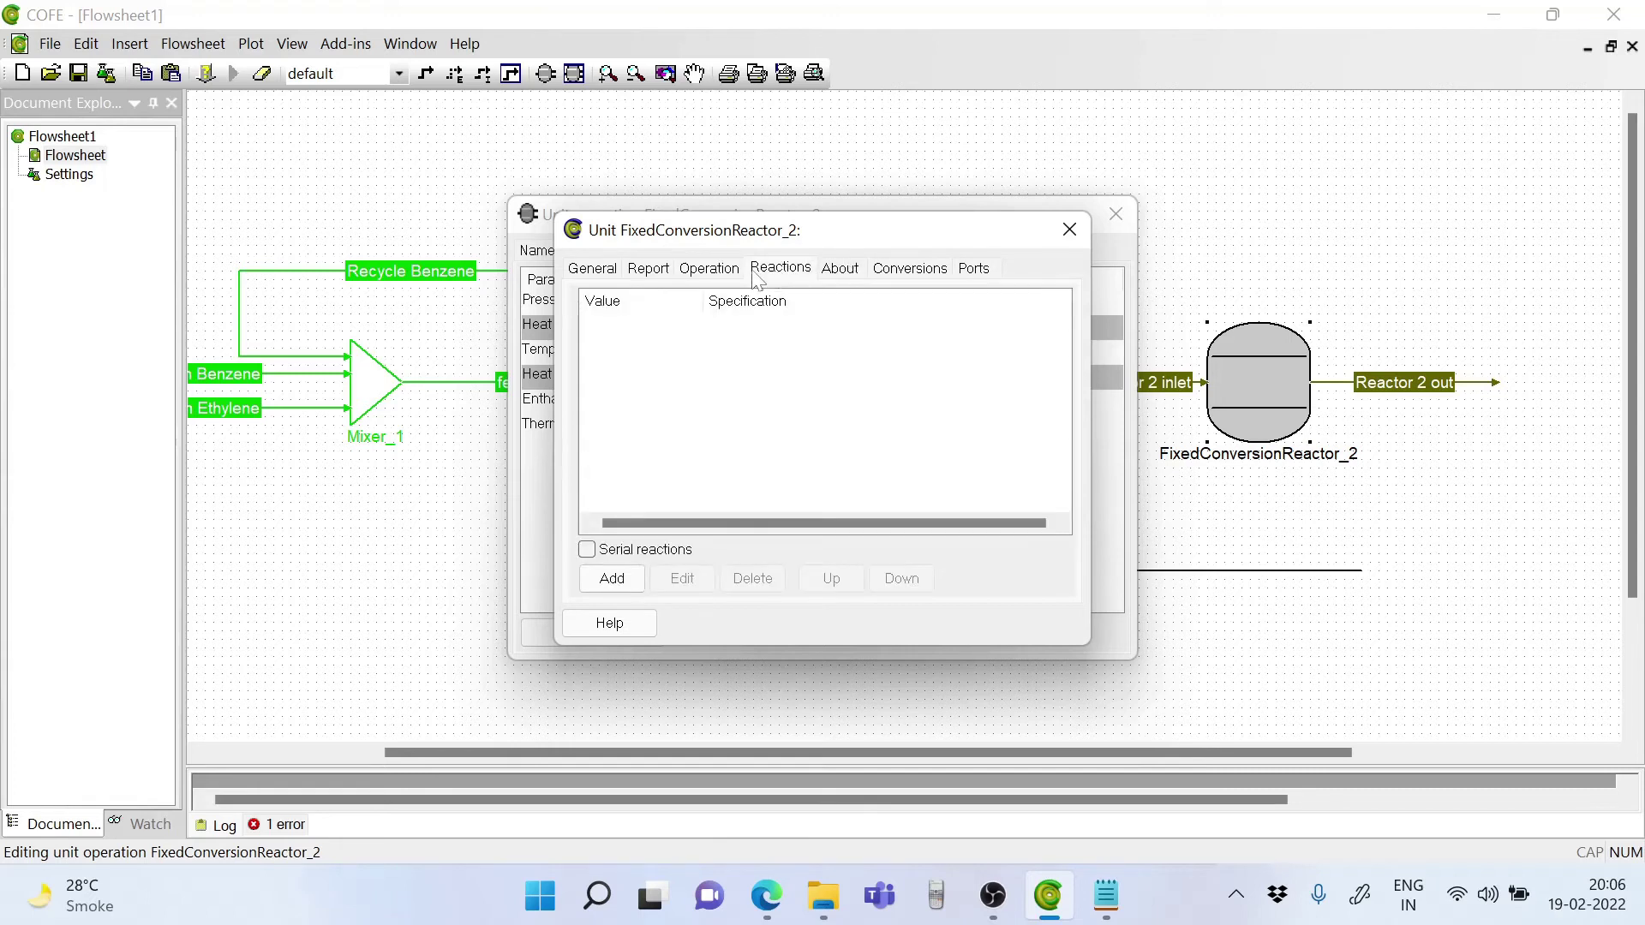
click(611, 579)
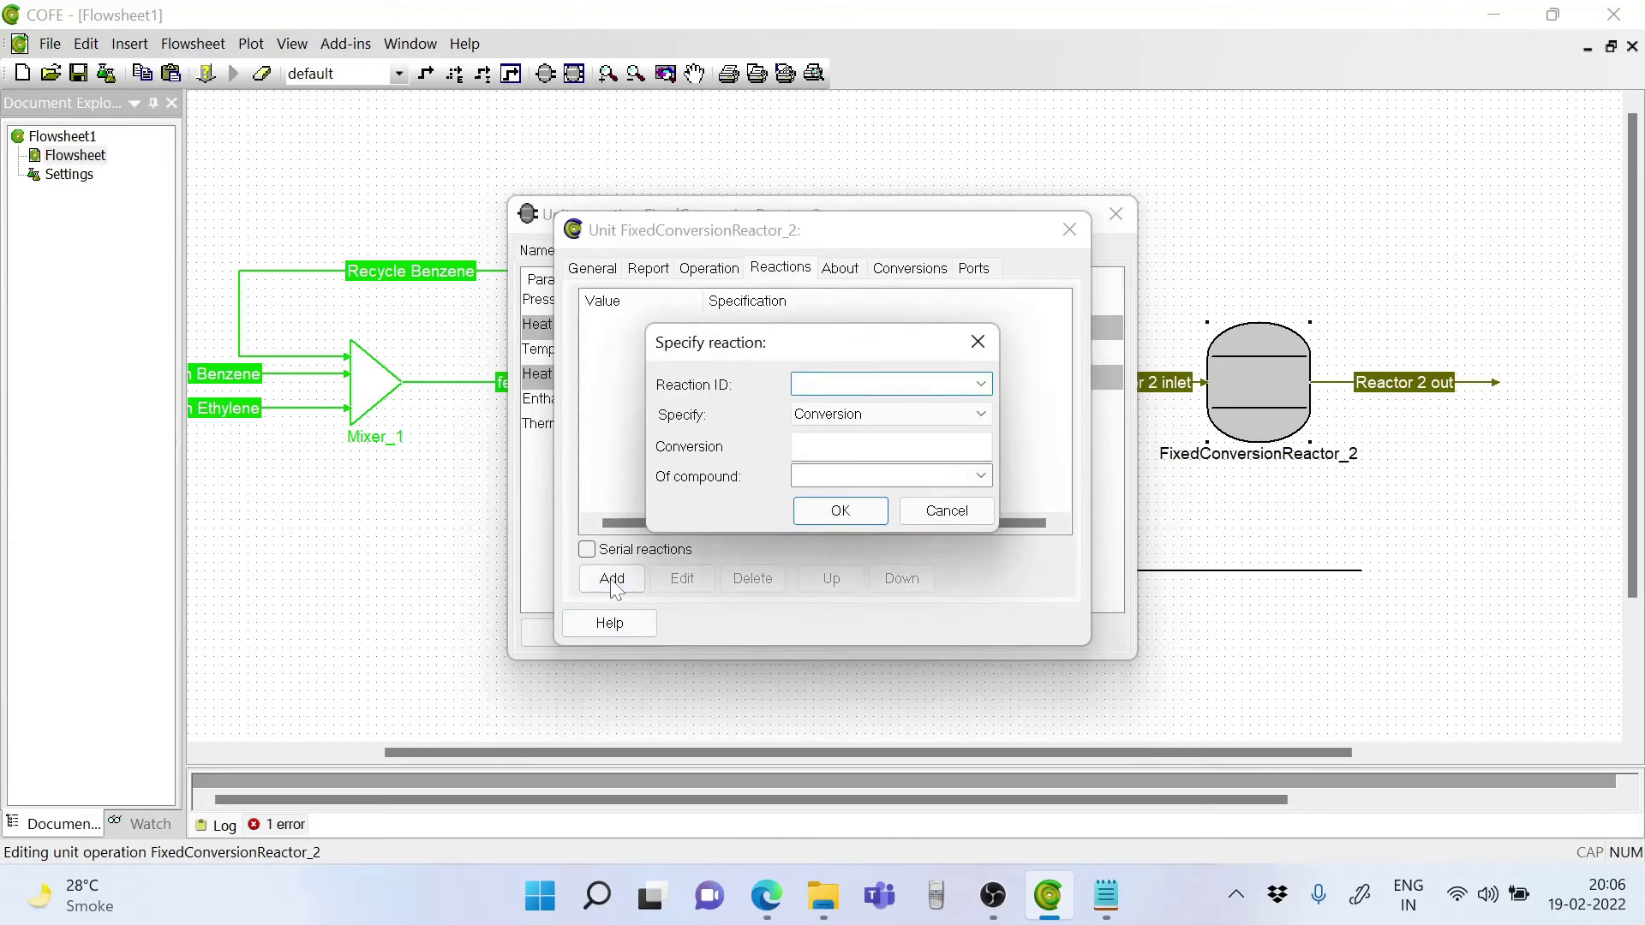
click(982, 385)
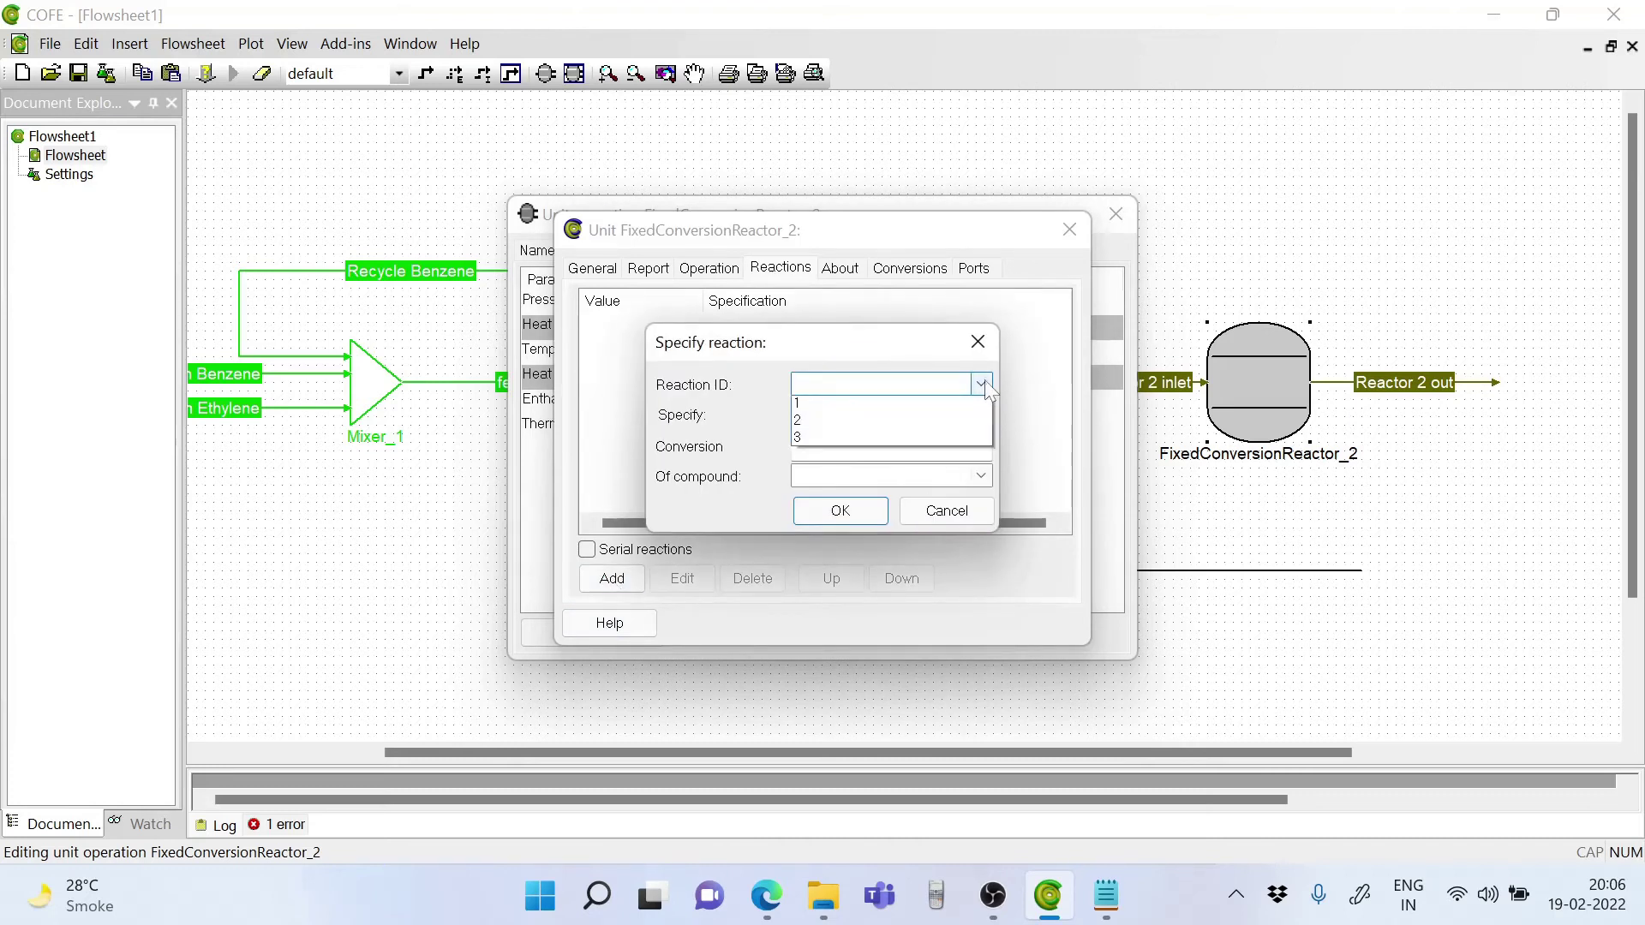
click(815, 438)
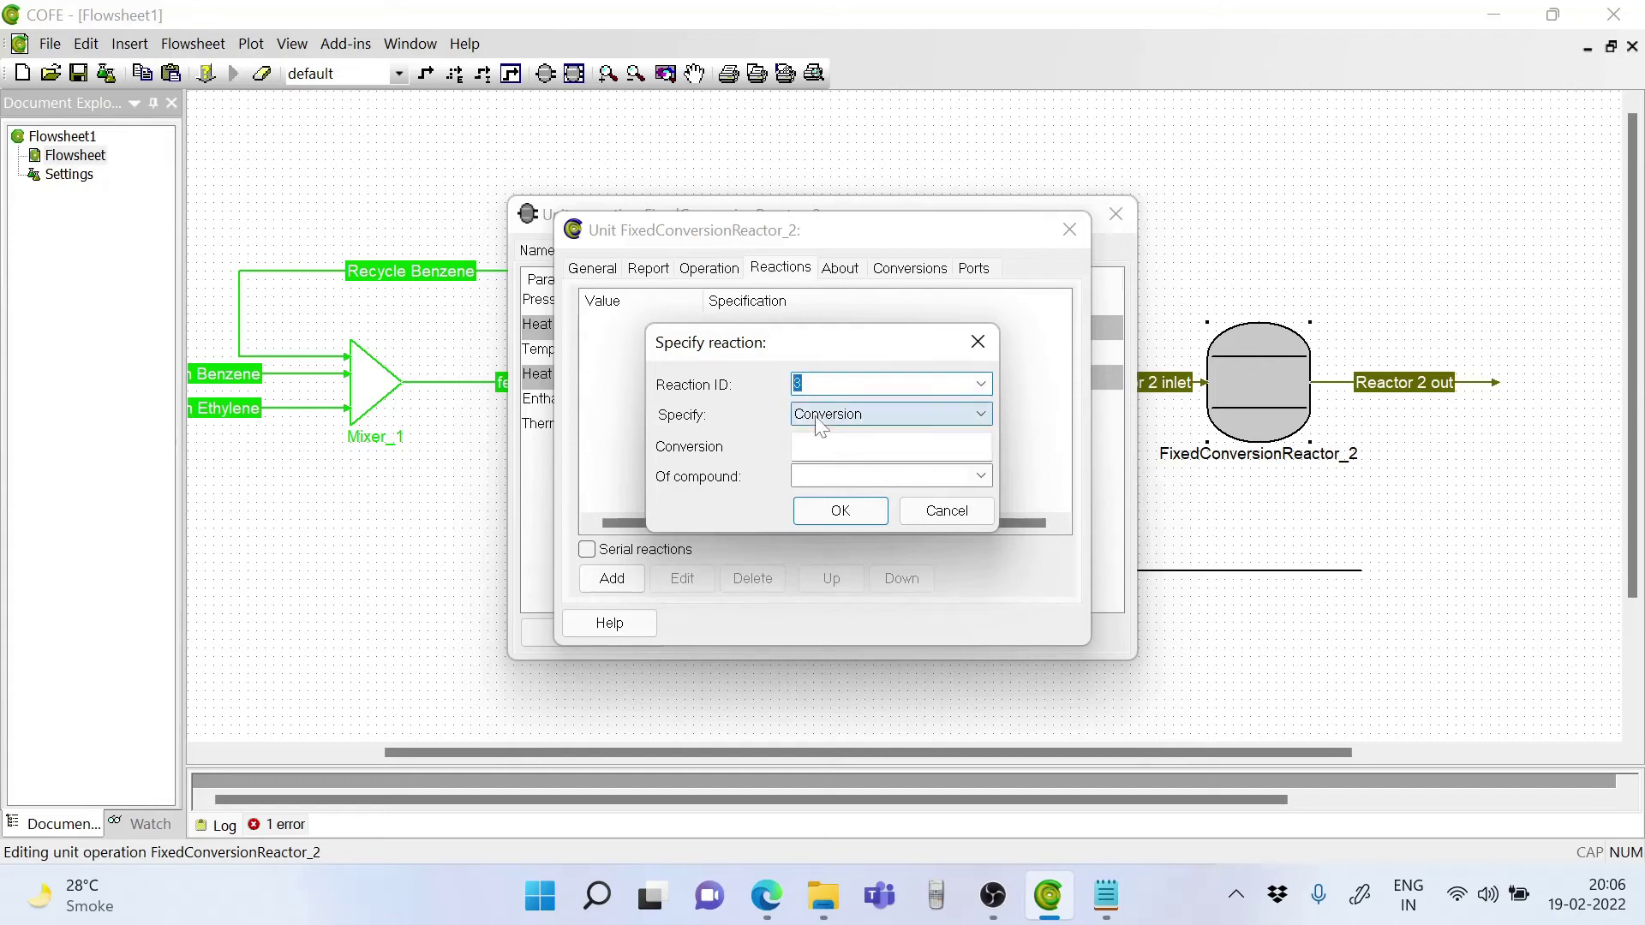
click(979, 415)
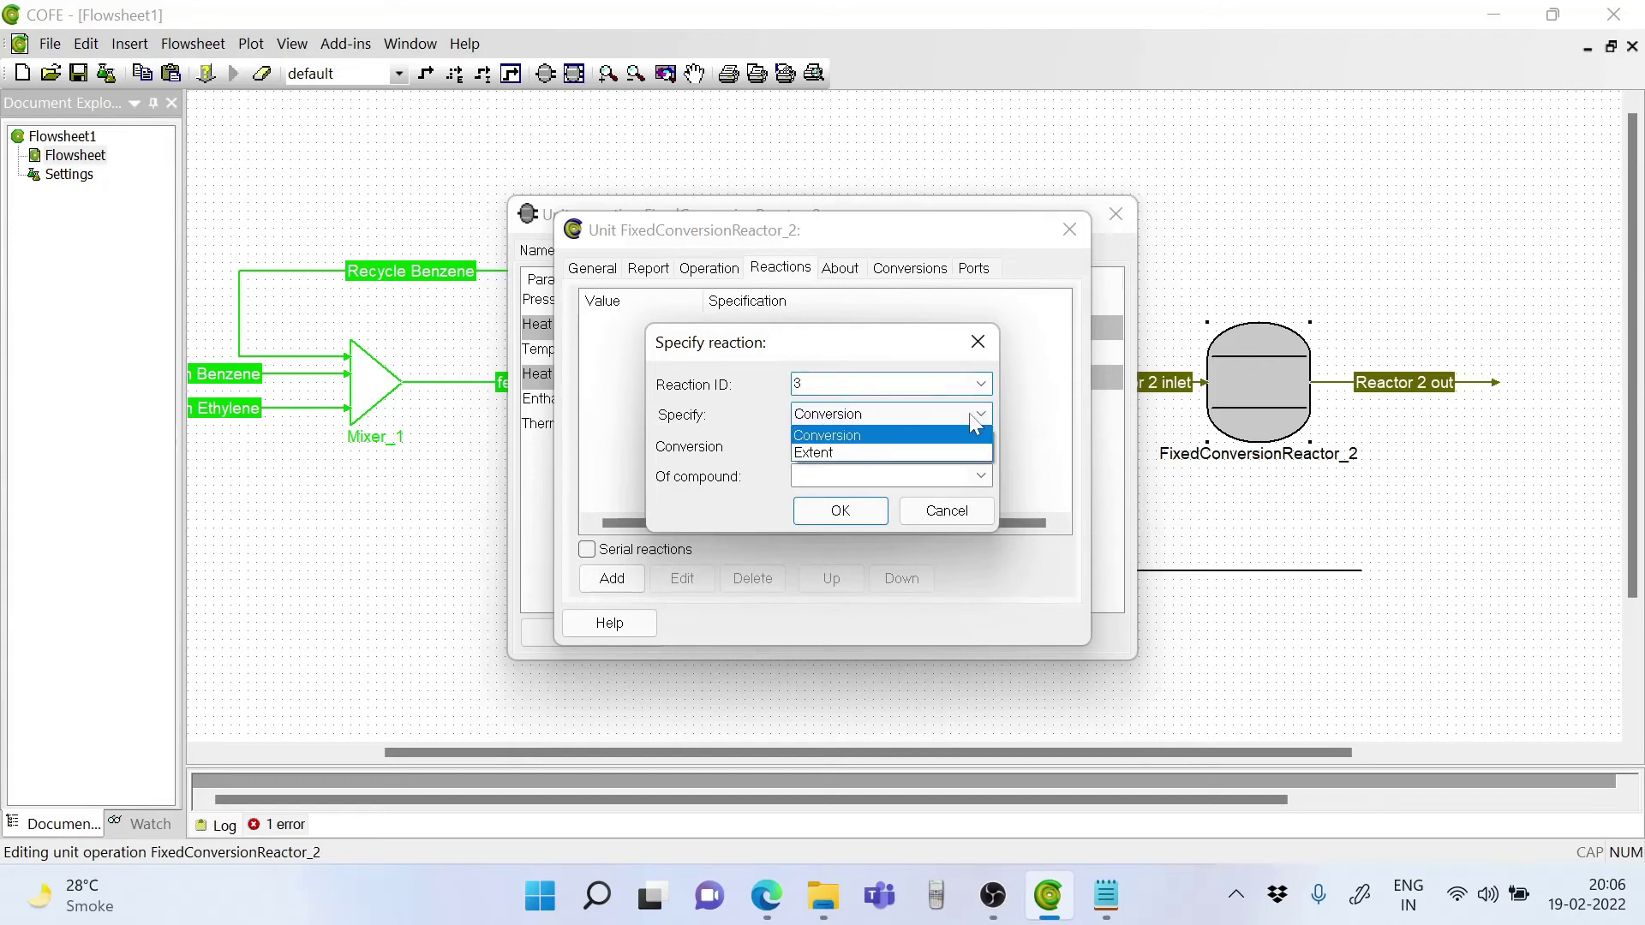
click(865, 451)
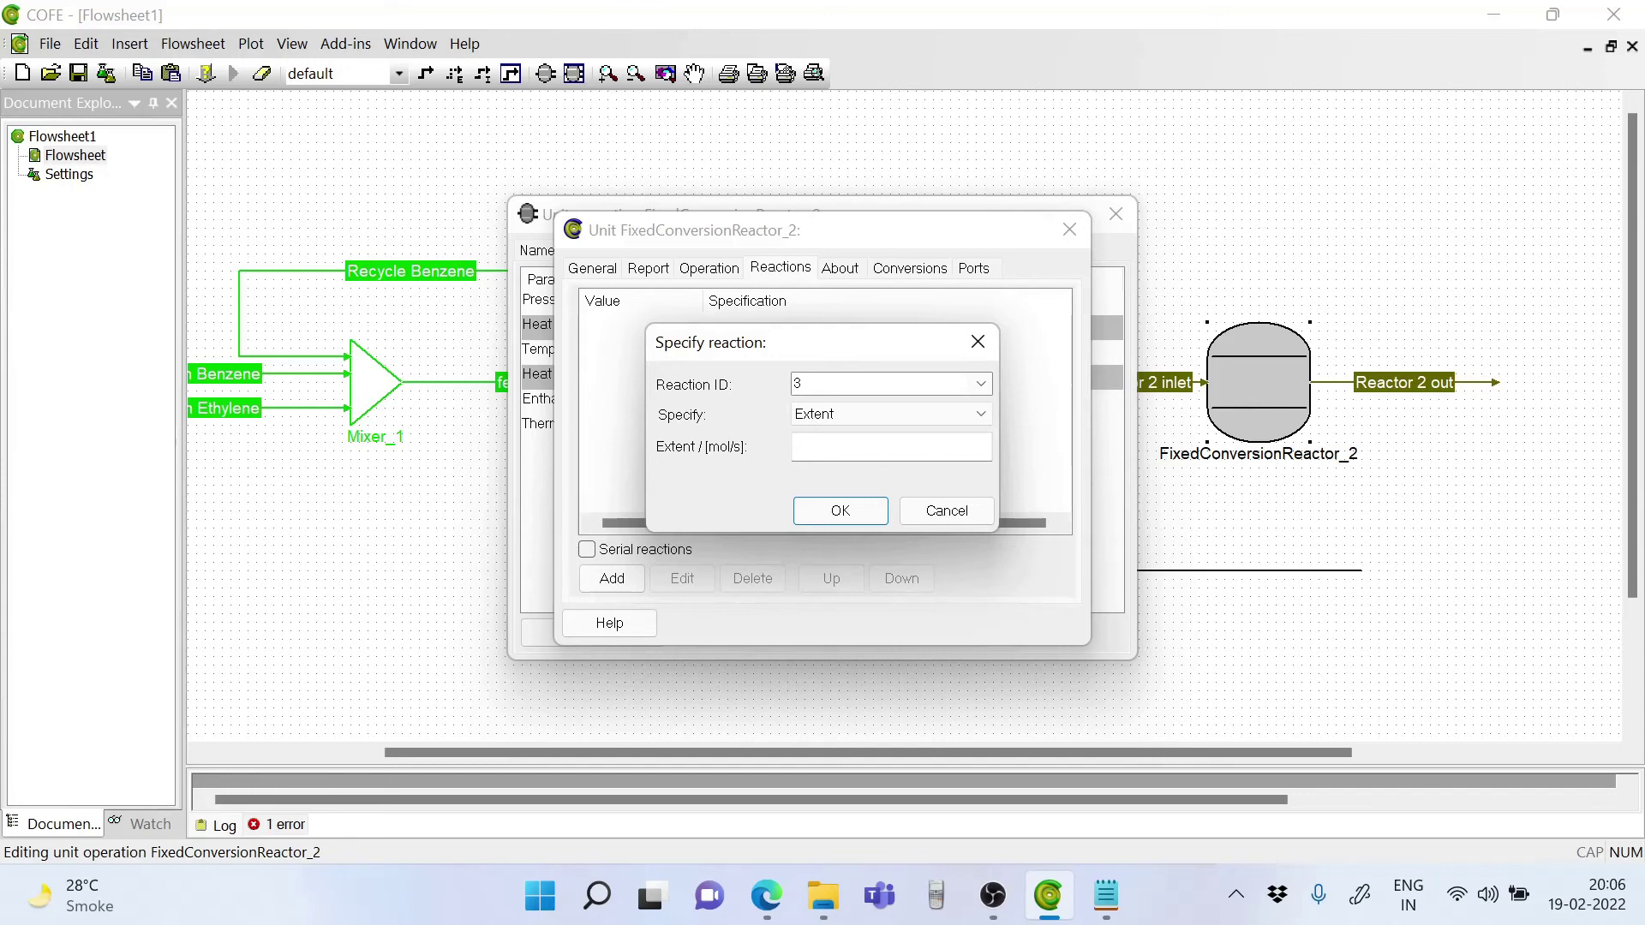
click(891, 447)
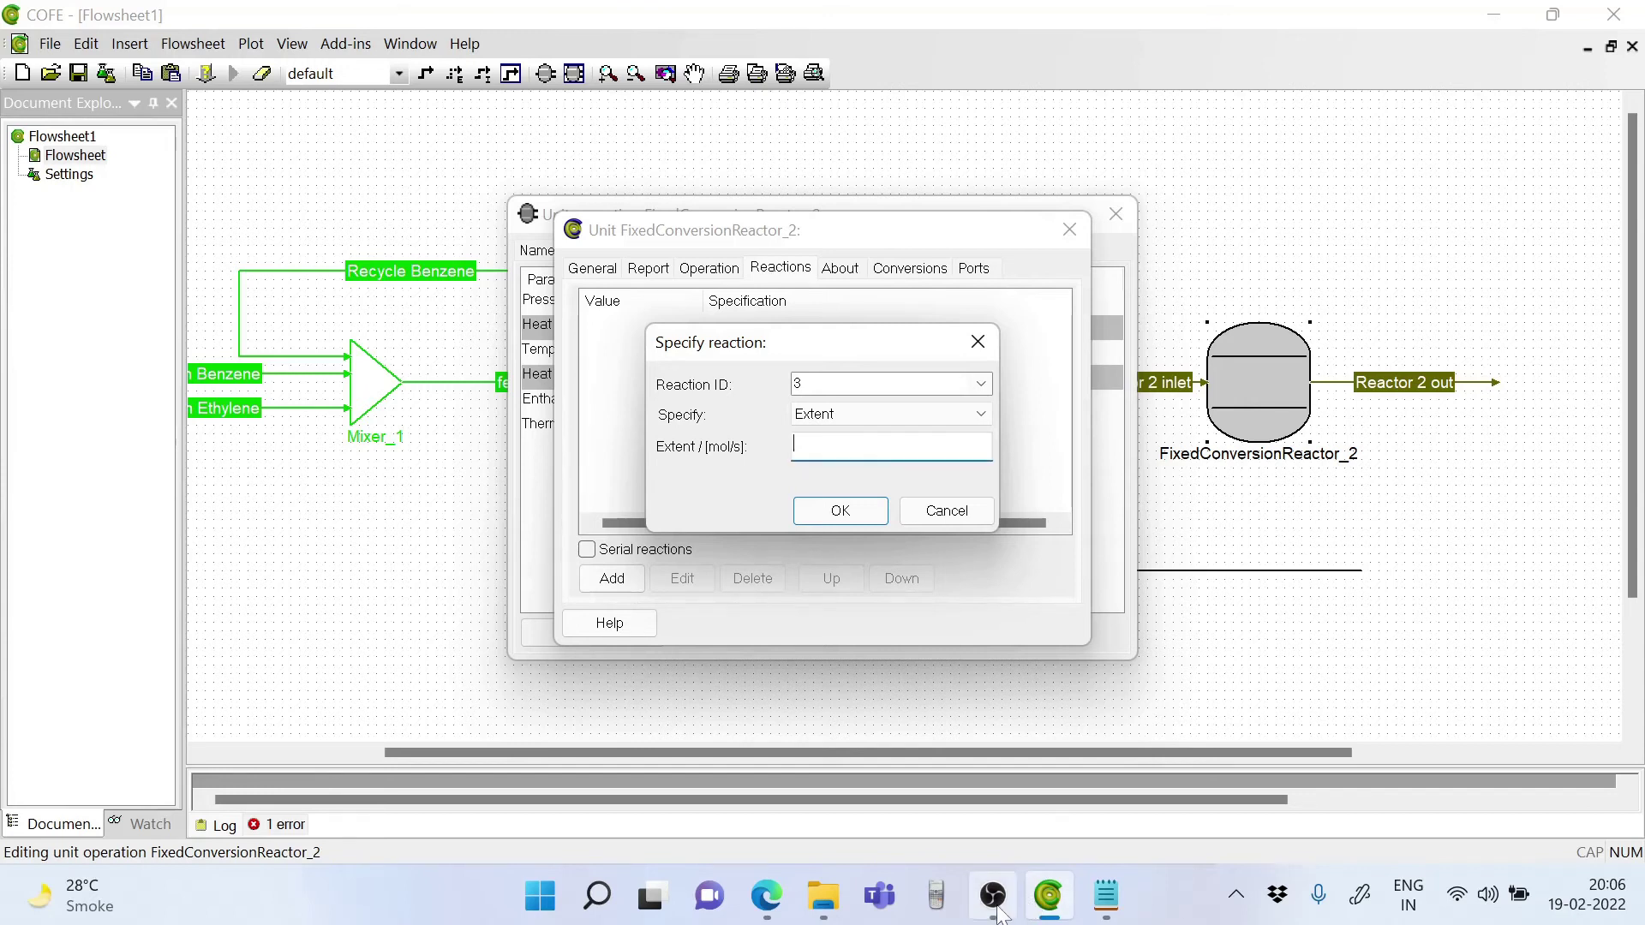
Copy the computed flow value 81.2808 from Notepad.
click(1103, 909)
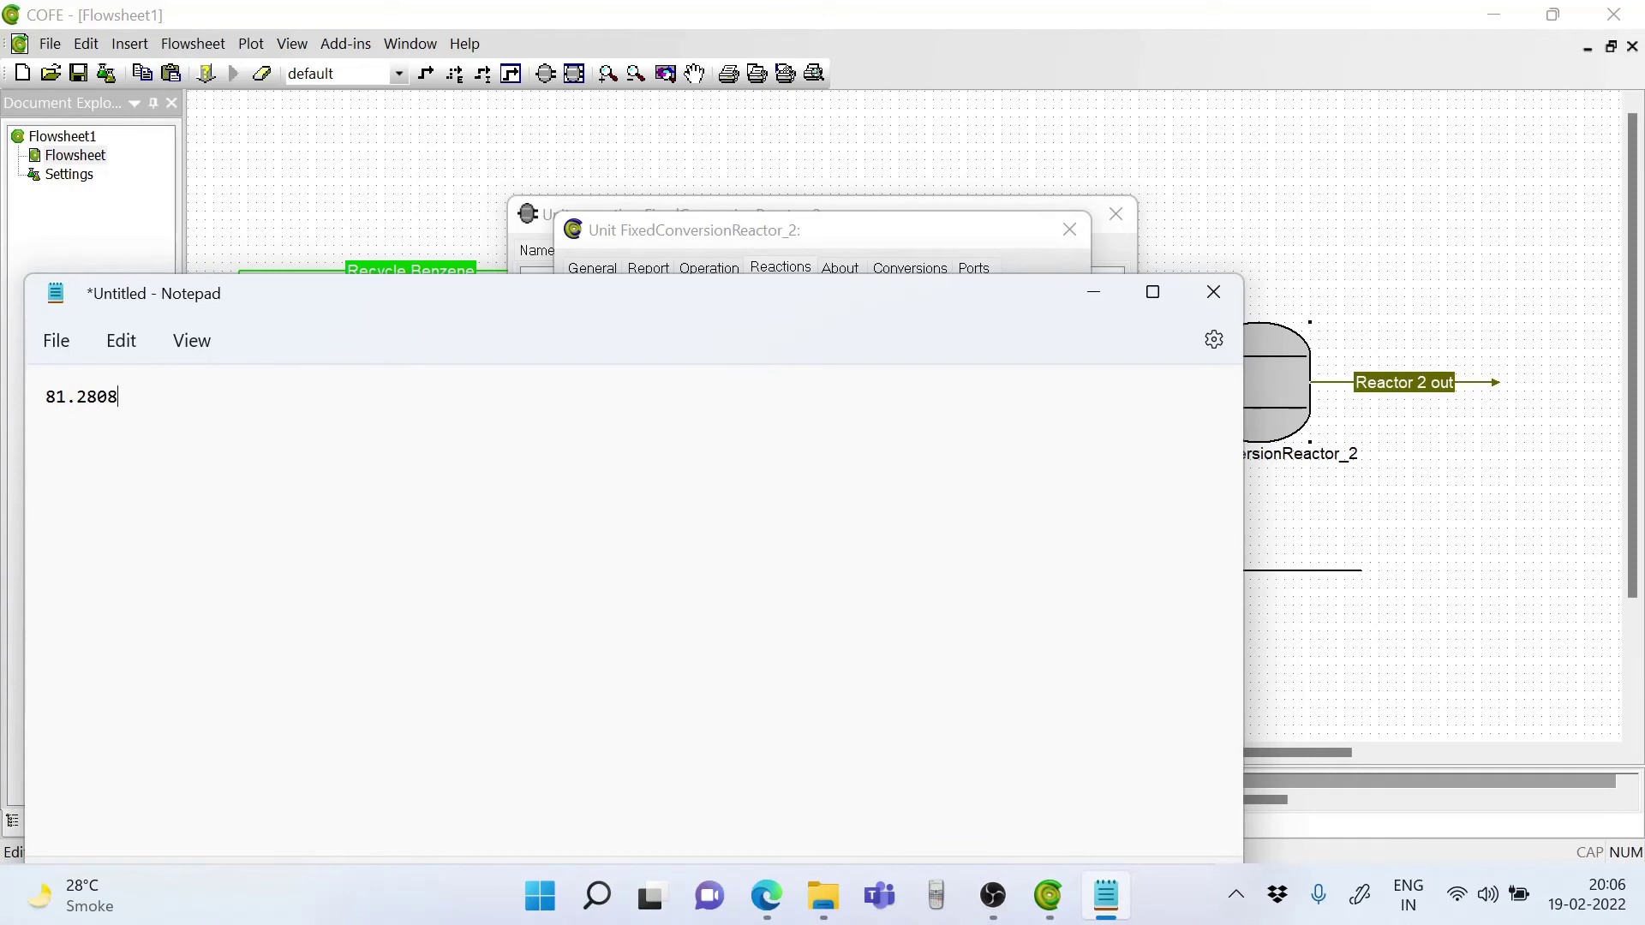
drag(119, 397, 49, 402)
key(ctrl+c)
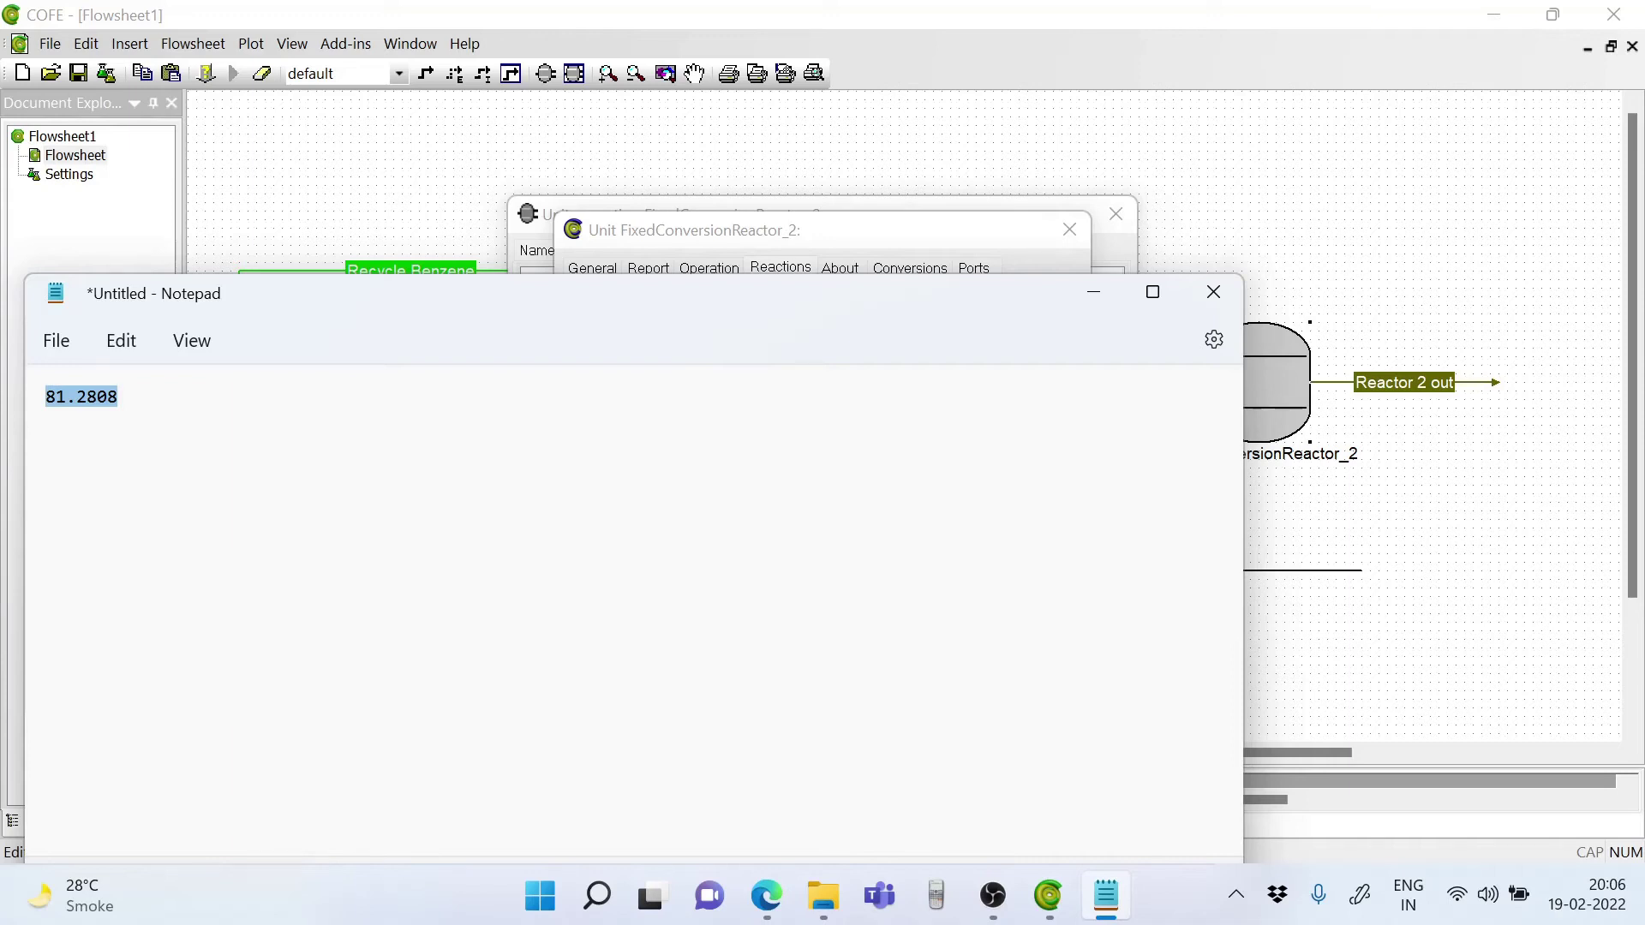
In the Casio calculator, compute 81.2808 × 1000.
click(936, 896)
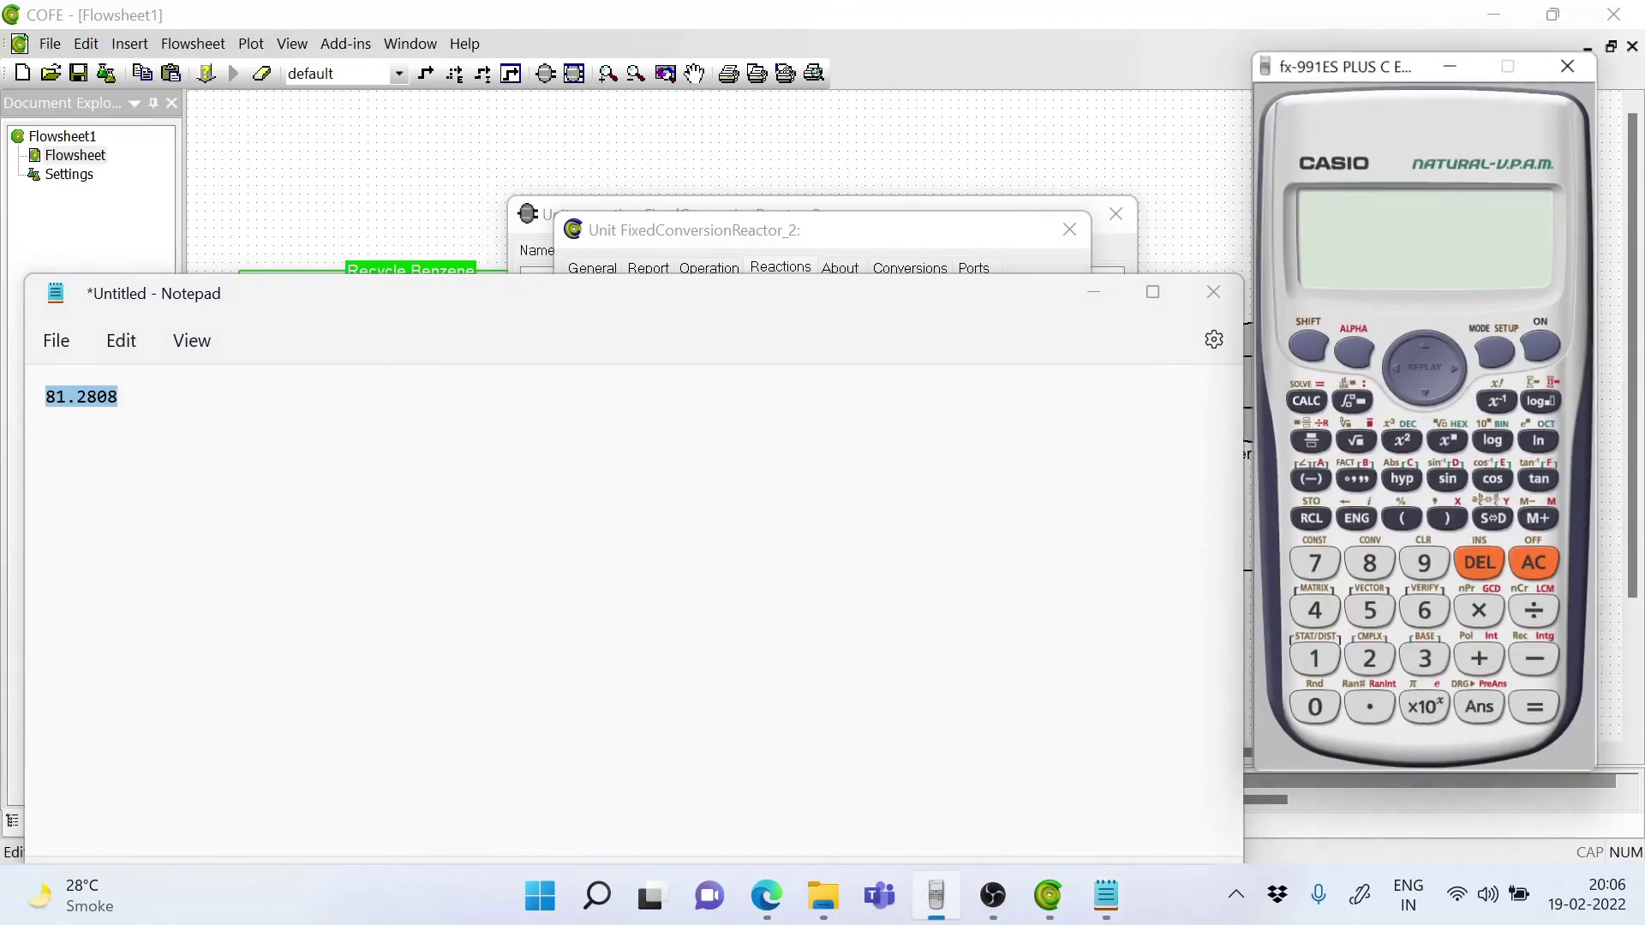
click(1370, 567)
click(1313, 664)
click(1370, 715)
click(1370, 664)
click(1368, 568)
click(1314, 713)
click(1370, 567)
click(1482, 616)
click(1314, 664)
click(1315, 713)
click(1315, 713)
Divide by 3600 to get 22.578 in decimal, then close the calculator and Notepad.
click(1314, 713)
click(1538, 711)
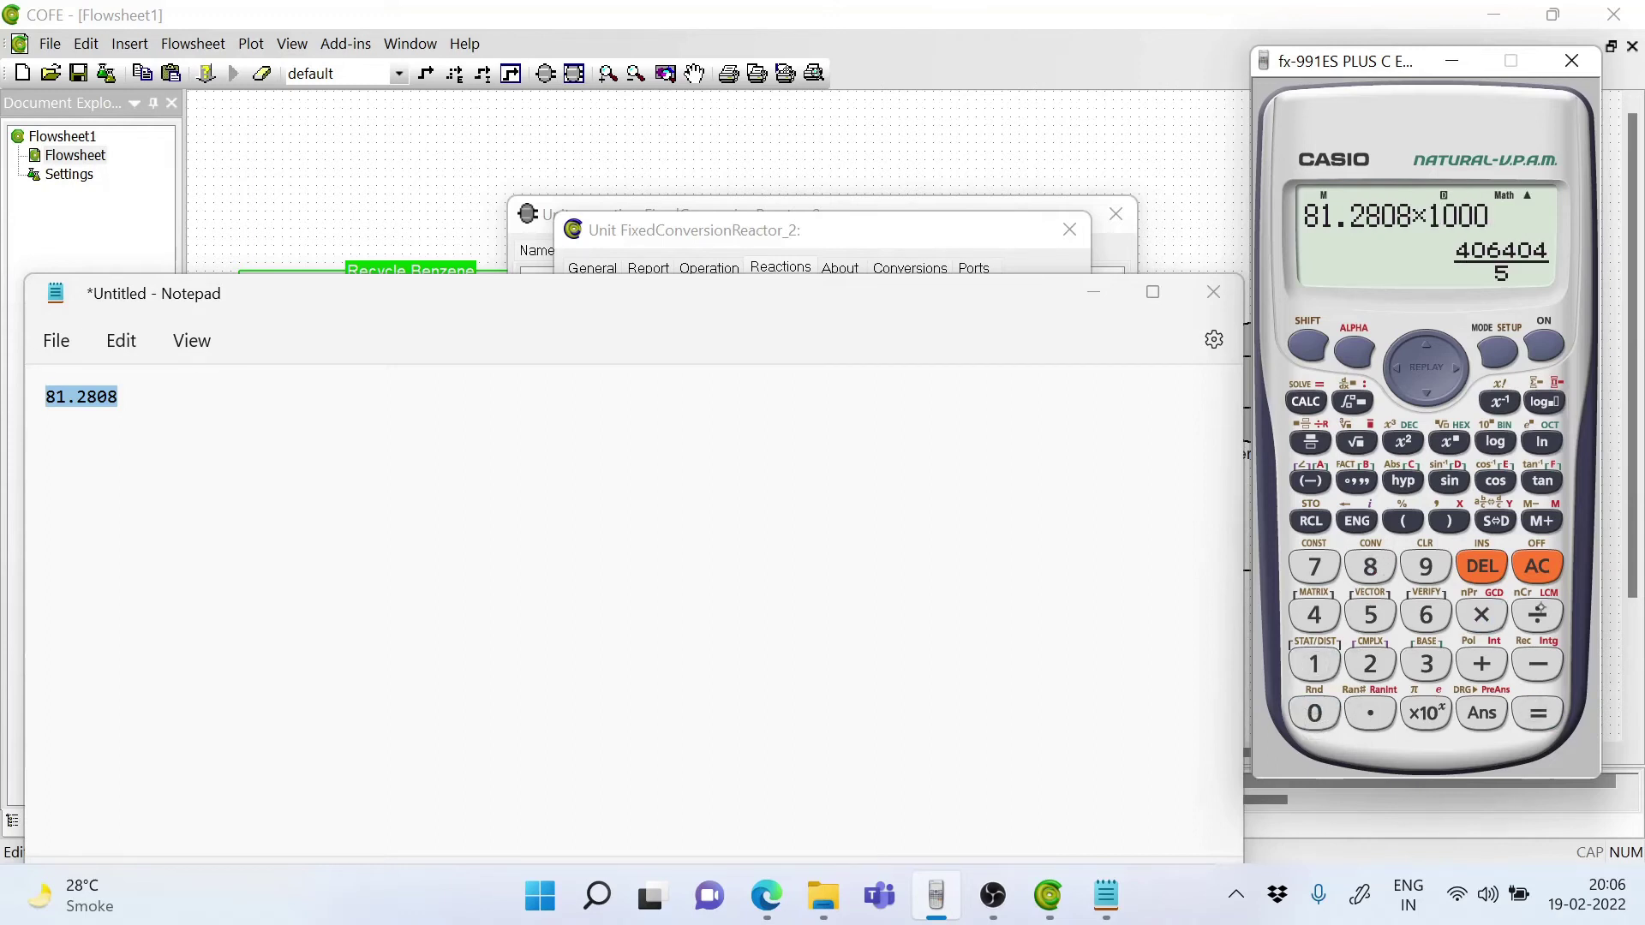
click(1538, 616)
click(1427, 664)
click(1426, 615)
click(1315, 712)
click(1315, 713)
click(1534, 711)
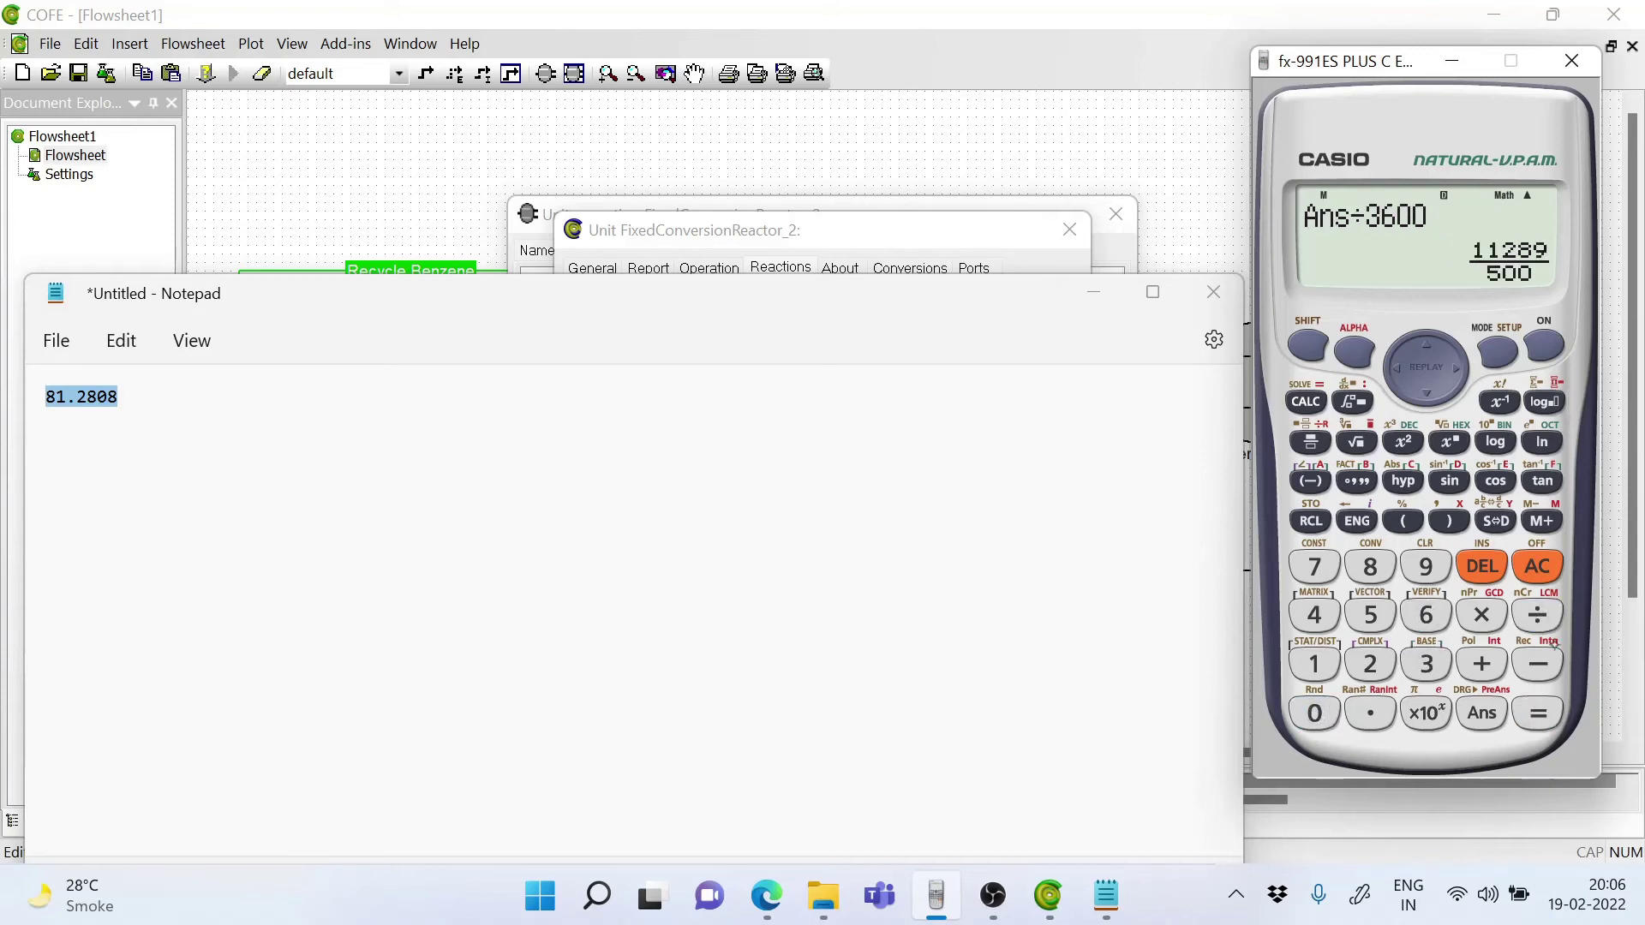
click(1496, 521)
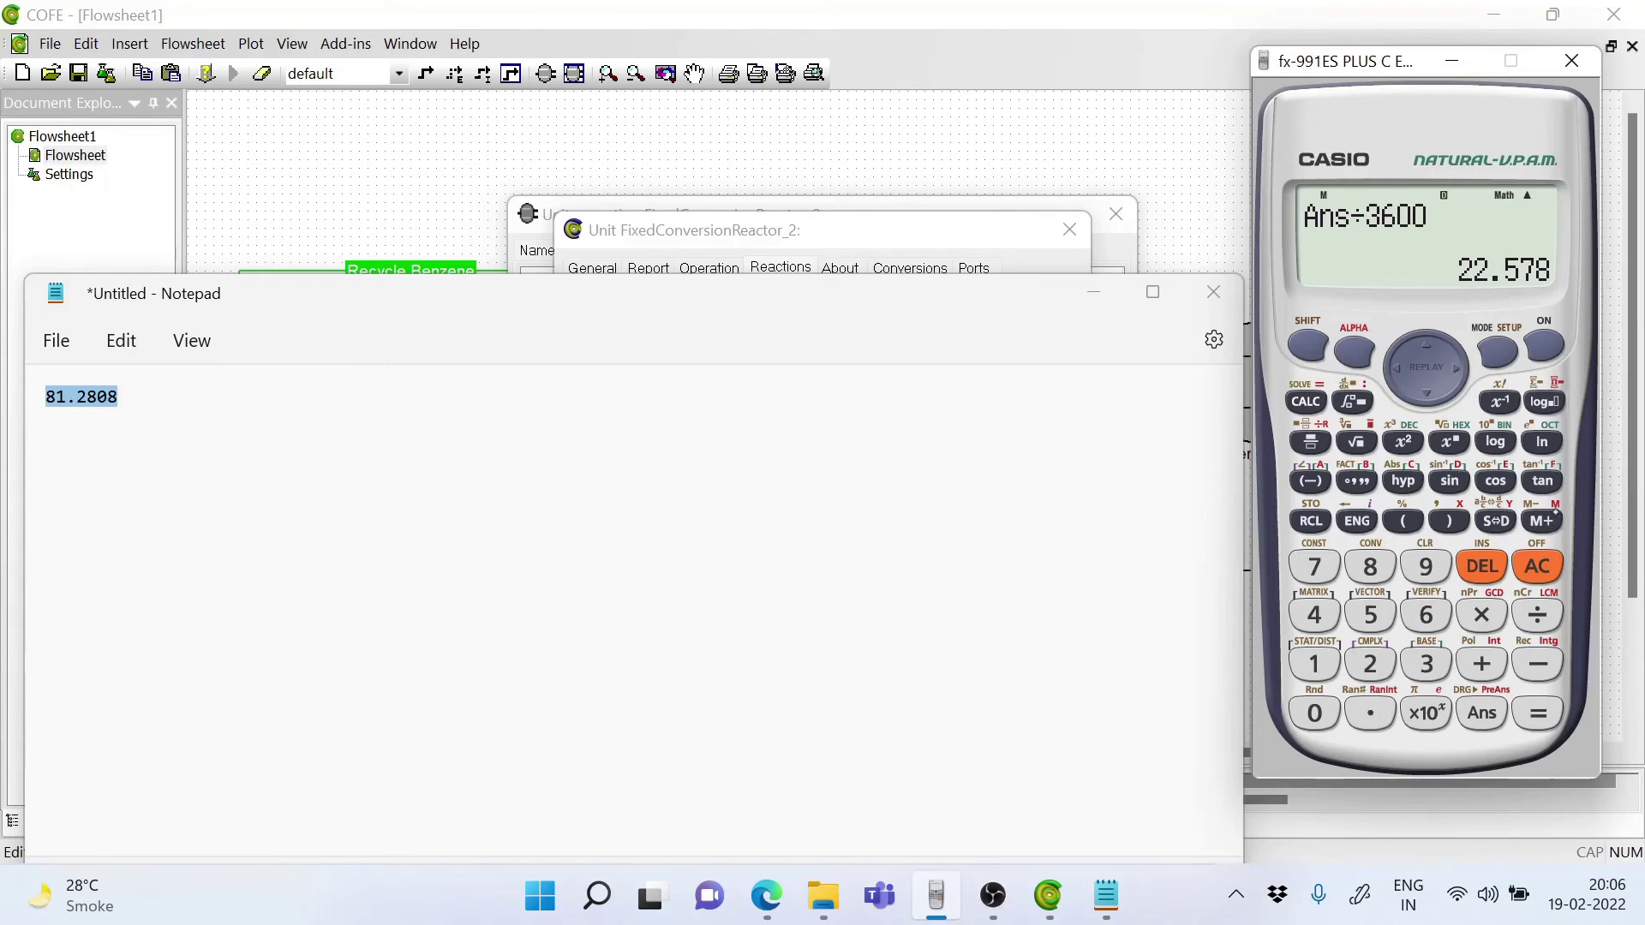
click(1570, 62)
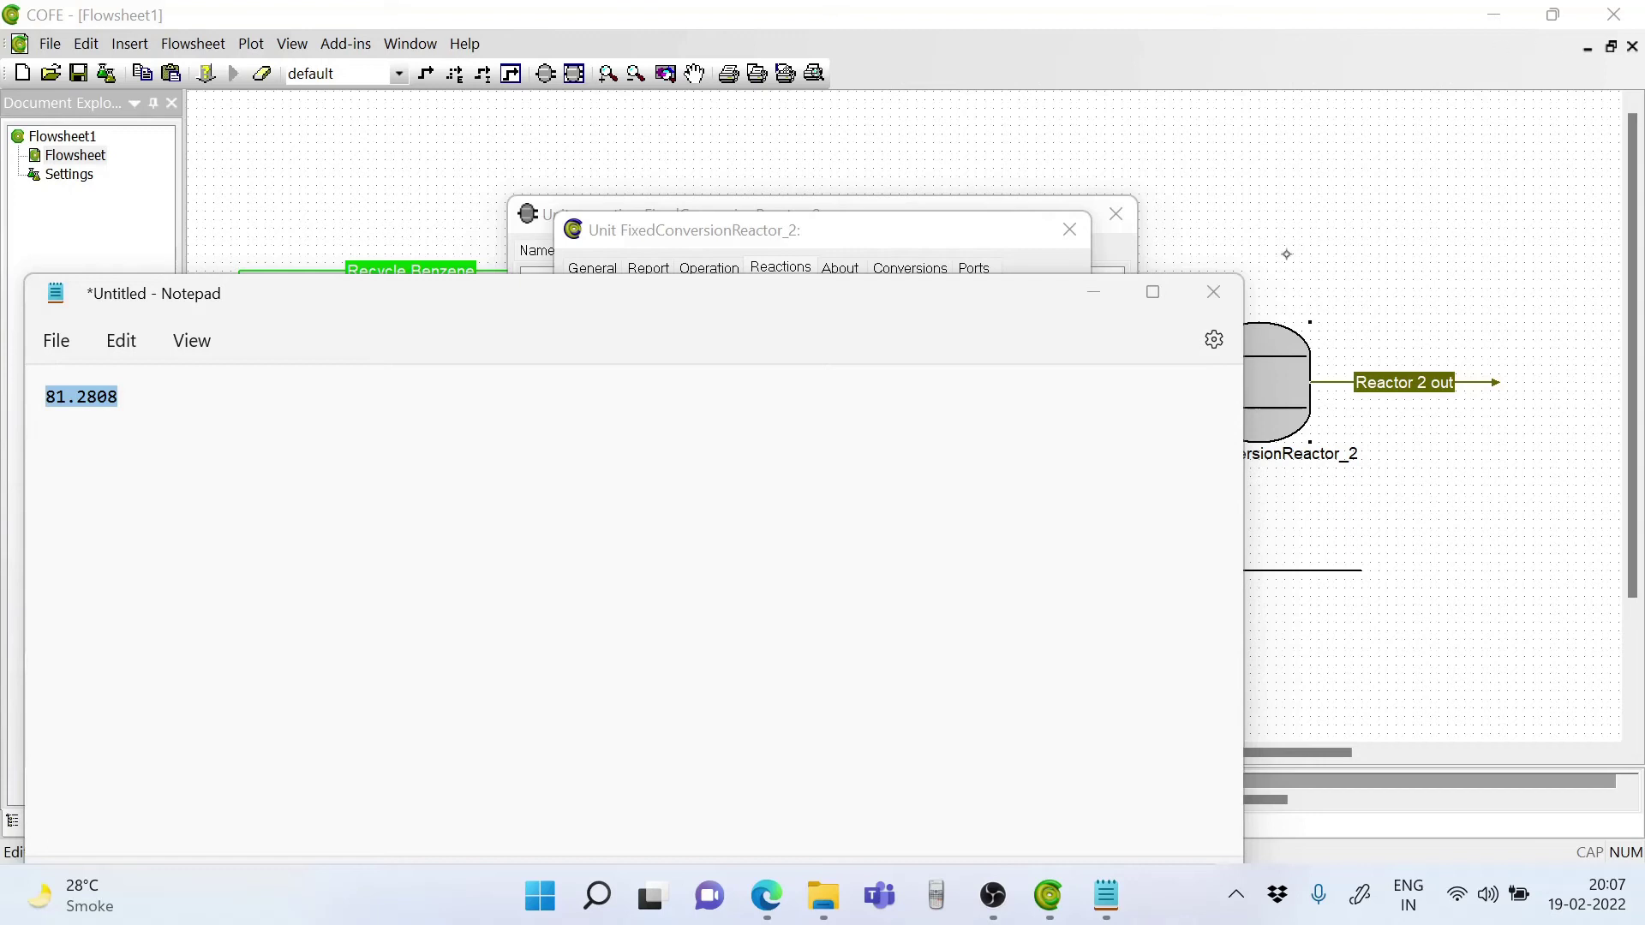
click(1211, 292)
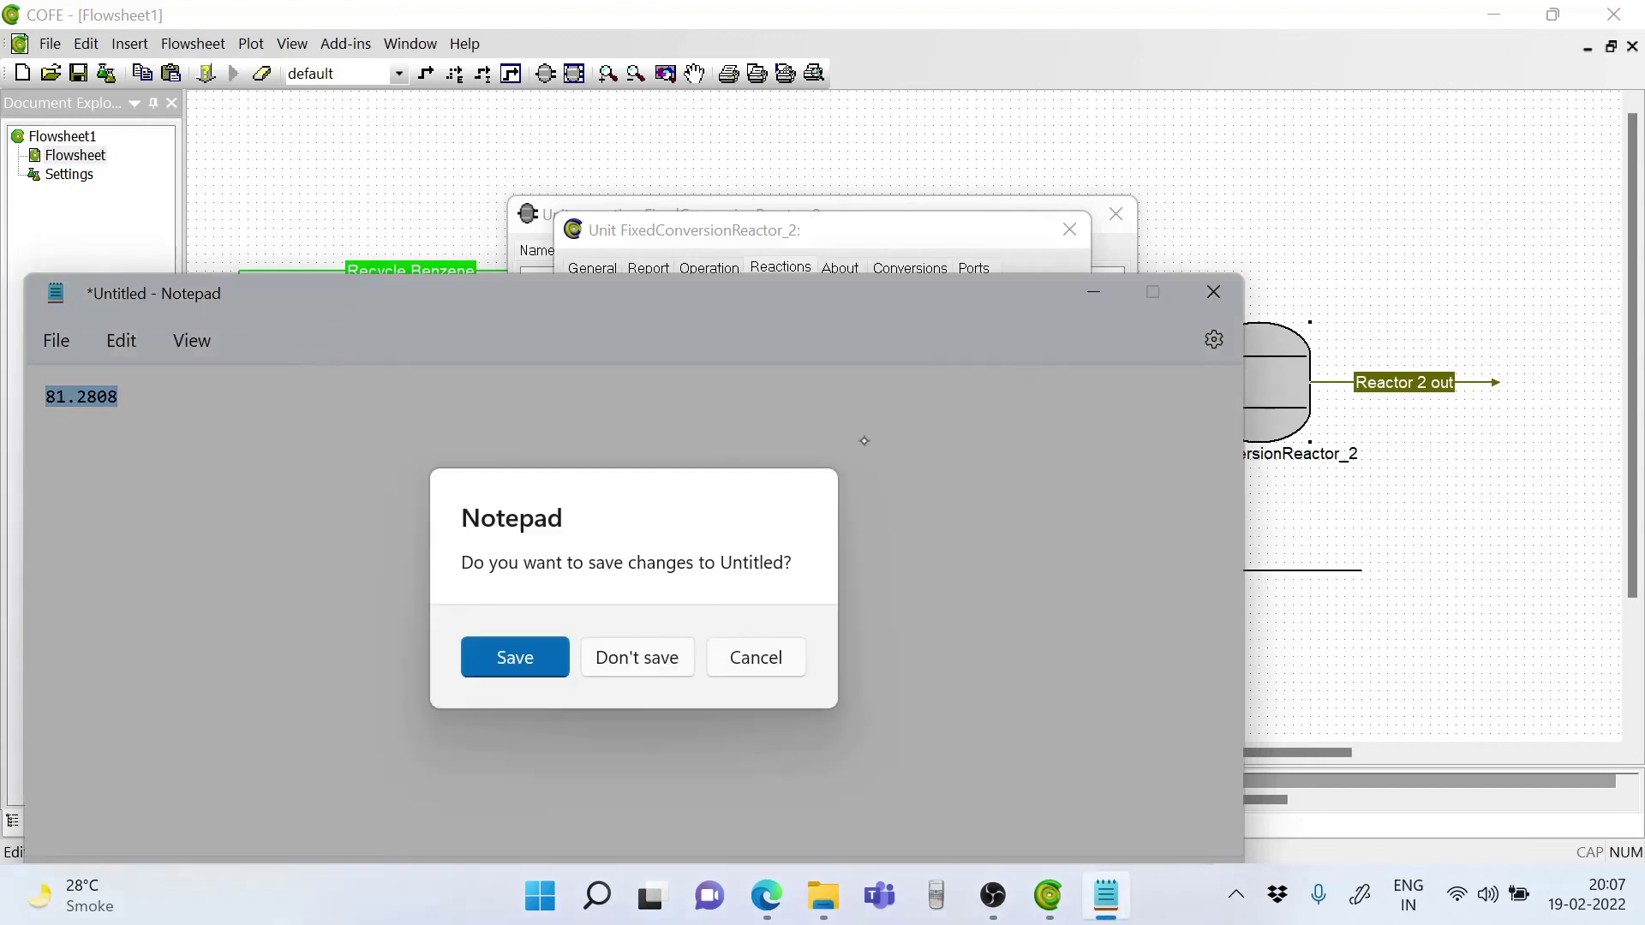
Discard the Notepad note, enter a 22.578 mol/s extent for reaction 3, and close the reactor dialogs.
click(635, 657)
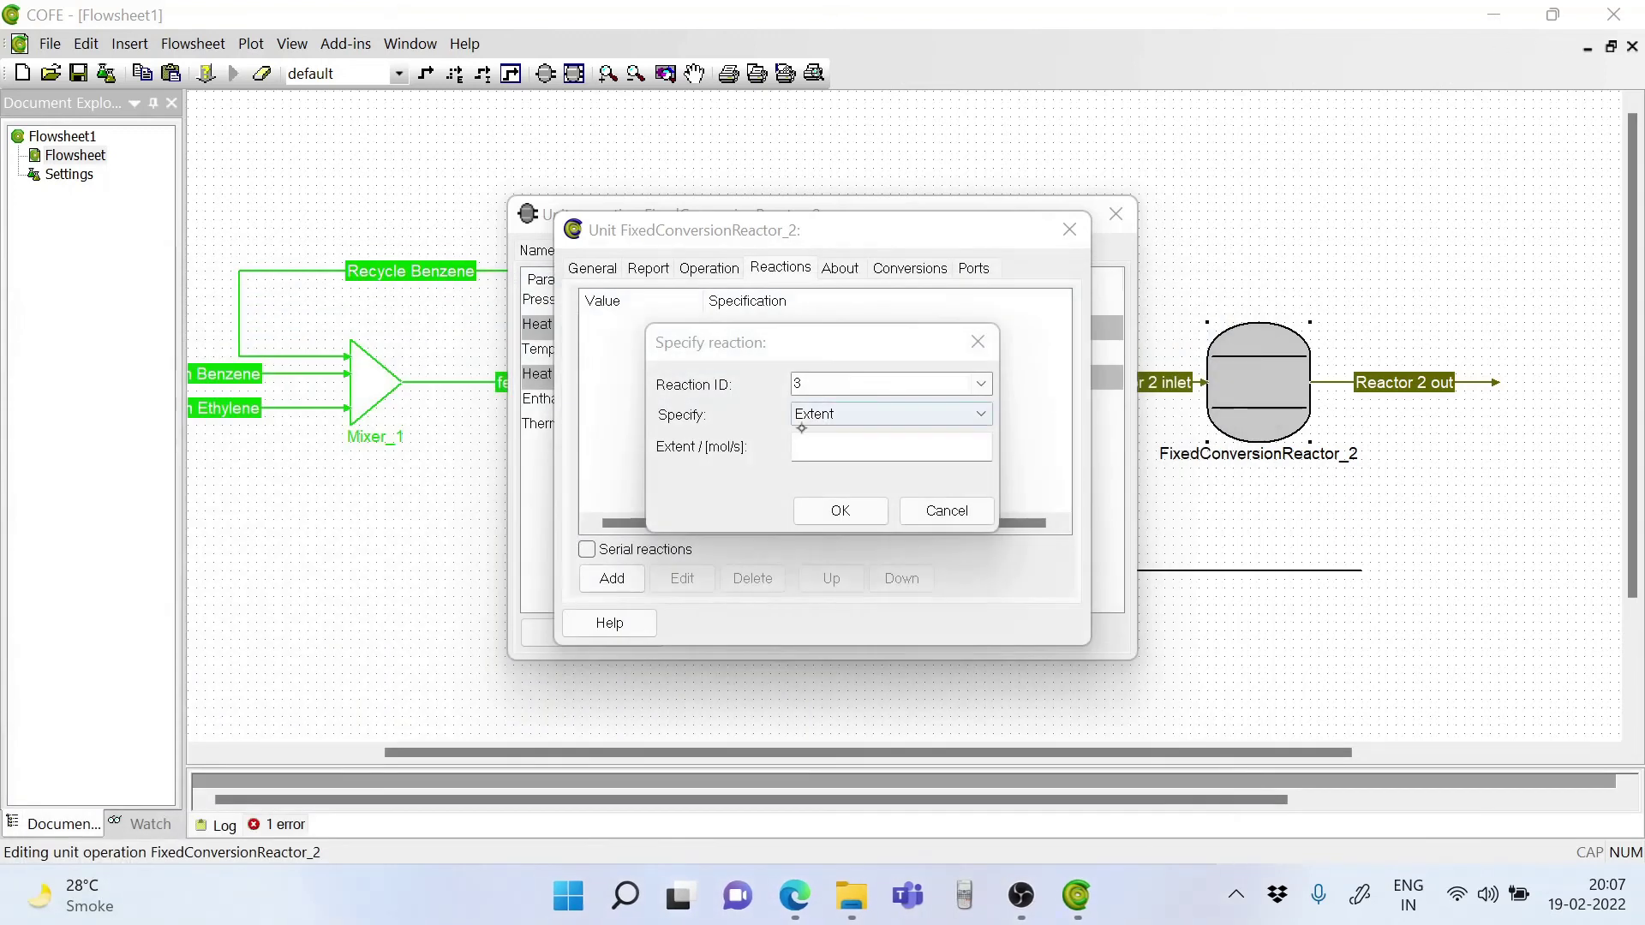
text(22)
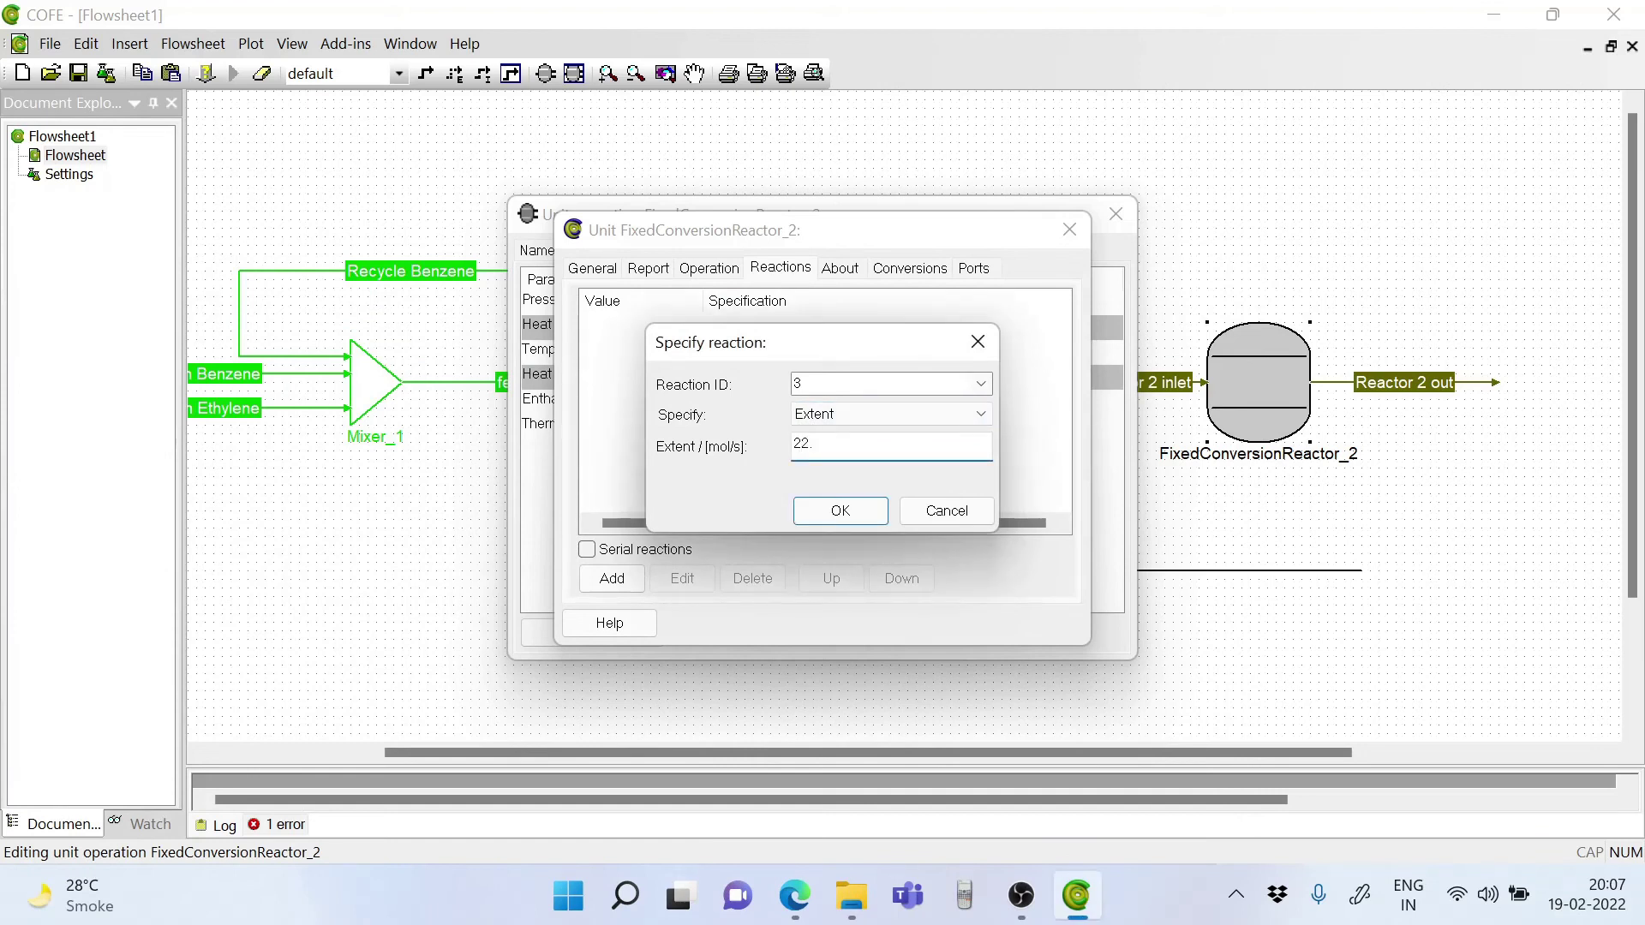
text(.578)
click(820, 509)
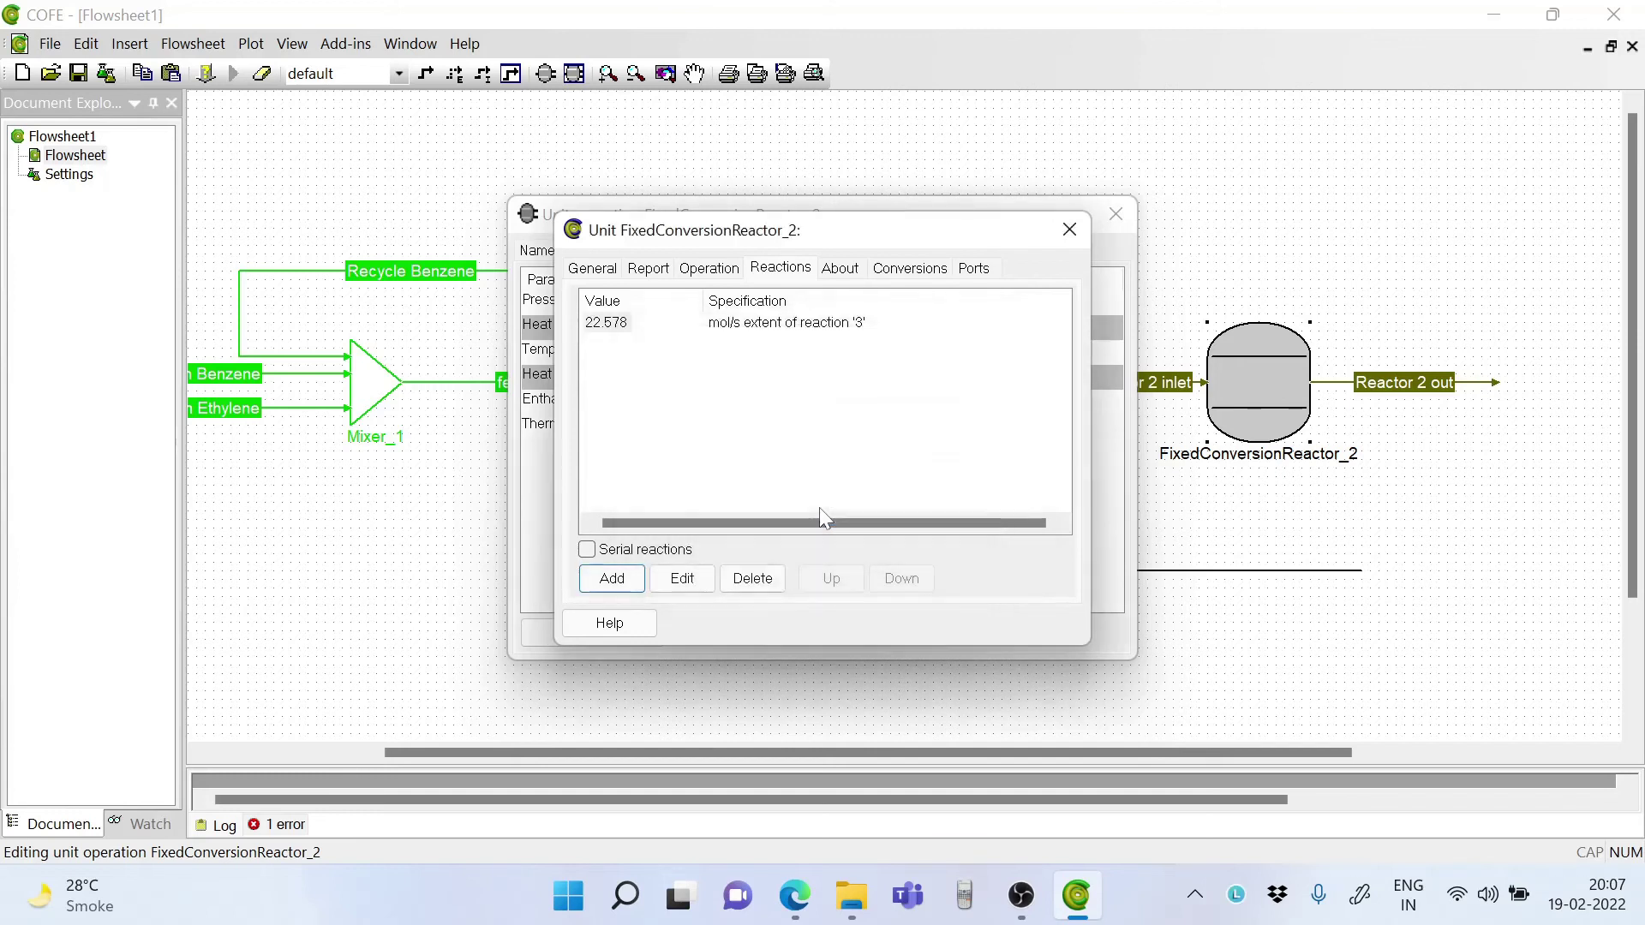
click(838, 268)
click(1069, 233)
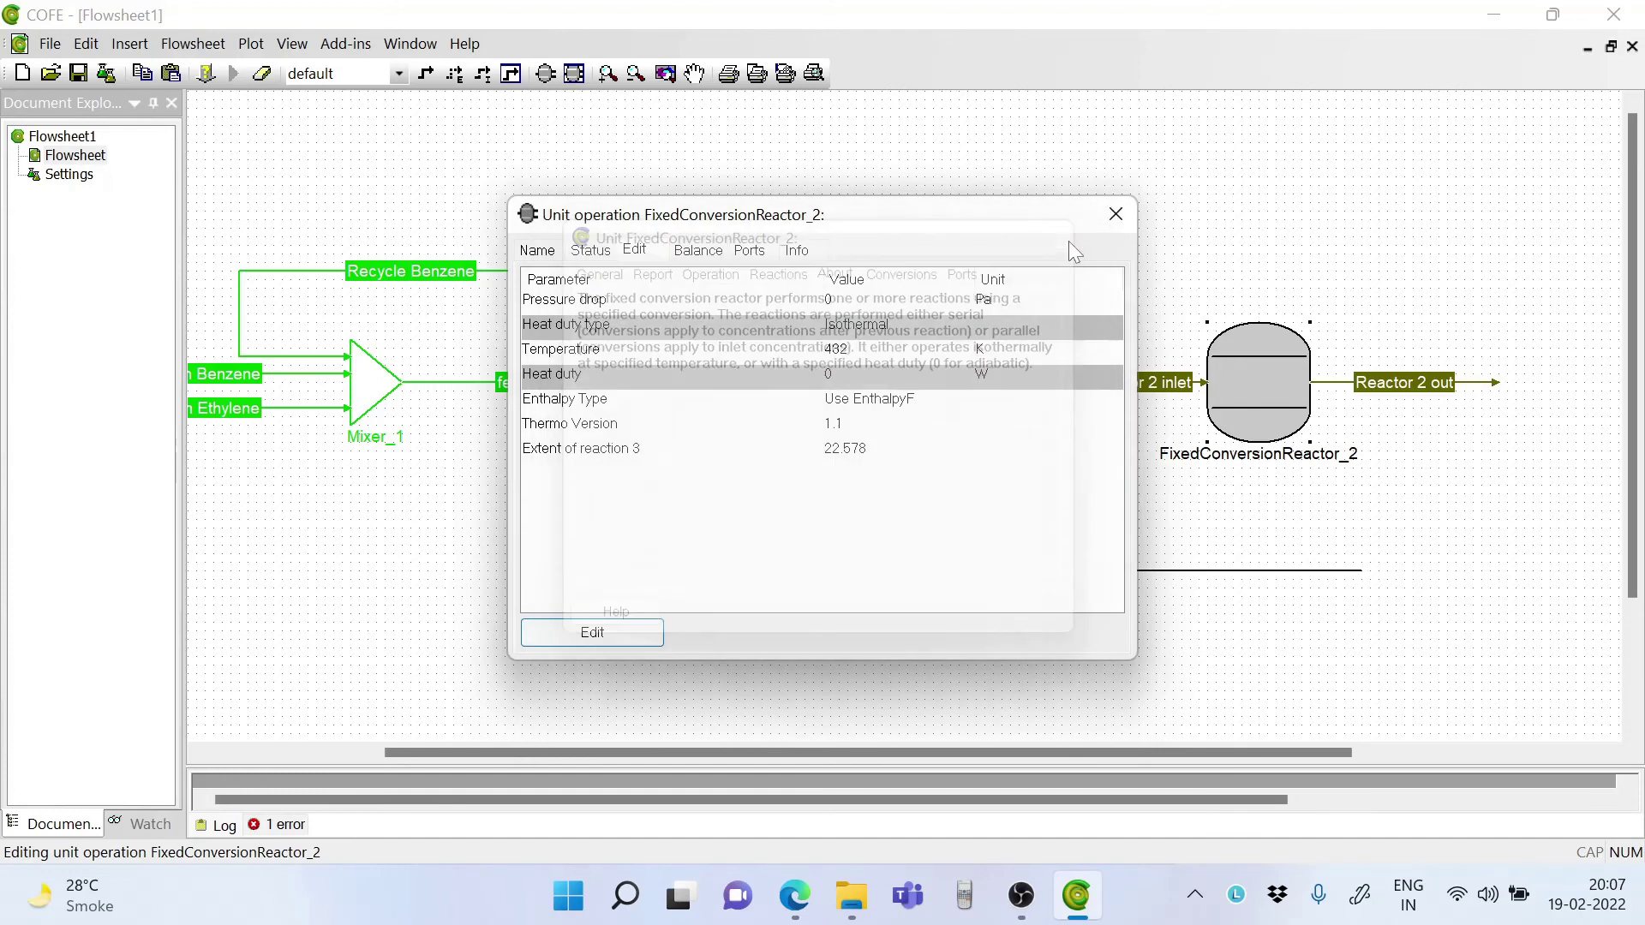
click(1124, 219)
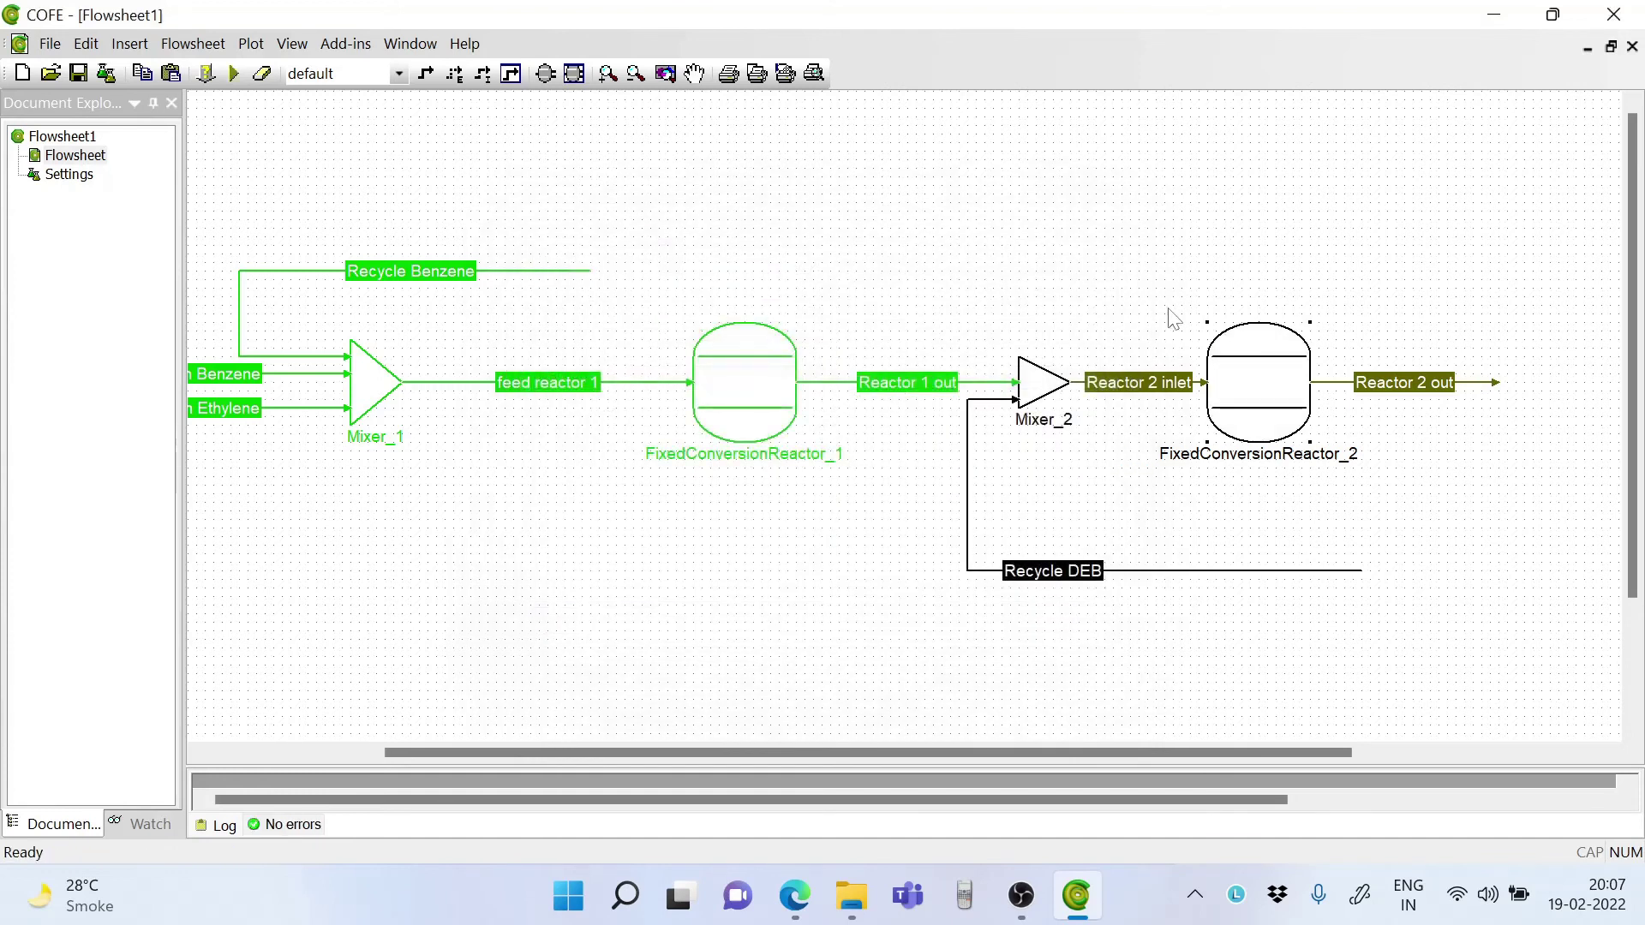
Set FixedConversionReactor_2's pressure drop to 1 atm and close its parameter window.
double_click(1272, 399)
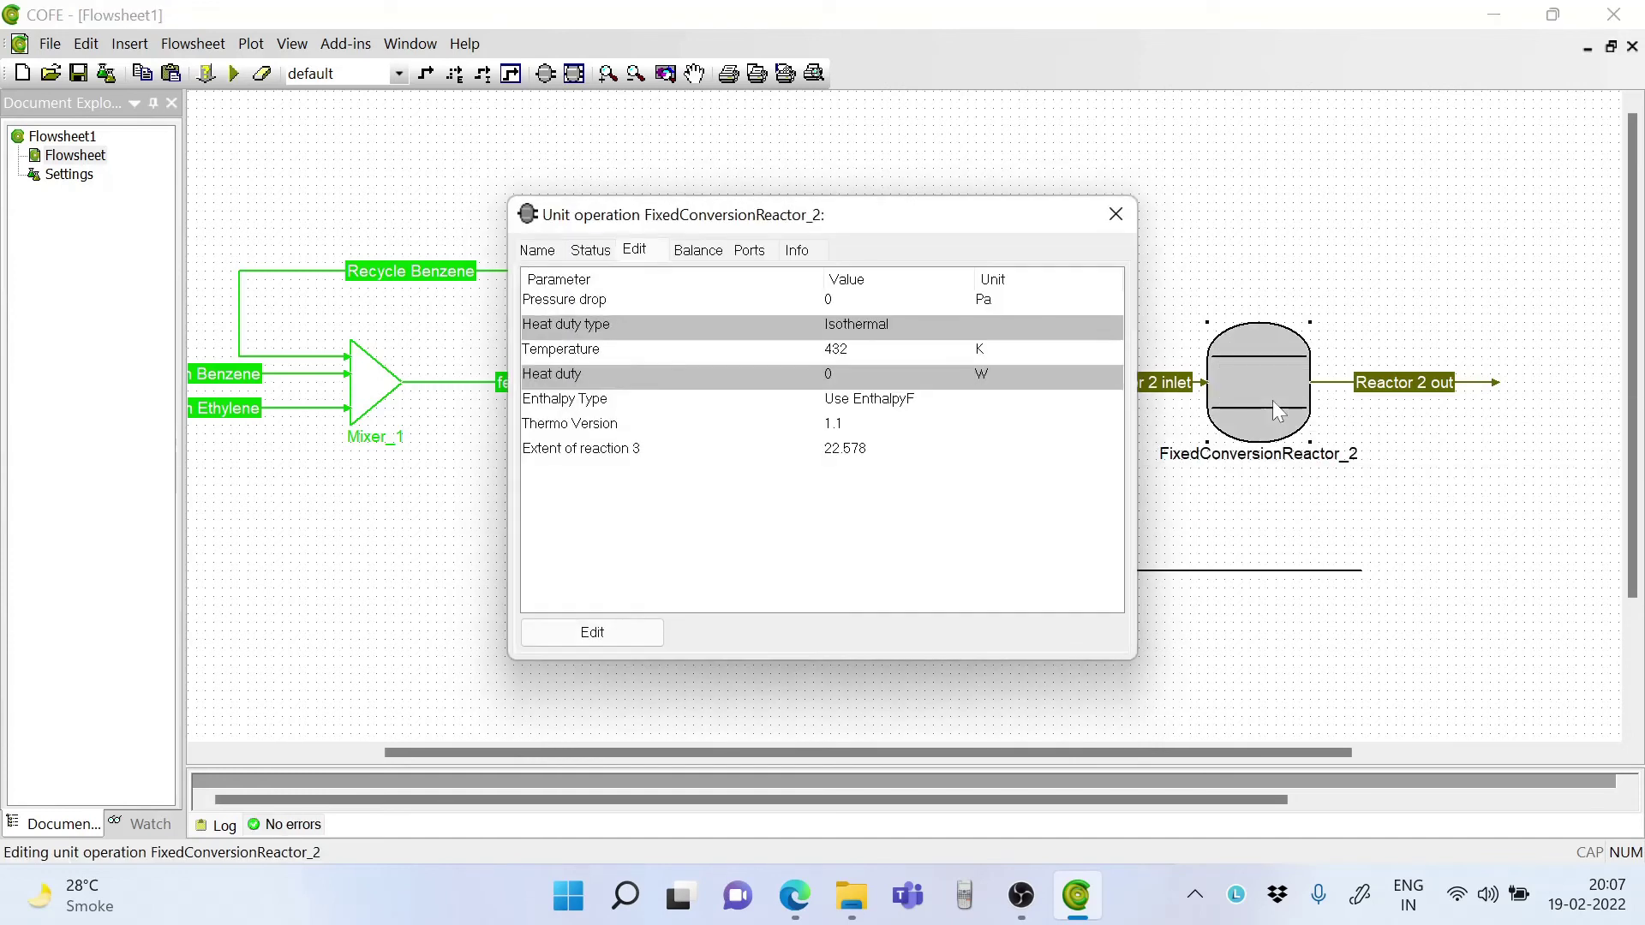
click(996, 303)
click(996, 304)
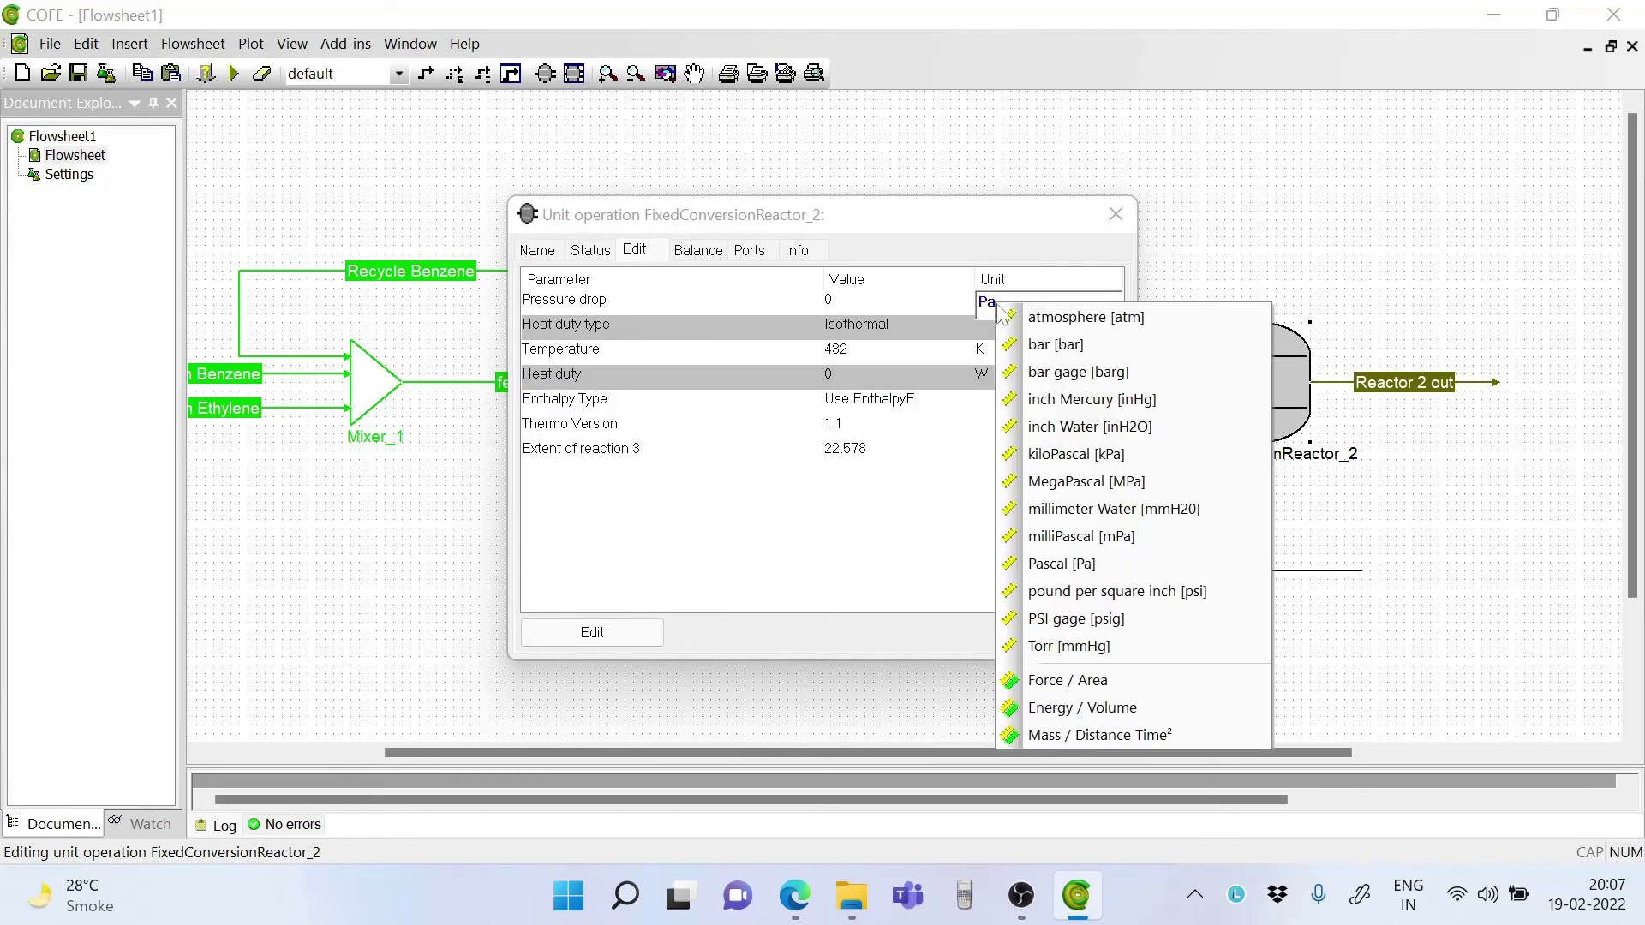
click(1056, 318)
click(972, 483)
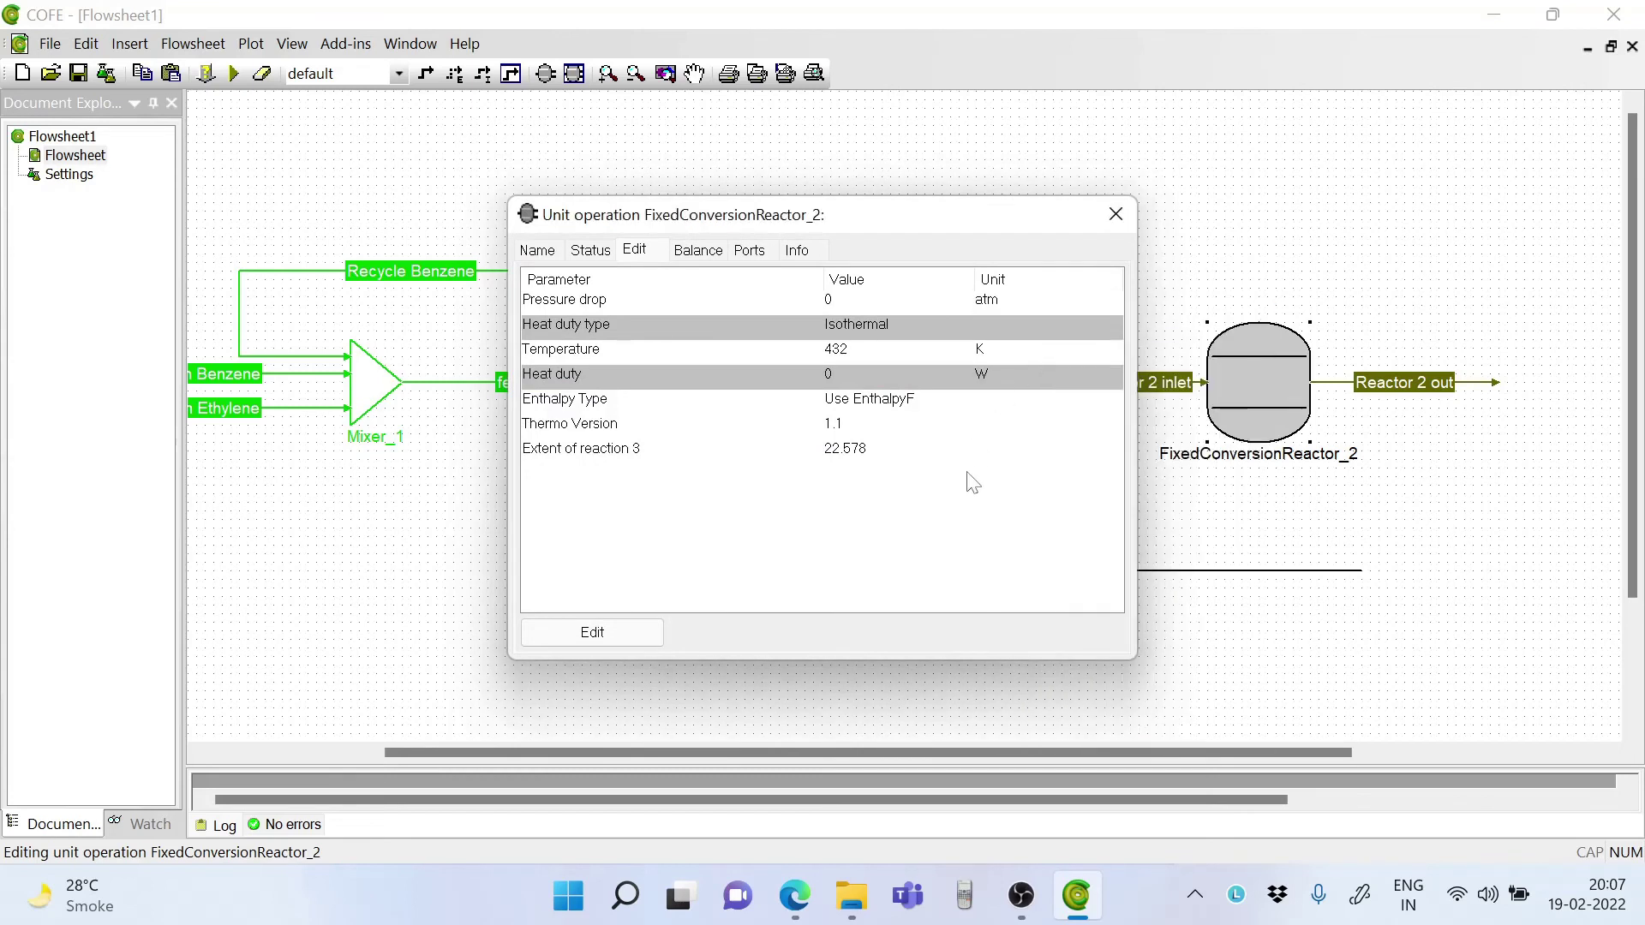
click(836, 306)
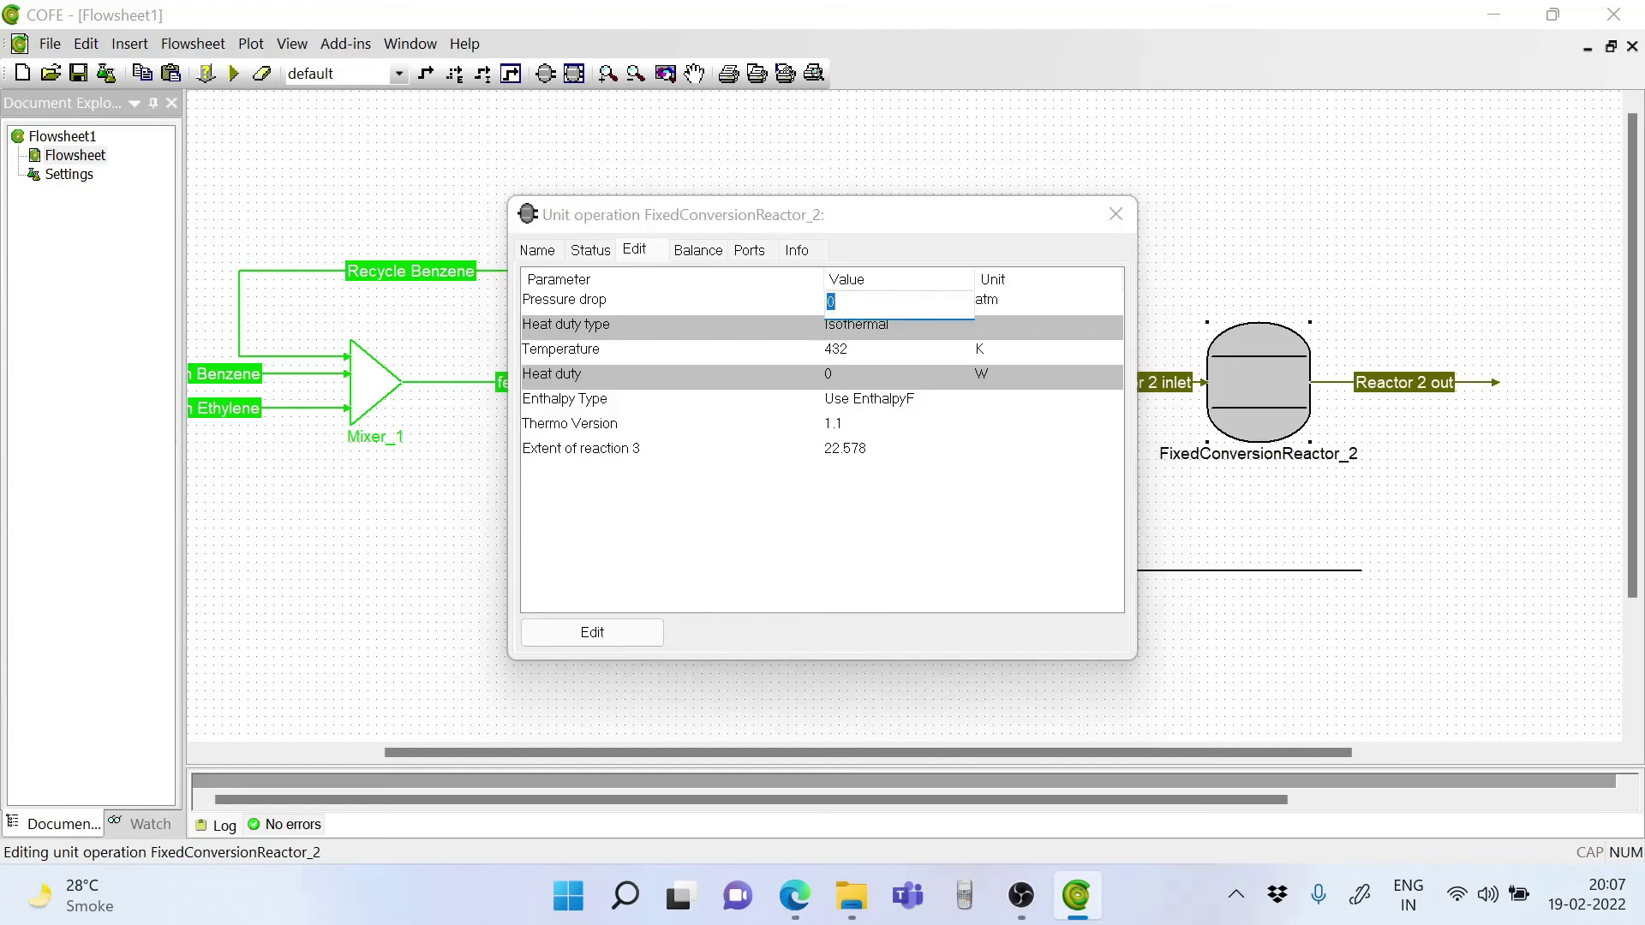
text(1)
click(734, 533)
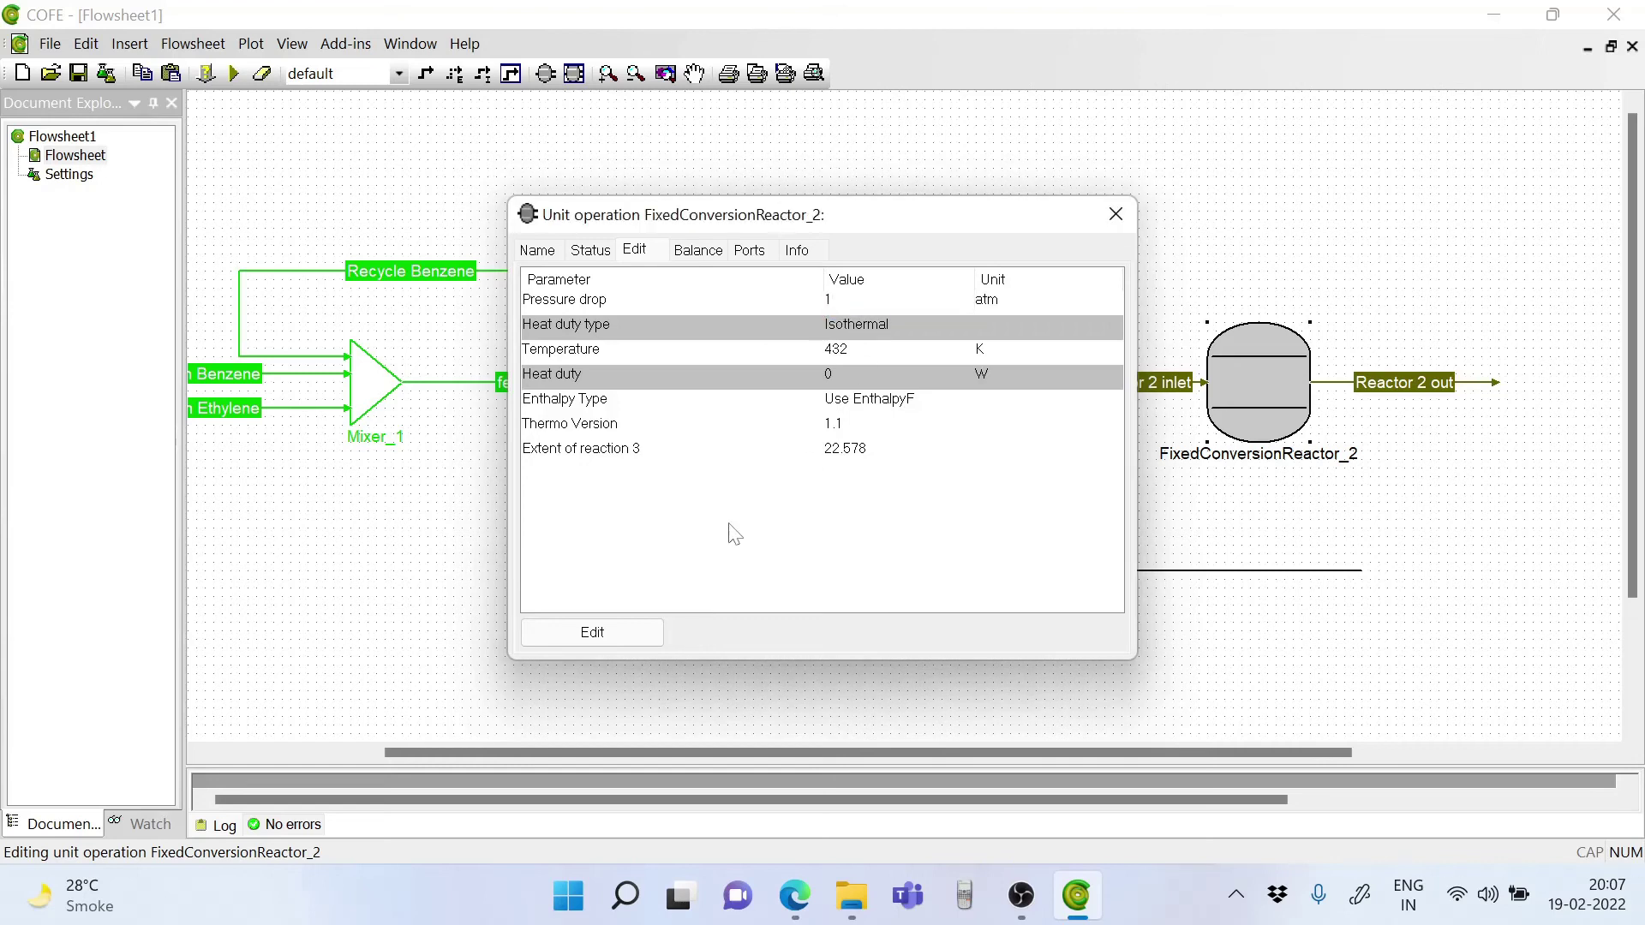
click(1117, 216)
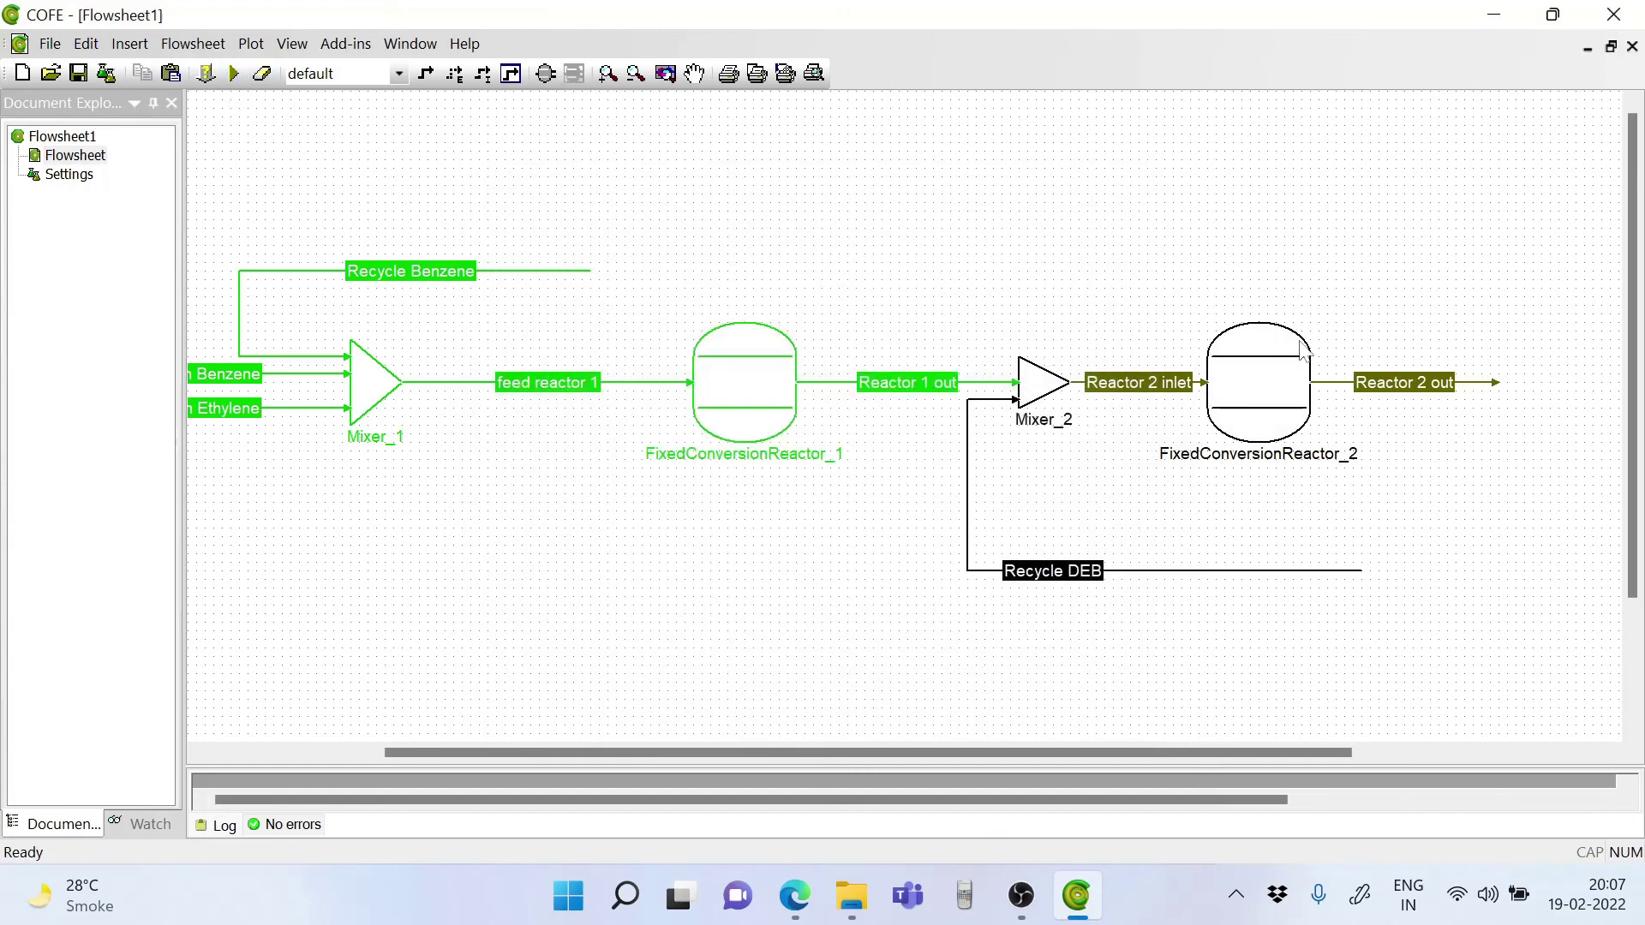
Solve the flowsheet and check Reactor 2 out's results: 19 atm and 432 K.
mouse_move(1308, 351)
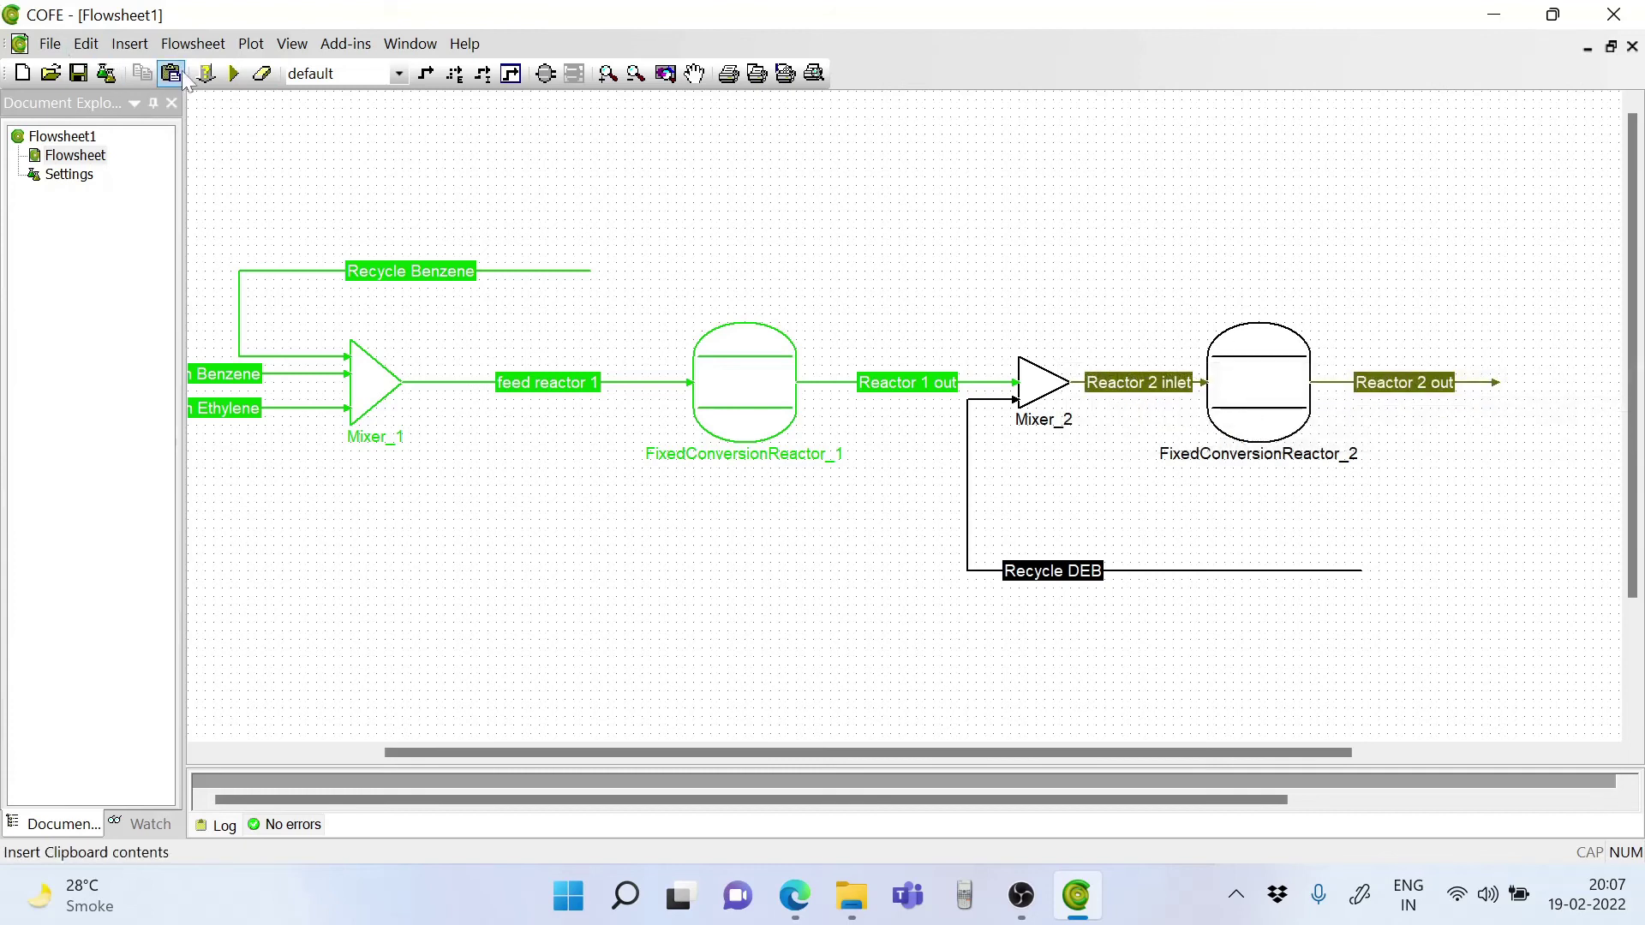
click(233, 74)
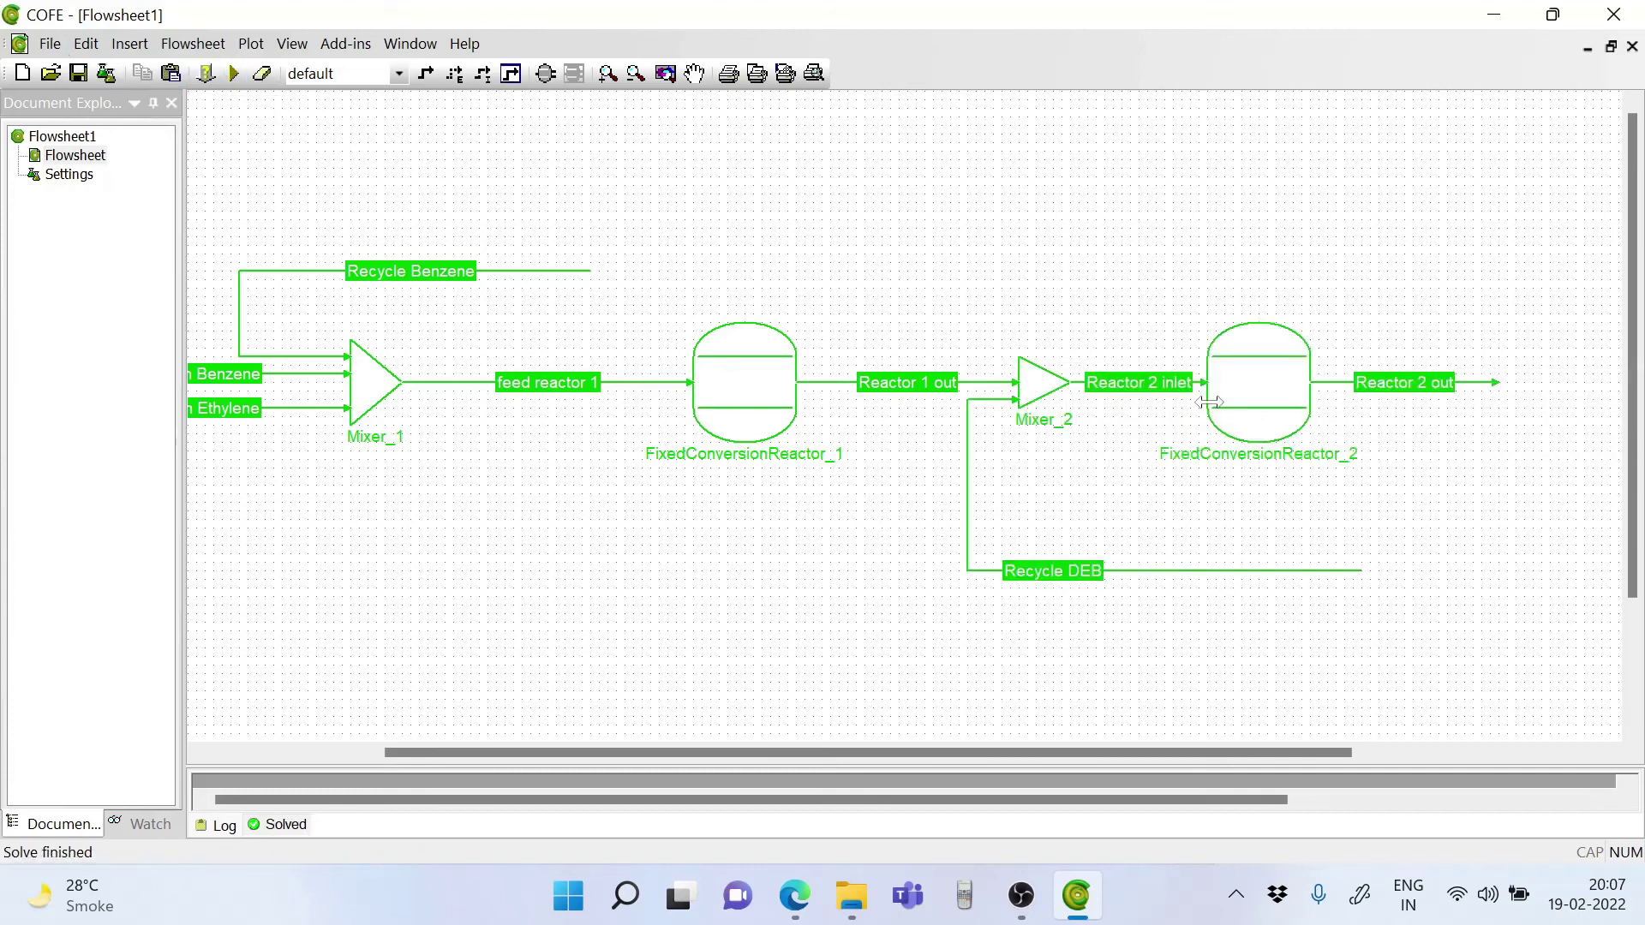
click(1343, 385)
double_click(1342, 385)
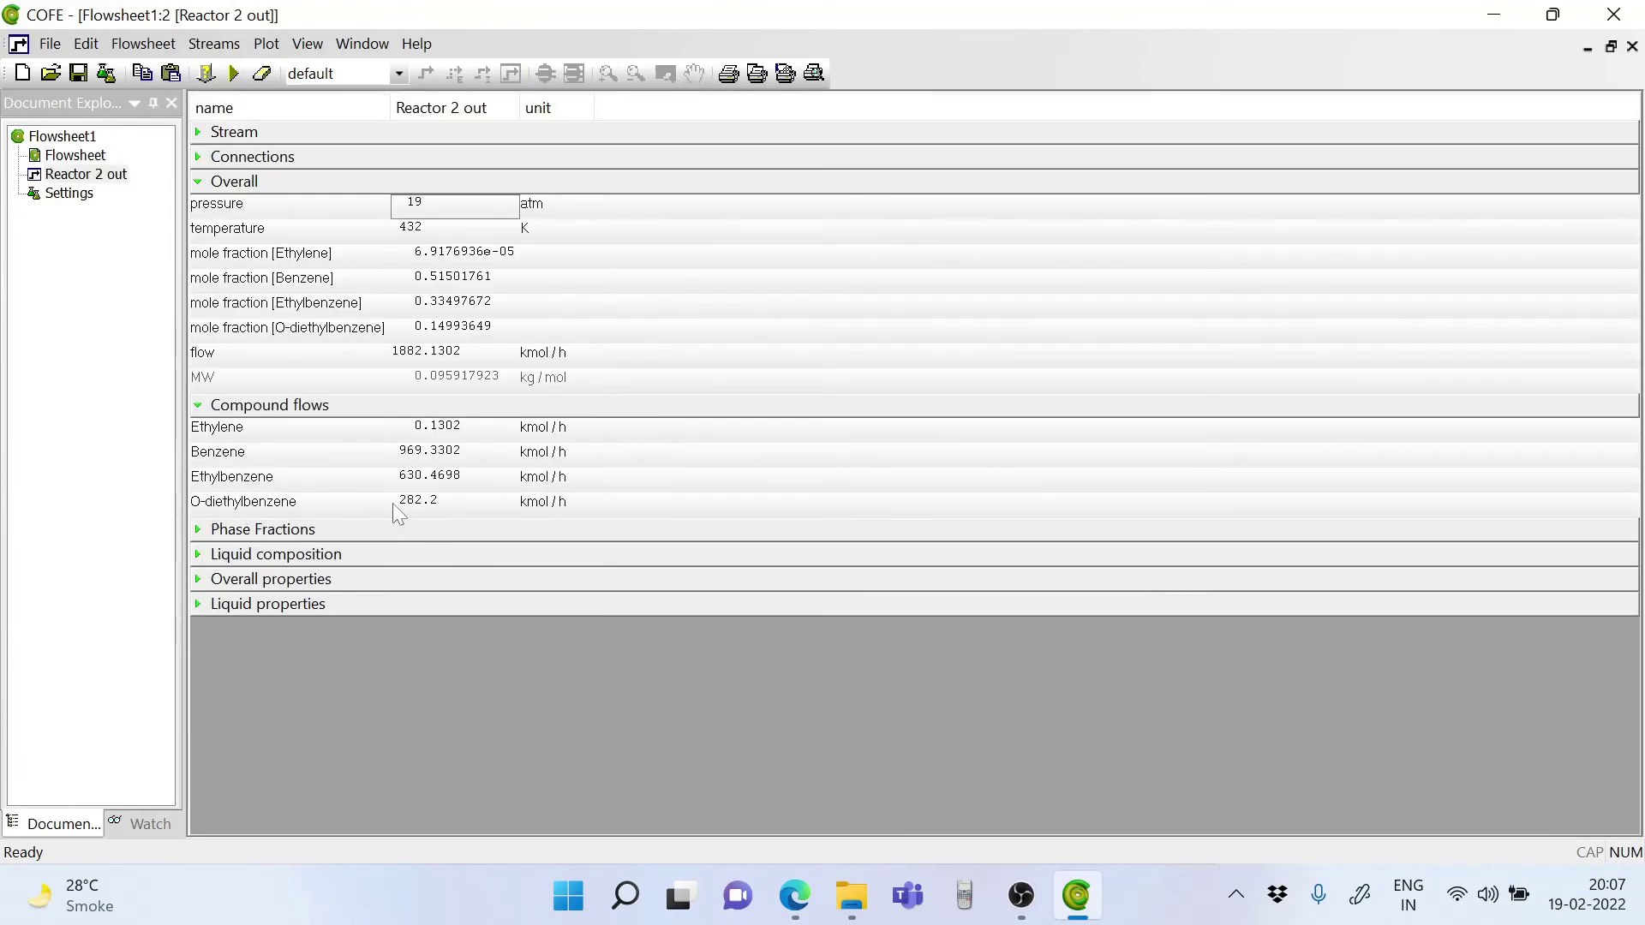
click(1633, 46)
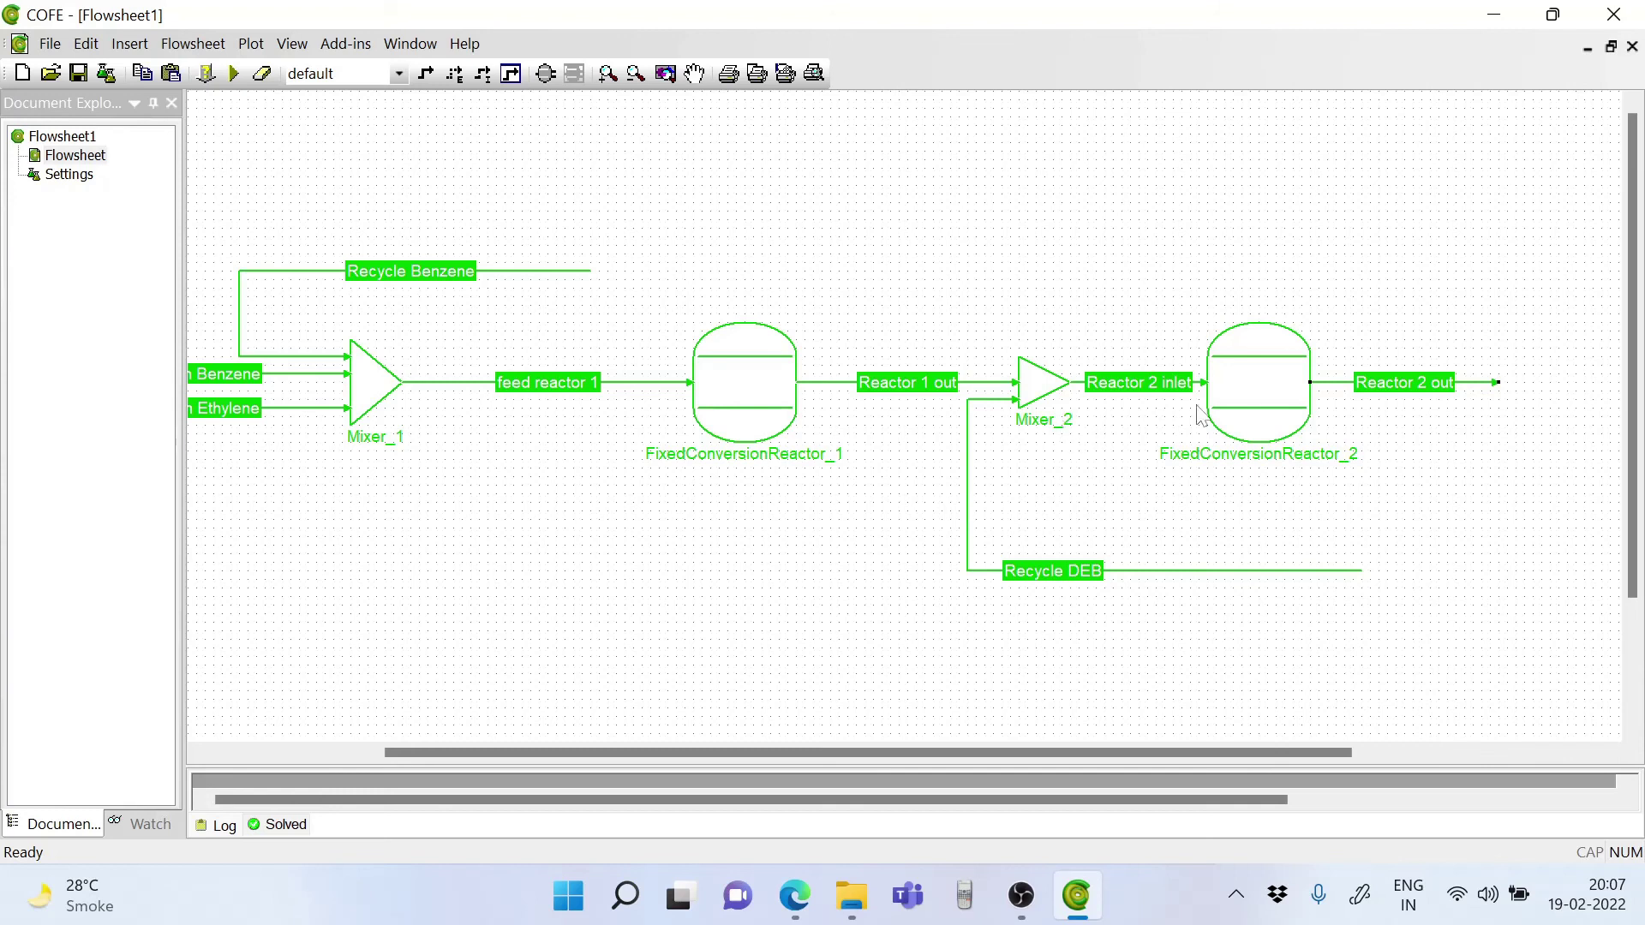
mouse_move(1211, 339)
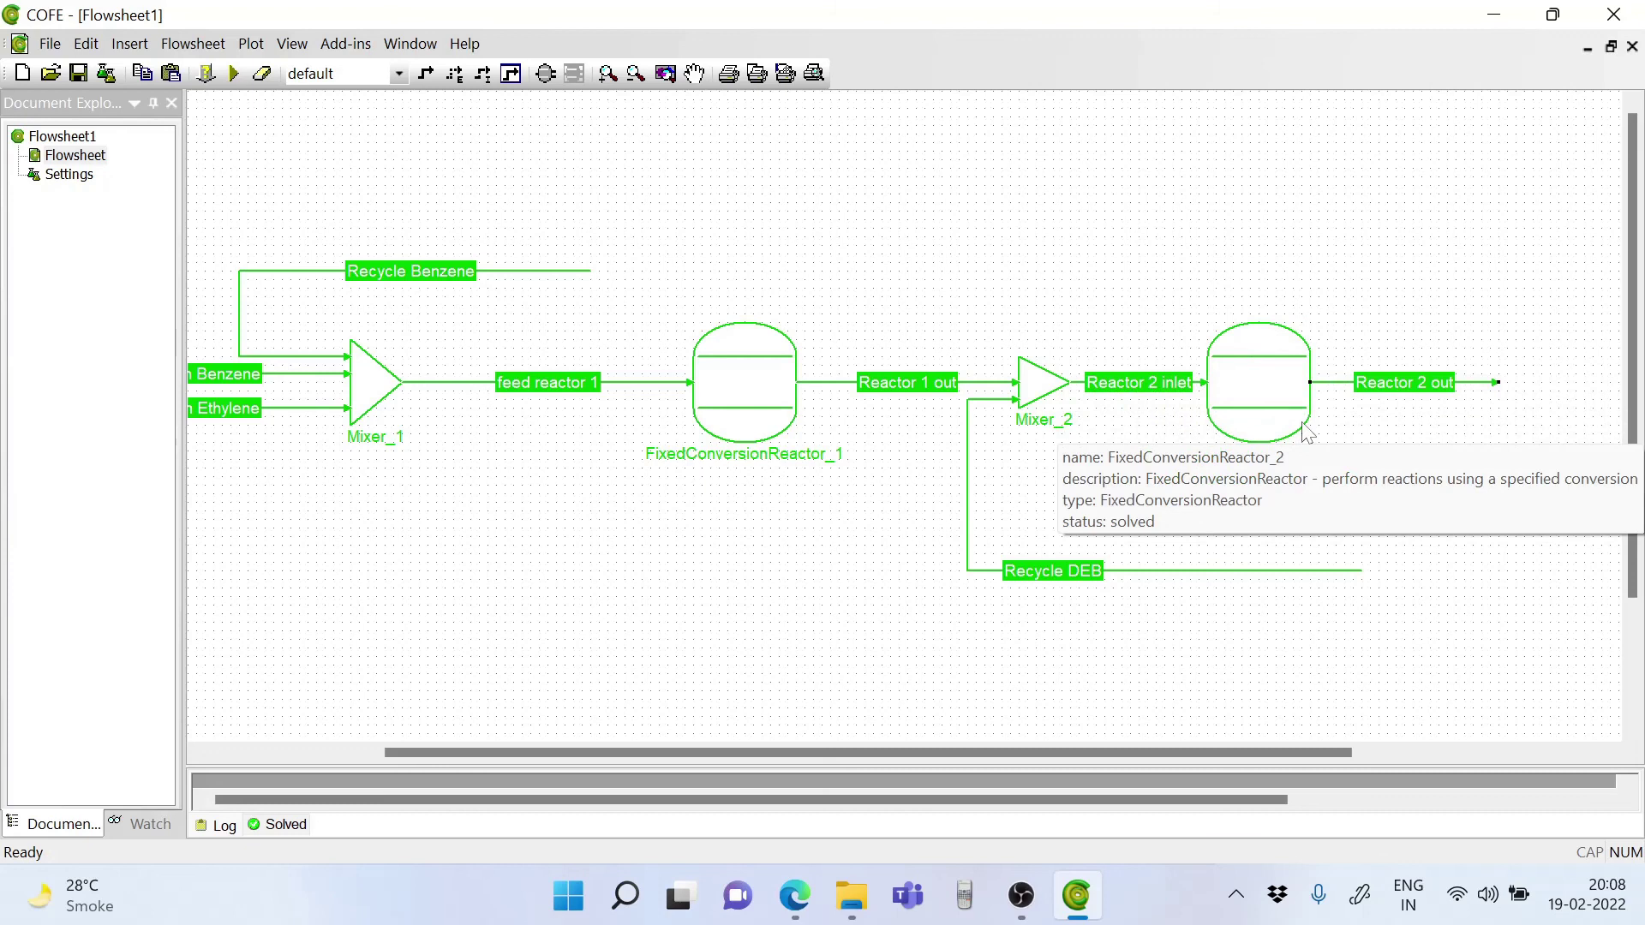
double_click(1345, 383)
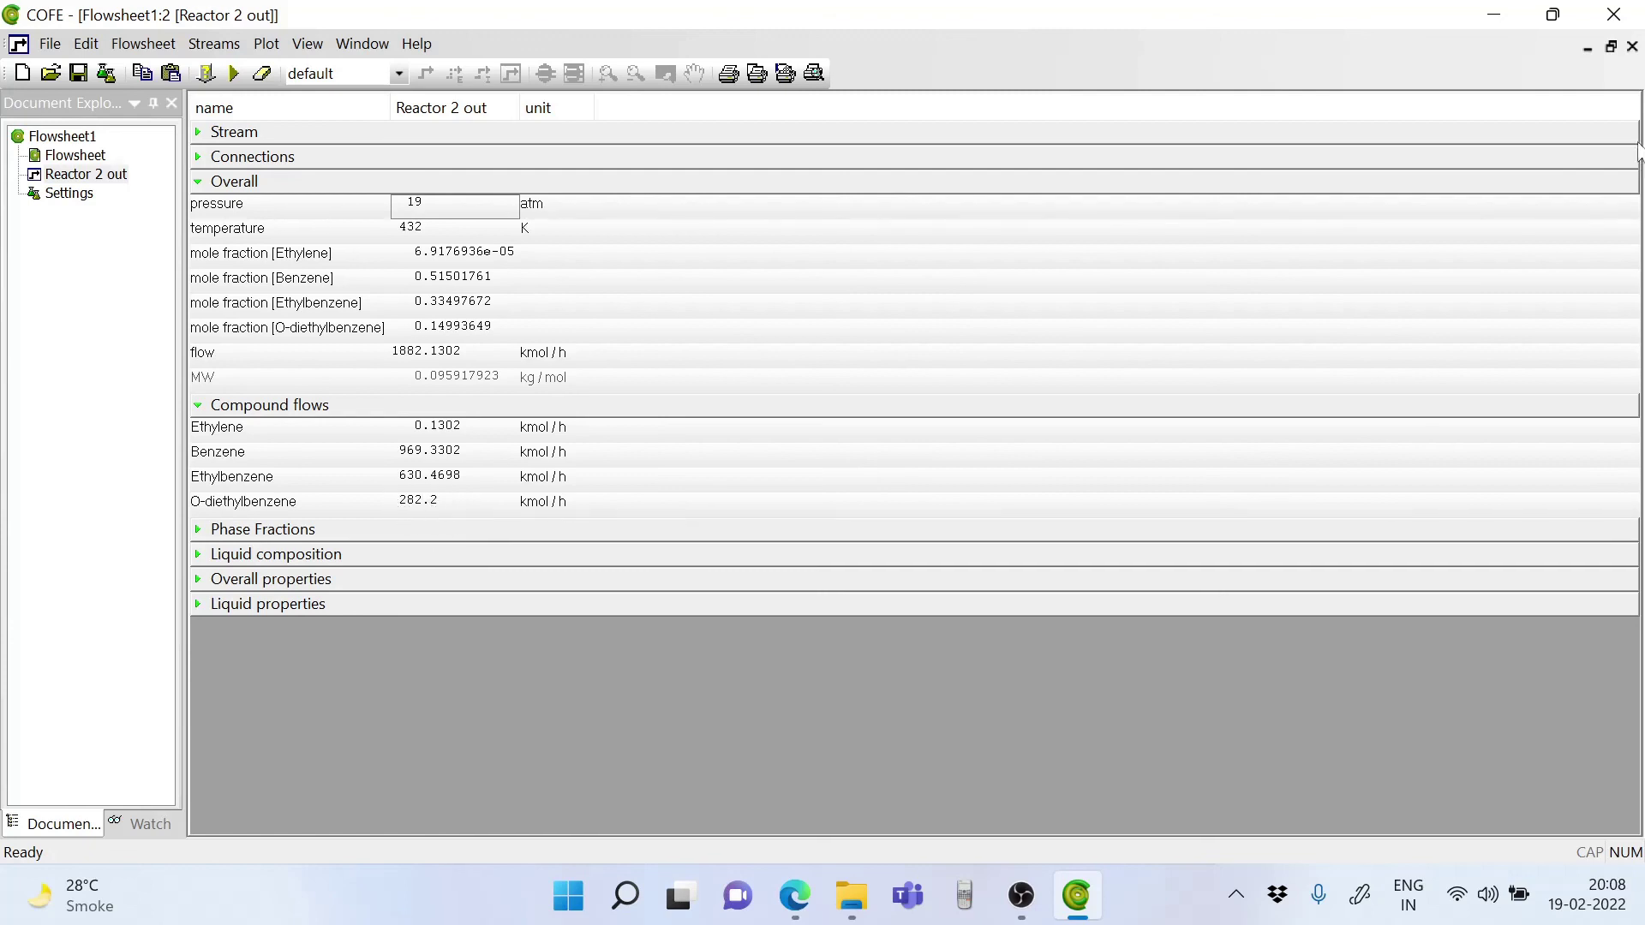
click(1632, 46)
click(523, 626)
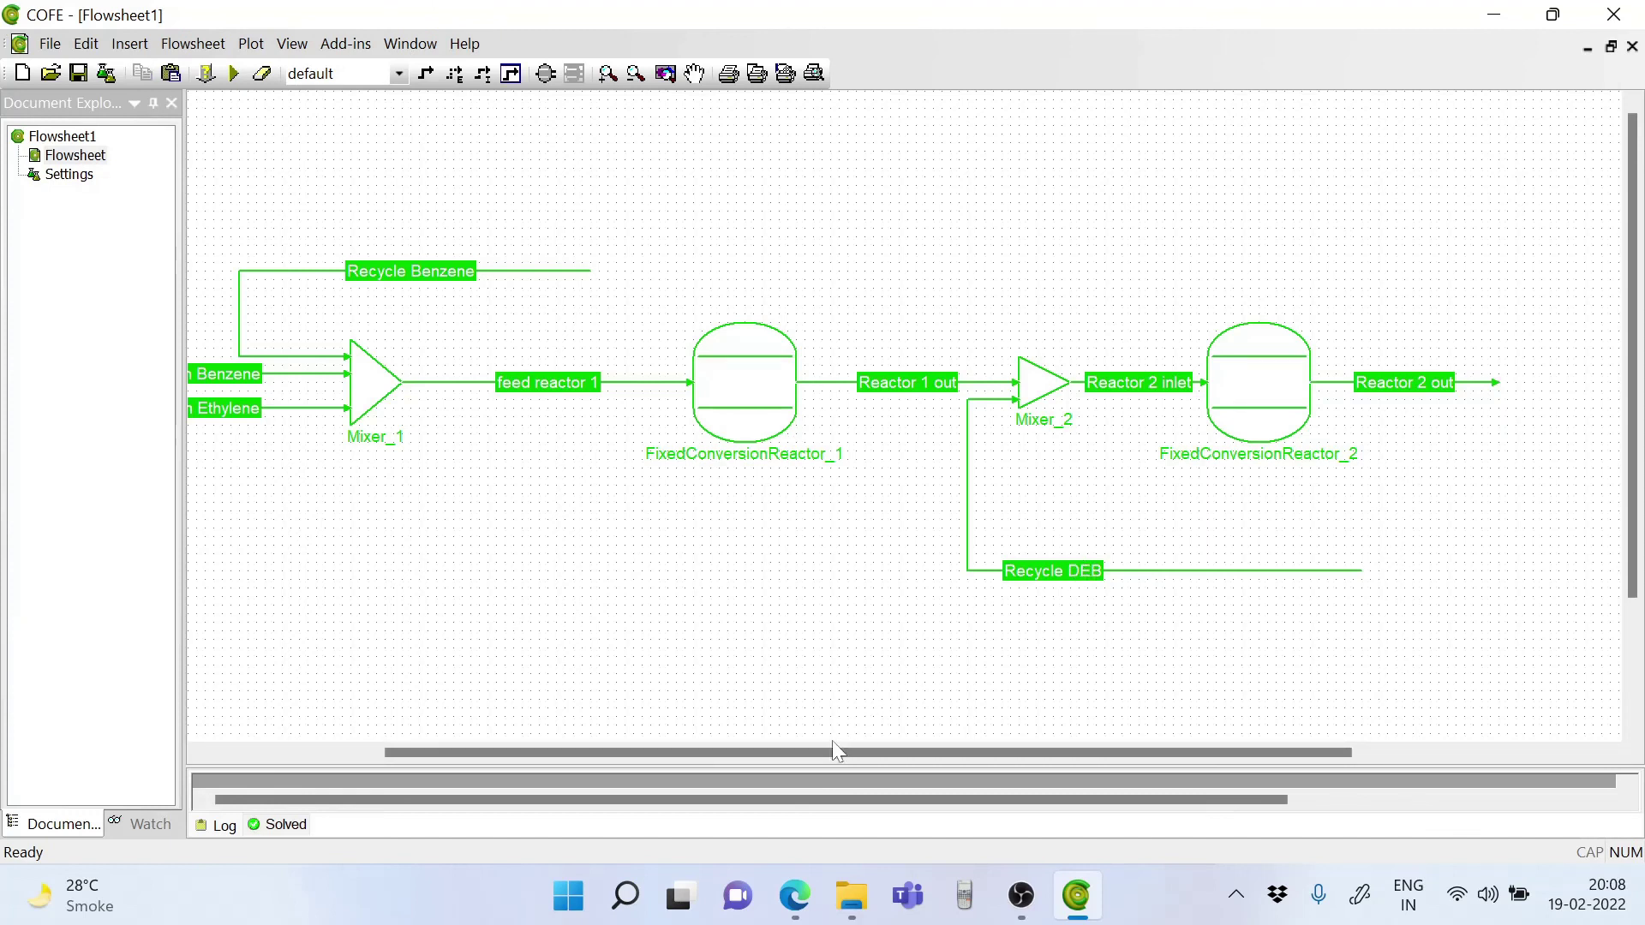
drag(833, 749, 951, 754)
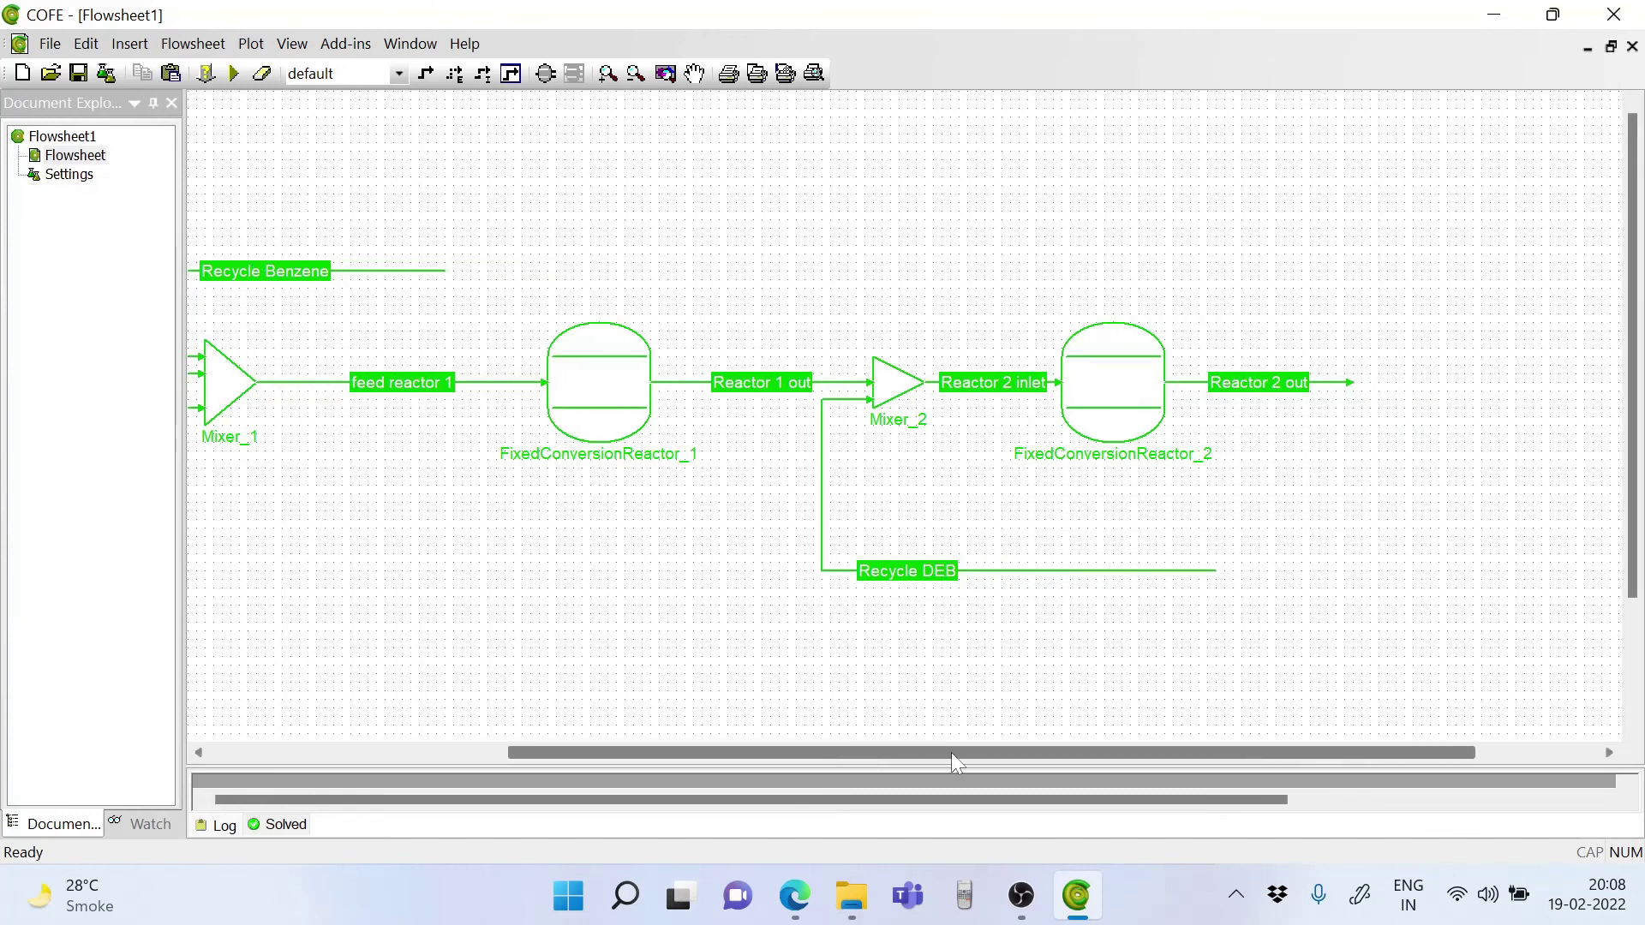